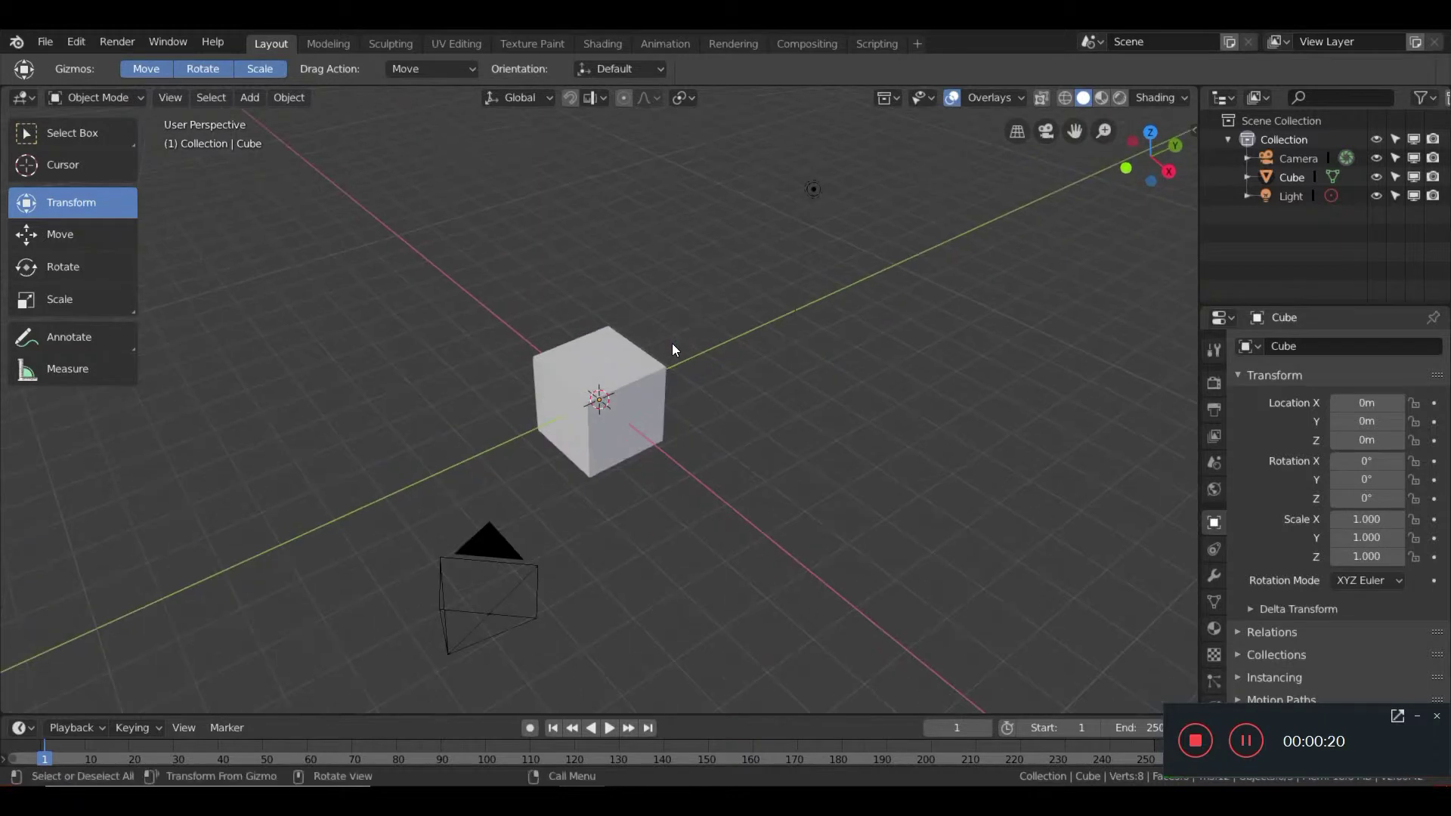
Step: Create a new file from the General template
{"action": "left_click", "coordinate": [626, 373]}
{"action": "left_click", "coordinate": [755, 304]}
{"action": "key", "text": "ctrl+n"}
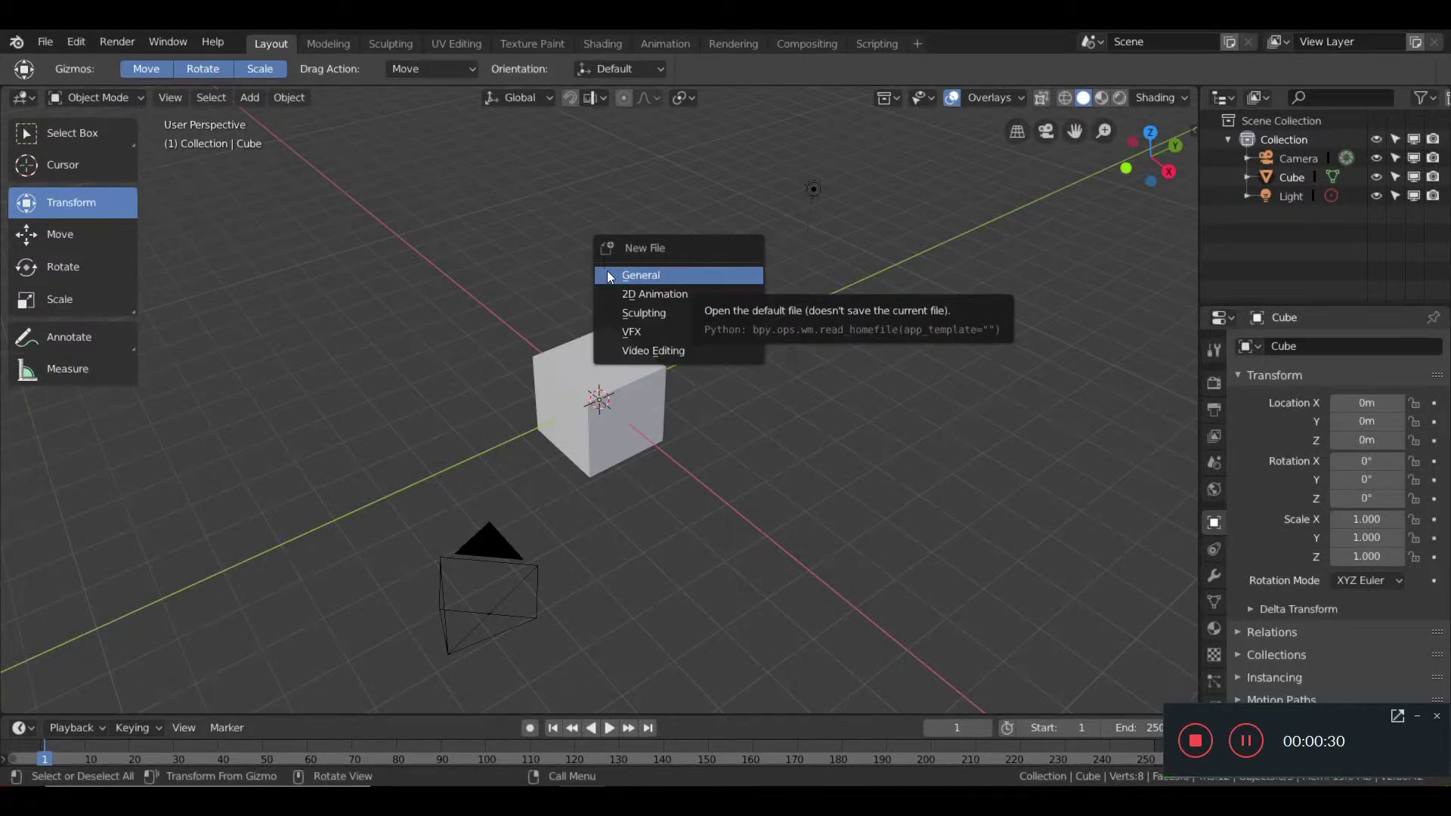
{"action": "left_click", "coordinate": [628, 275]}
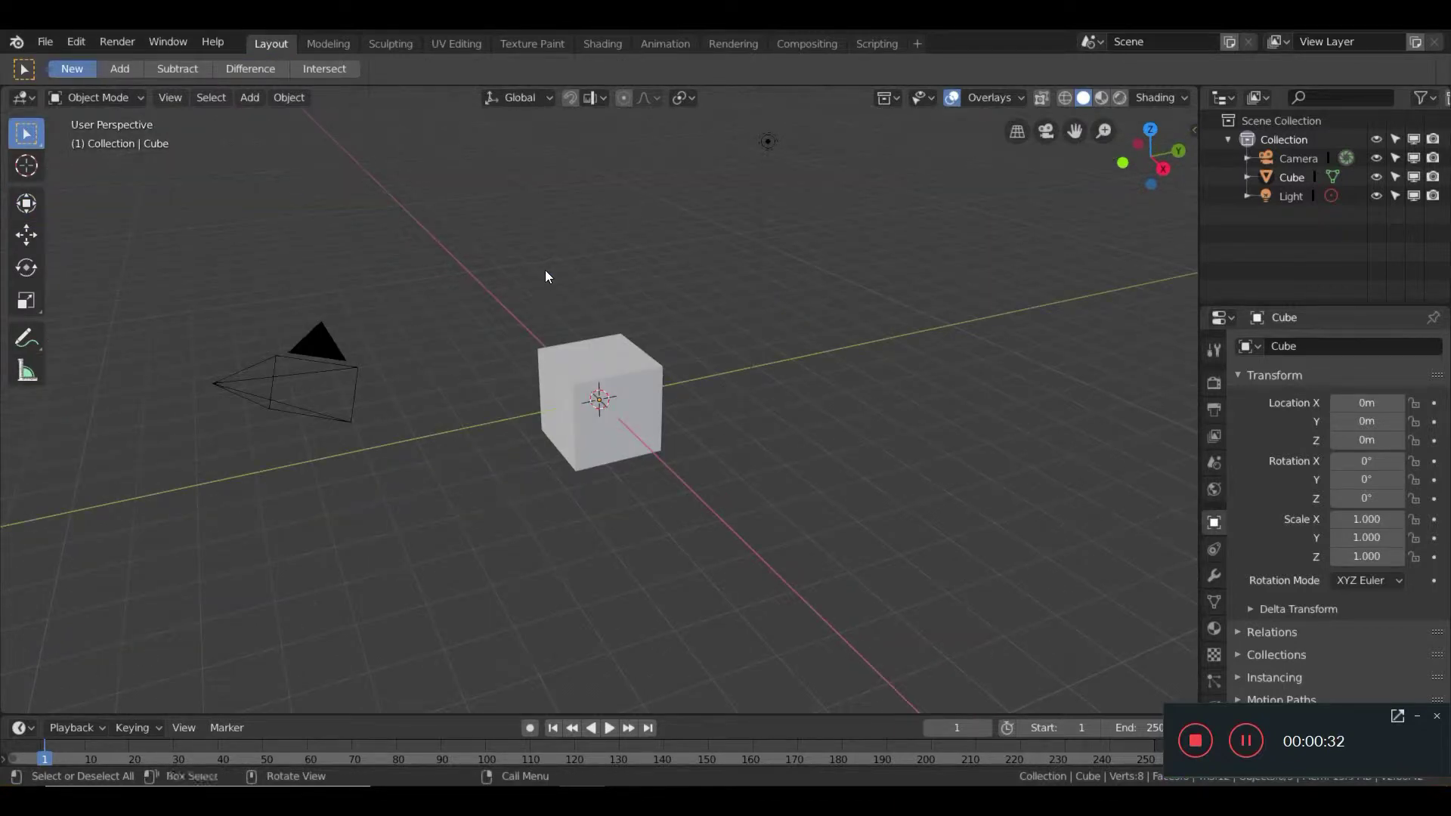
Step: Delete the default camera and light from the scene, keeping only the cube
{"action": "middle_click_drag", "start_coordinate": [548, 276], "coordinate": [582, 308]}
{"action": "scroll", "coordinate": [573, 269], "scroll_direction": "down", "scroll_amount": 1}
{"action": "scroll", "coordinate": [661, 332], "scroll_direction": "down", "scroll_amount": 1}
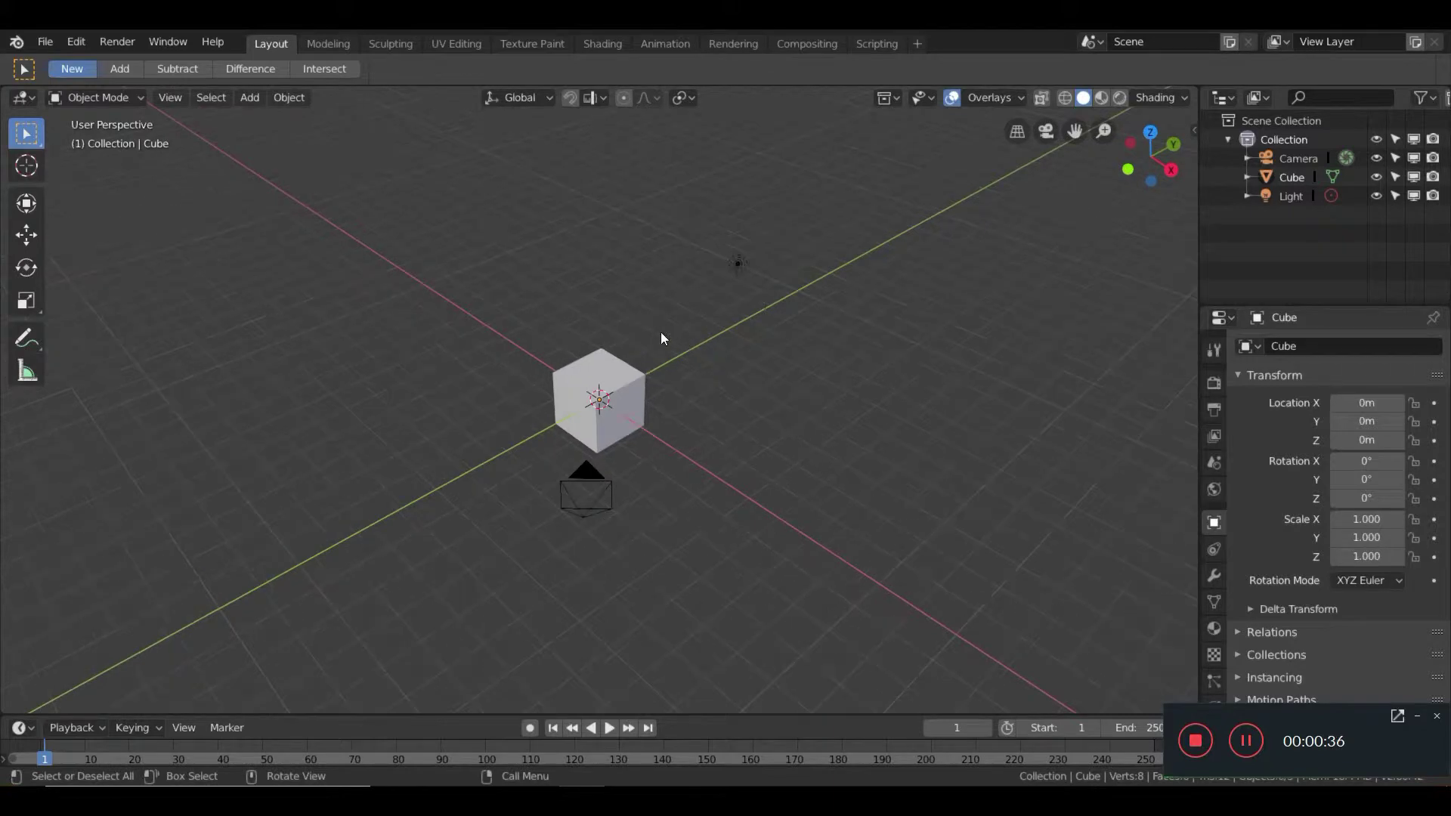
{"action": "middle_click_drag", "start_coordinate": [661, 332], "coordinate": [510, 330]}
{"action": "left_click", "coordinate": [281, 267]}
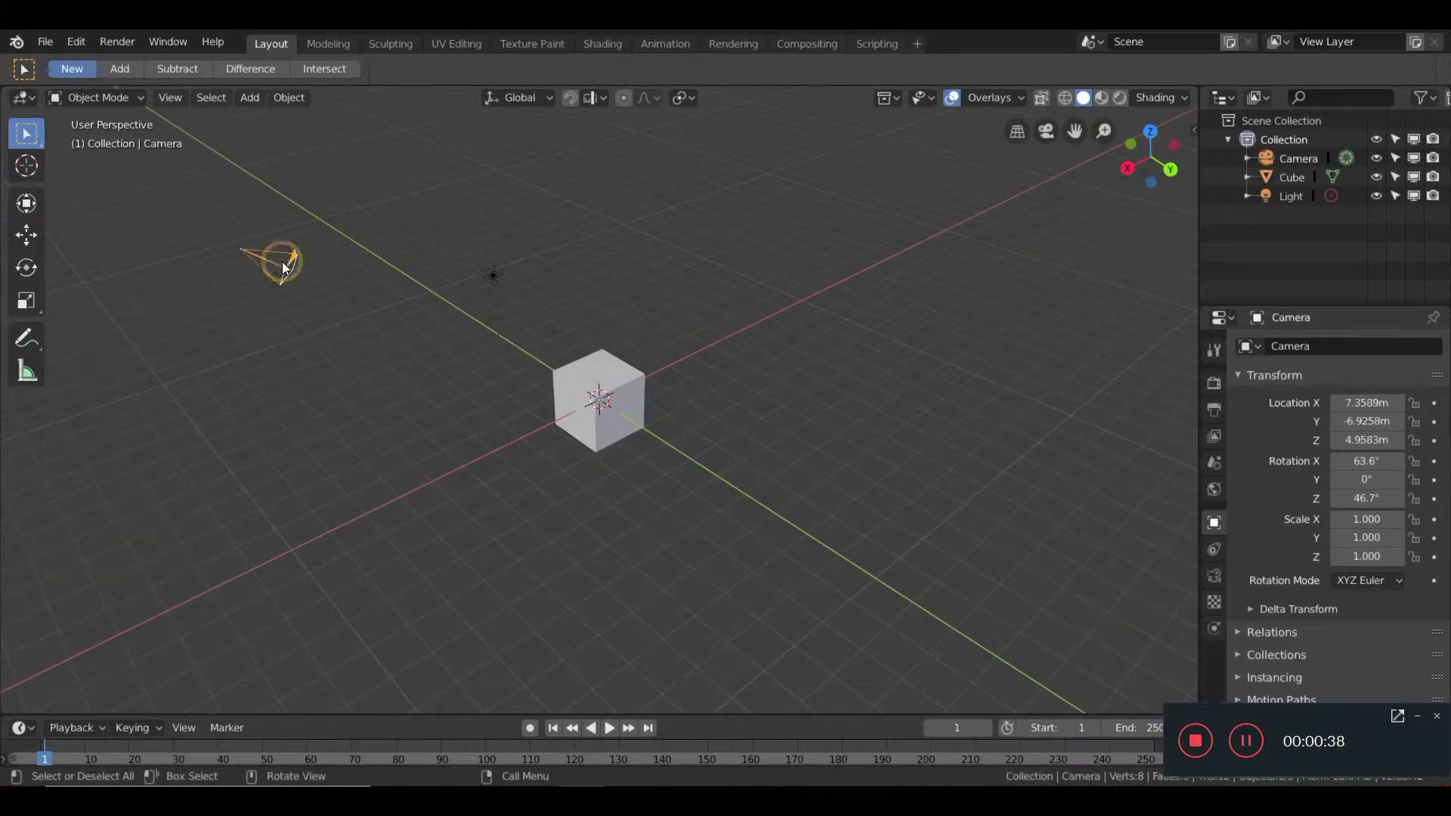
{"action": "left_click", "coordinate": [491, 275]}
{"action": "middle_click_drag", "start_coordinate": [425, 242], "coordinate": [563, 239]}
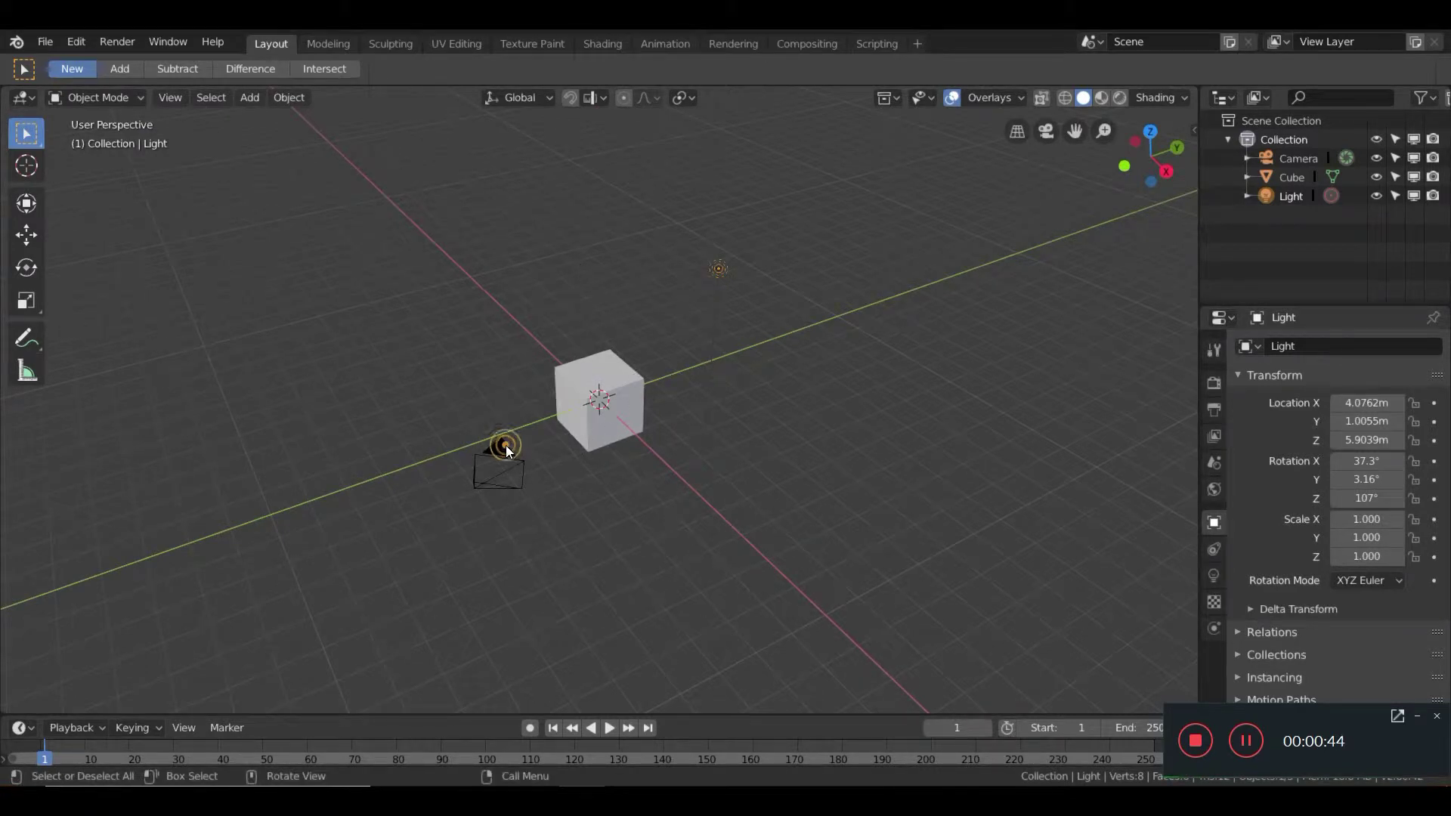
{"action": "left_click", "coordinate": [506, 446]}
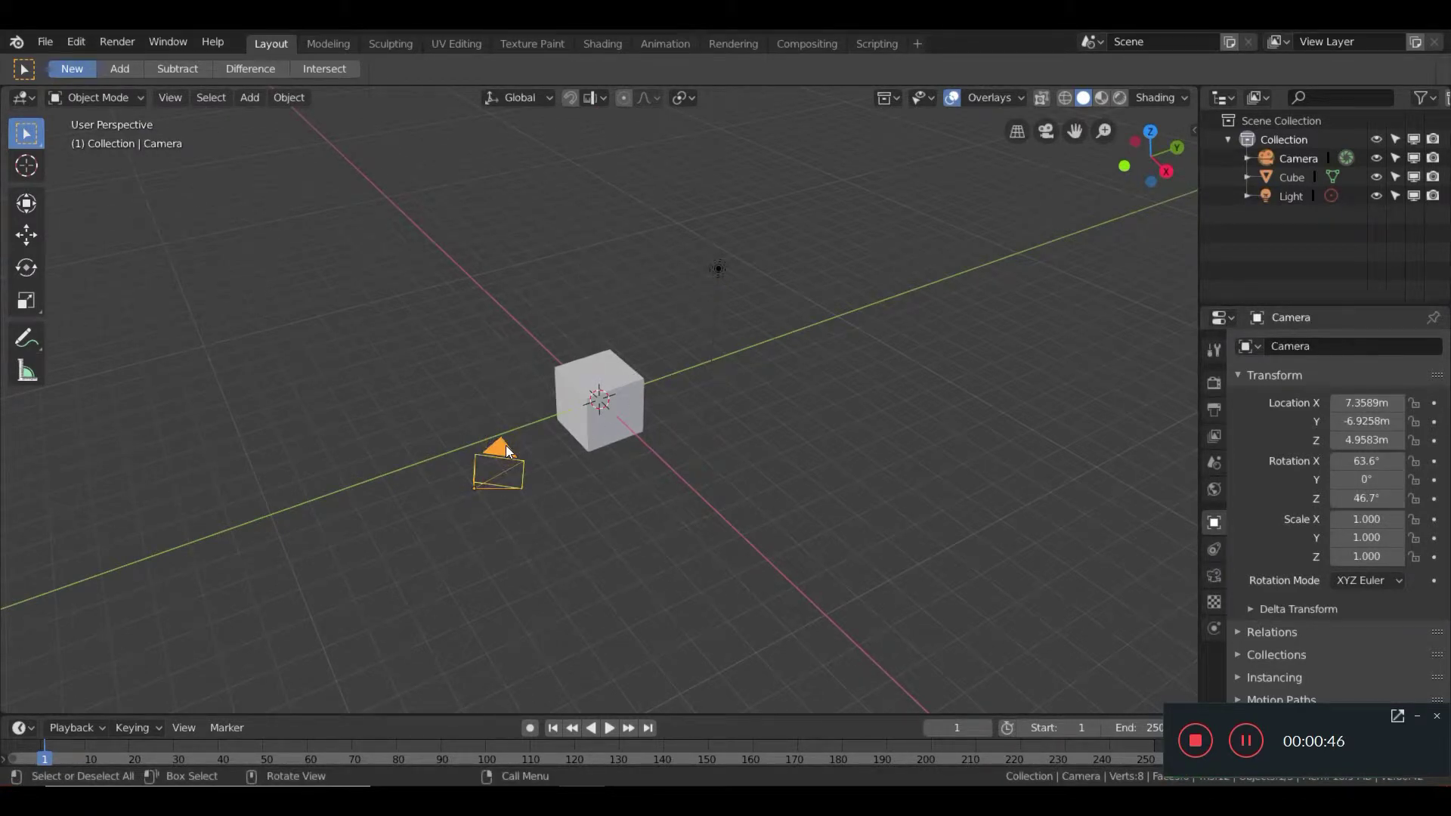
{"action": "key", "text": "Delete"}
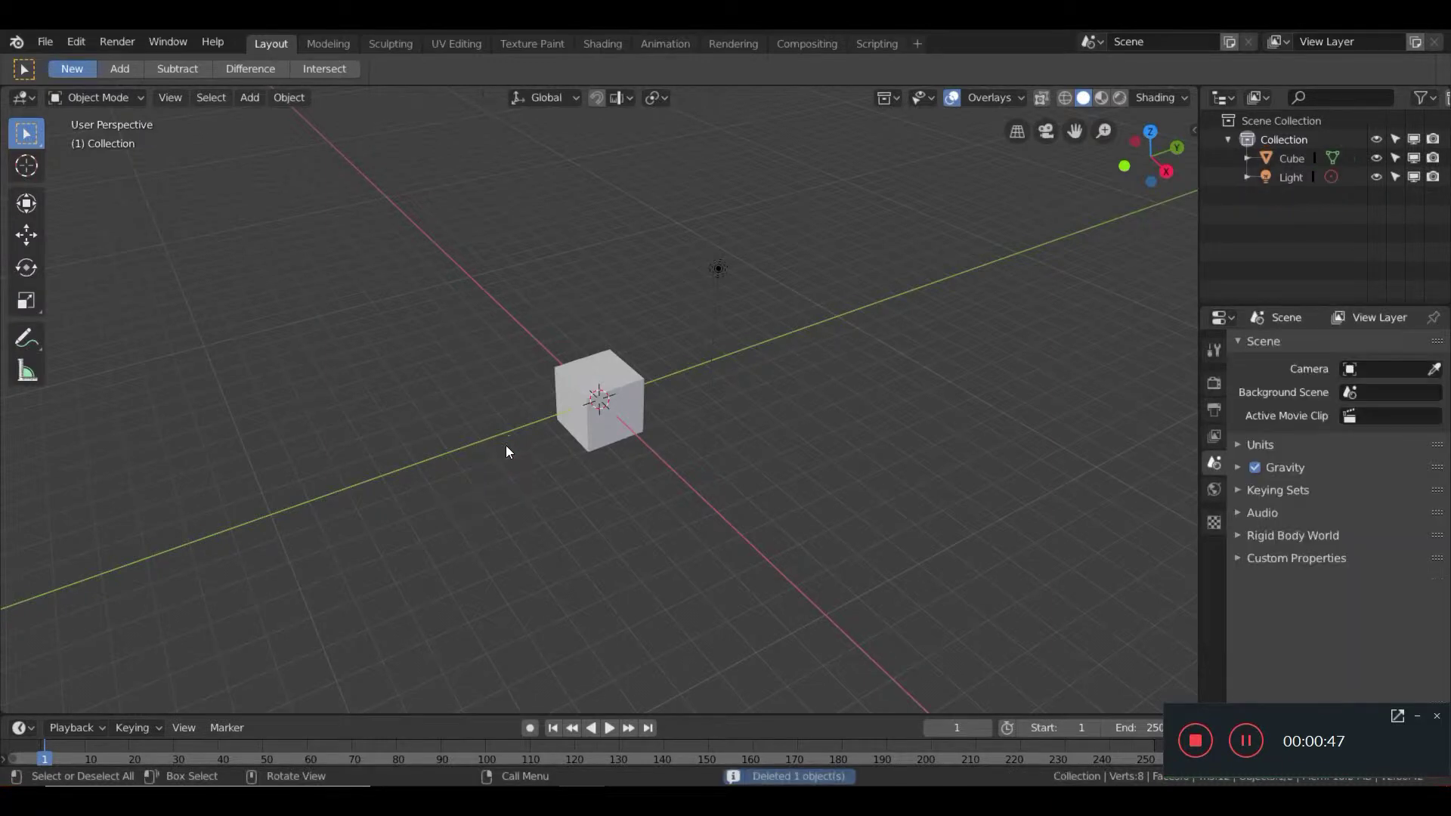
{"action": "left_click", "coordinate": [712, 277]}
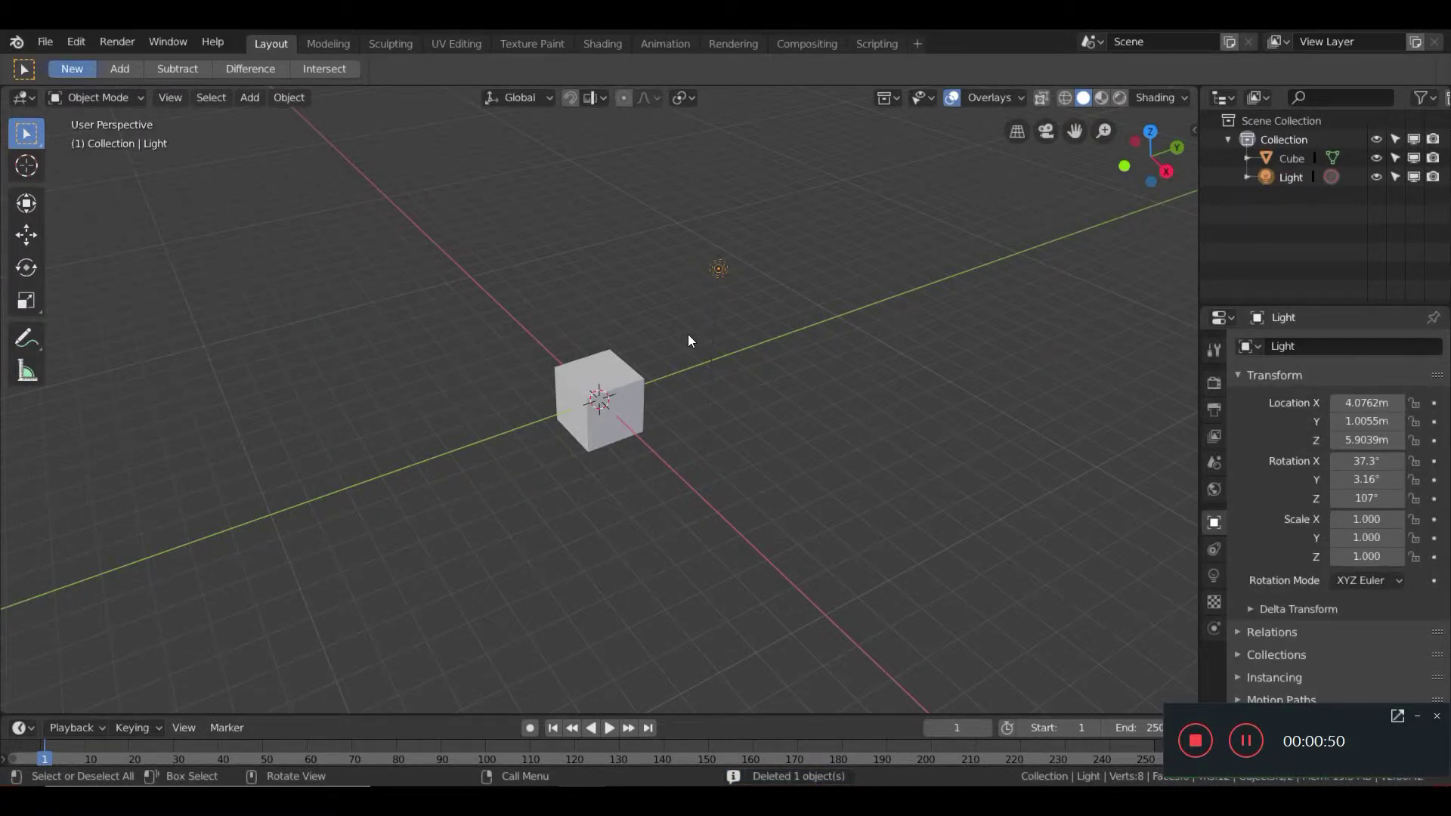
{"action": "key", "text": "Delete"}
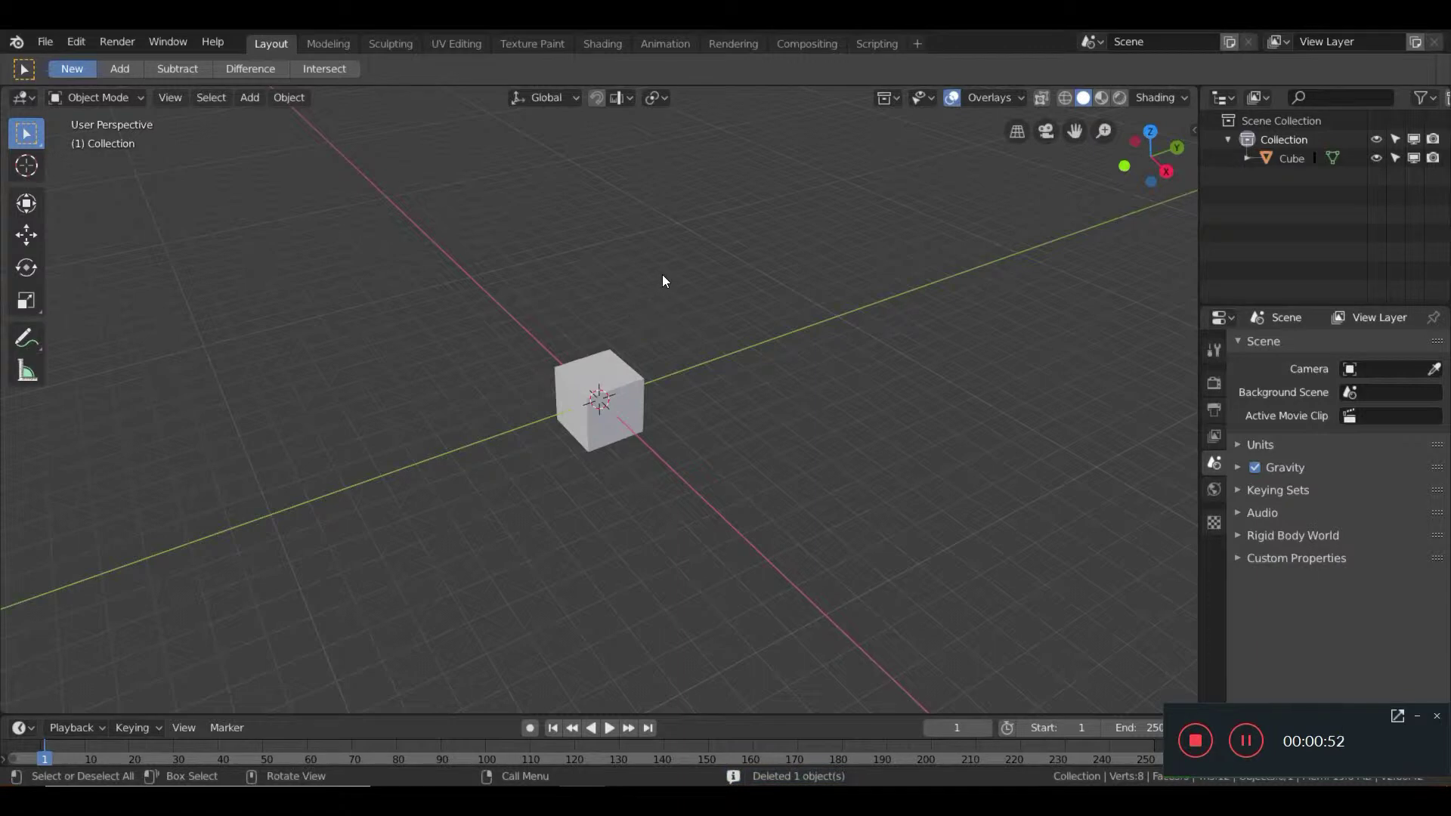
Step: Select the cube and widen the tool strip so that the tool names are shown beside their symbols
{"action": "middle_click_drag", "start_coordinate": [673, 292], "coordinate": [538, 296]}
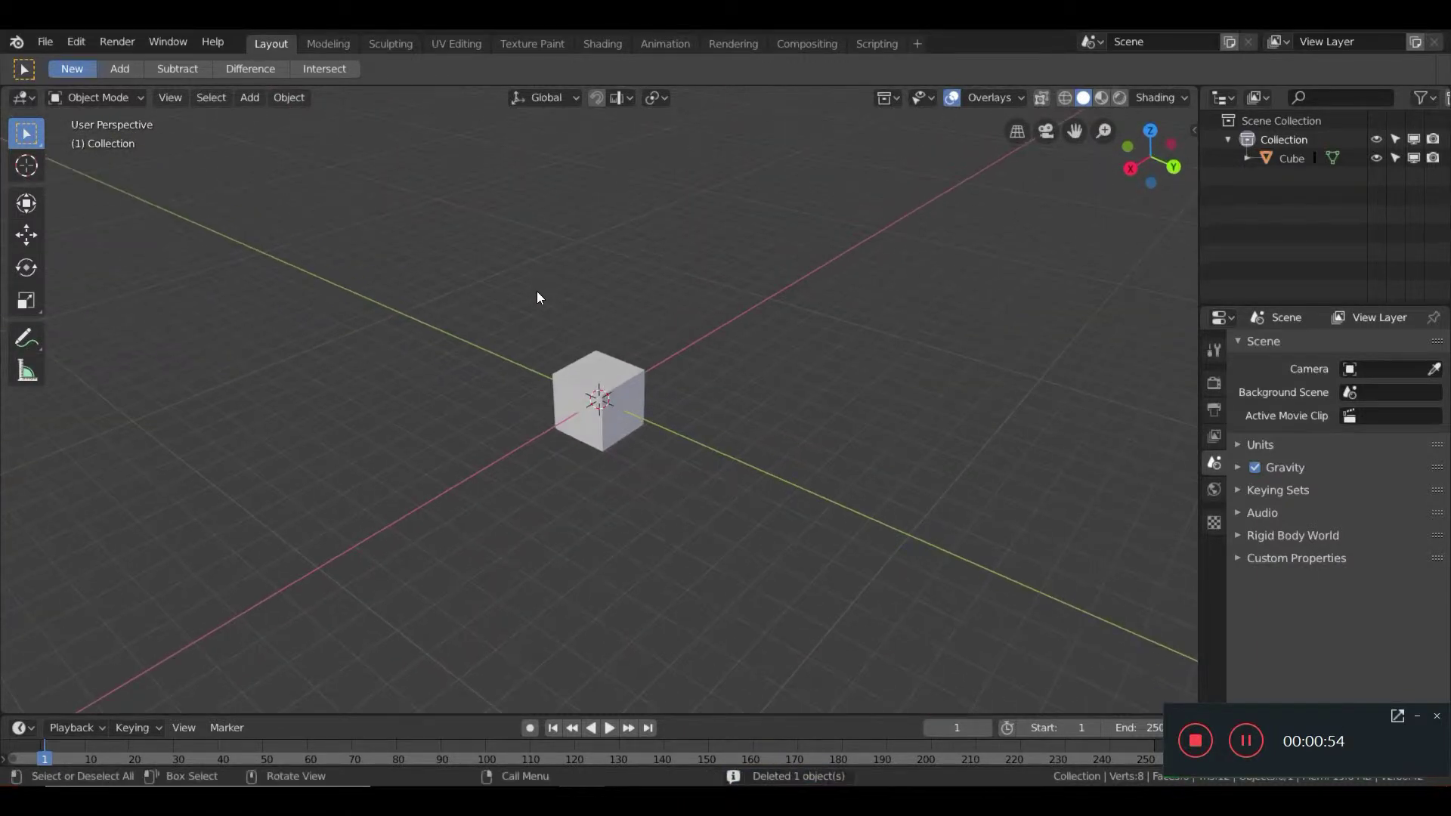
{"action": "scroll", "coordinate": [490, 392], "scroll_direction": "up", "scroll_amount": 4}
{"action": "scroll", "coordinate": [477, 397], "scroll_direction": "down", "scroll_amount": 2}
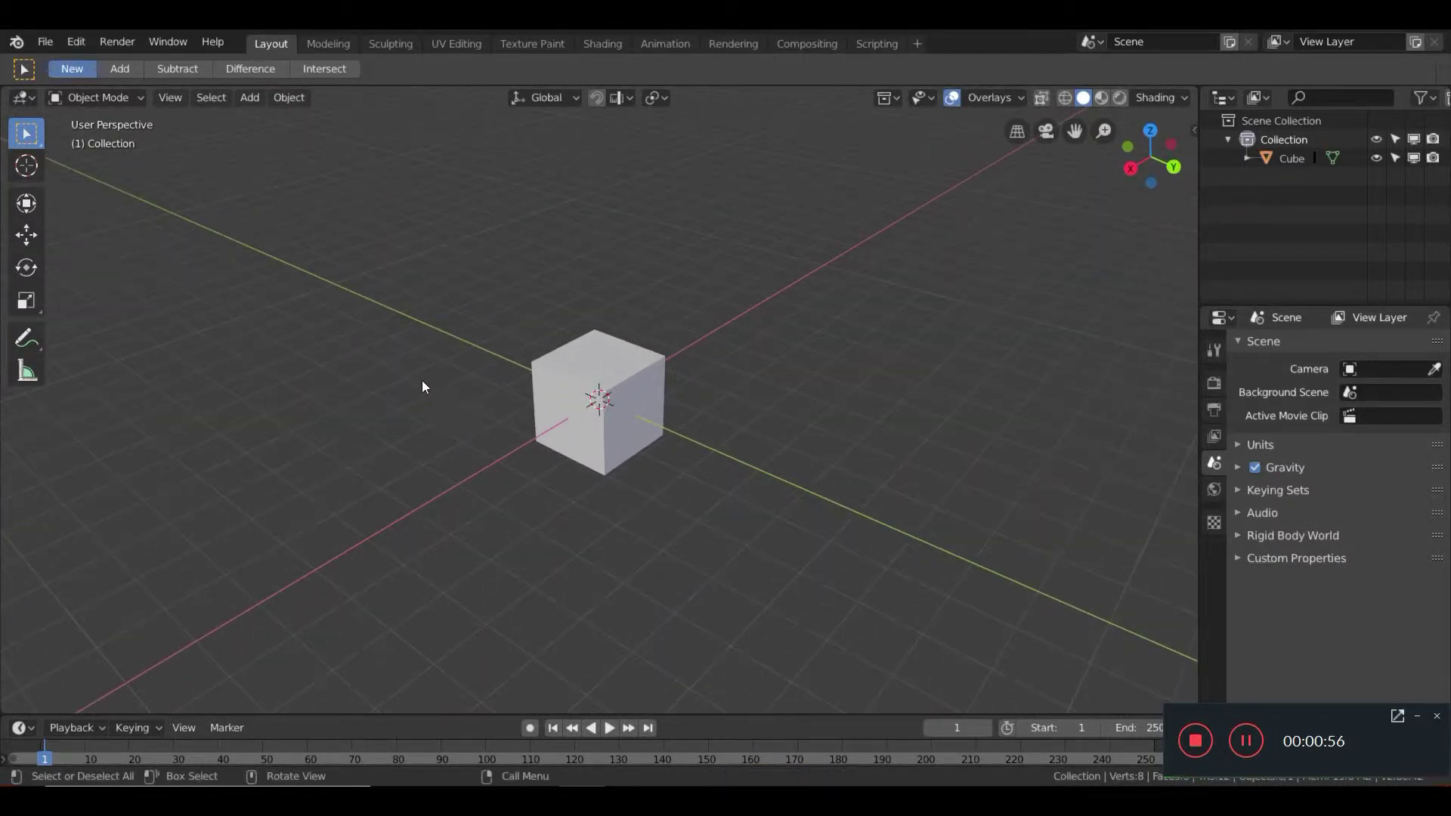
{"action": "middle_click_drag", "start_coordinate": [433, 395], "coordinate": [655, 365]}
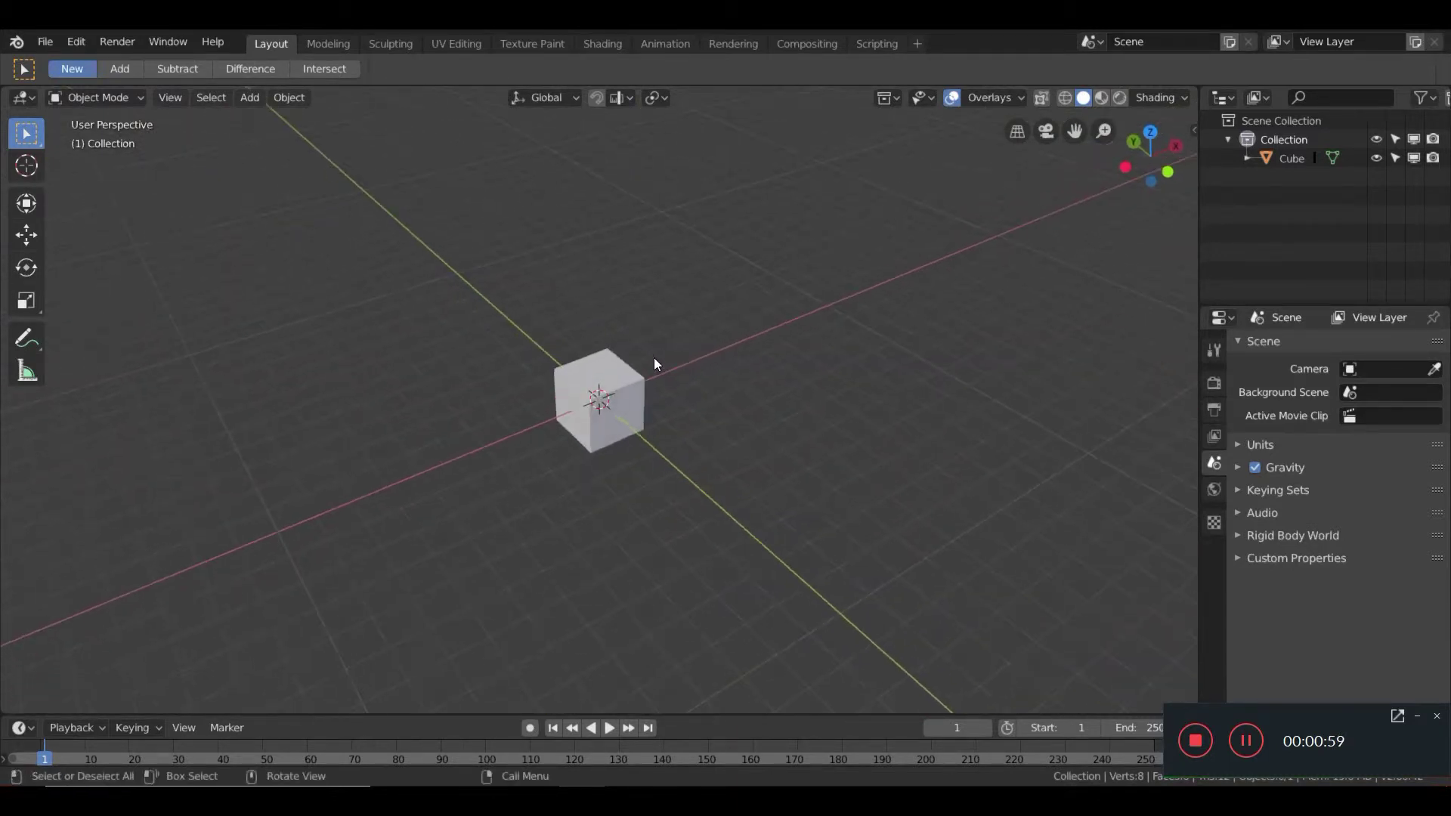
{"action": "left_click", "coordinate": [613, 378]}
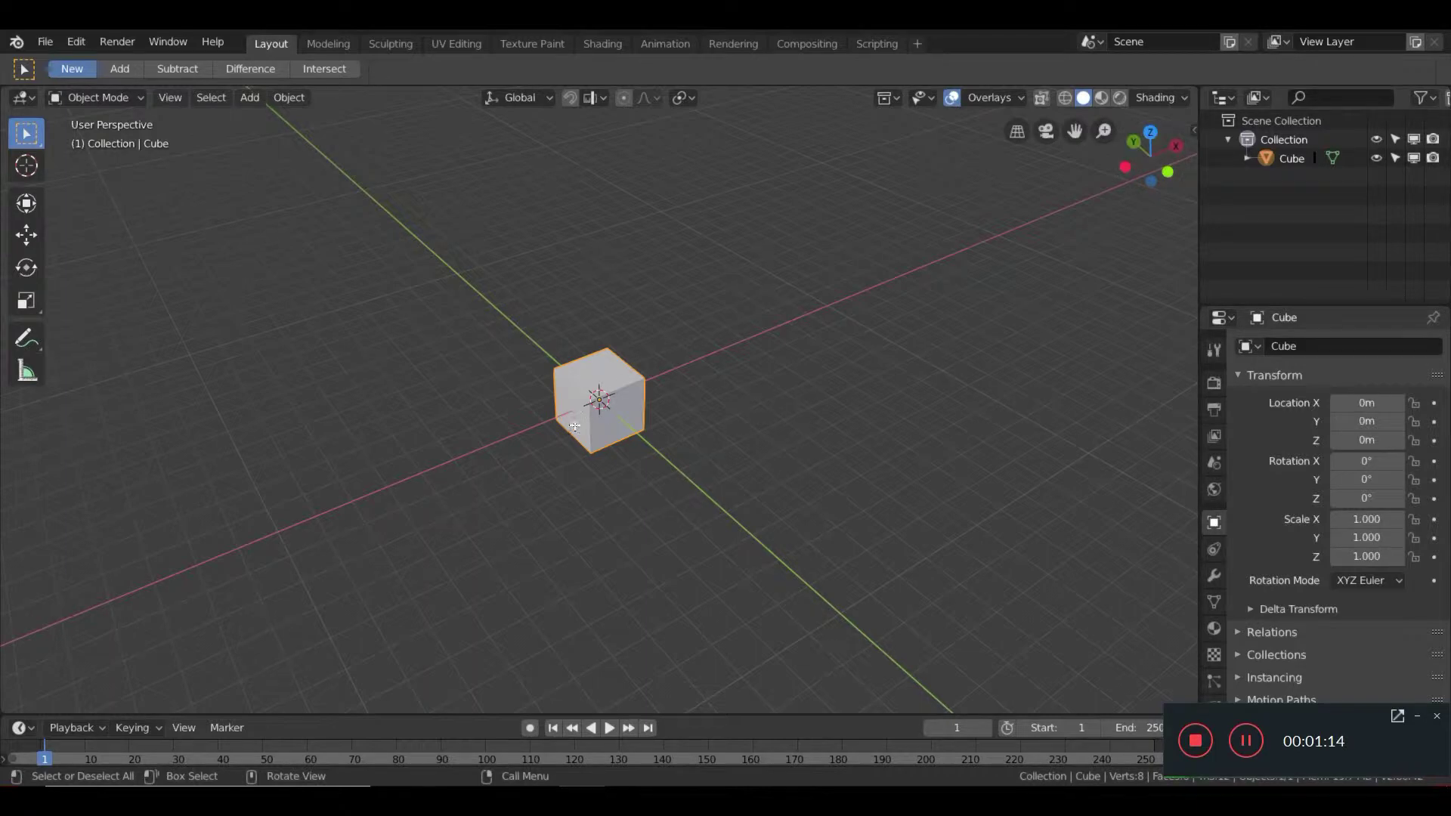
{"action": "middle_click_drag", "start_coordinate": [578, 365], "coordinate": [303, 311]}
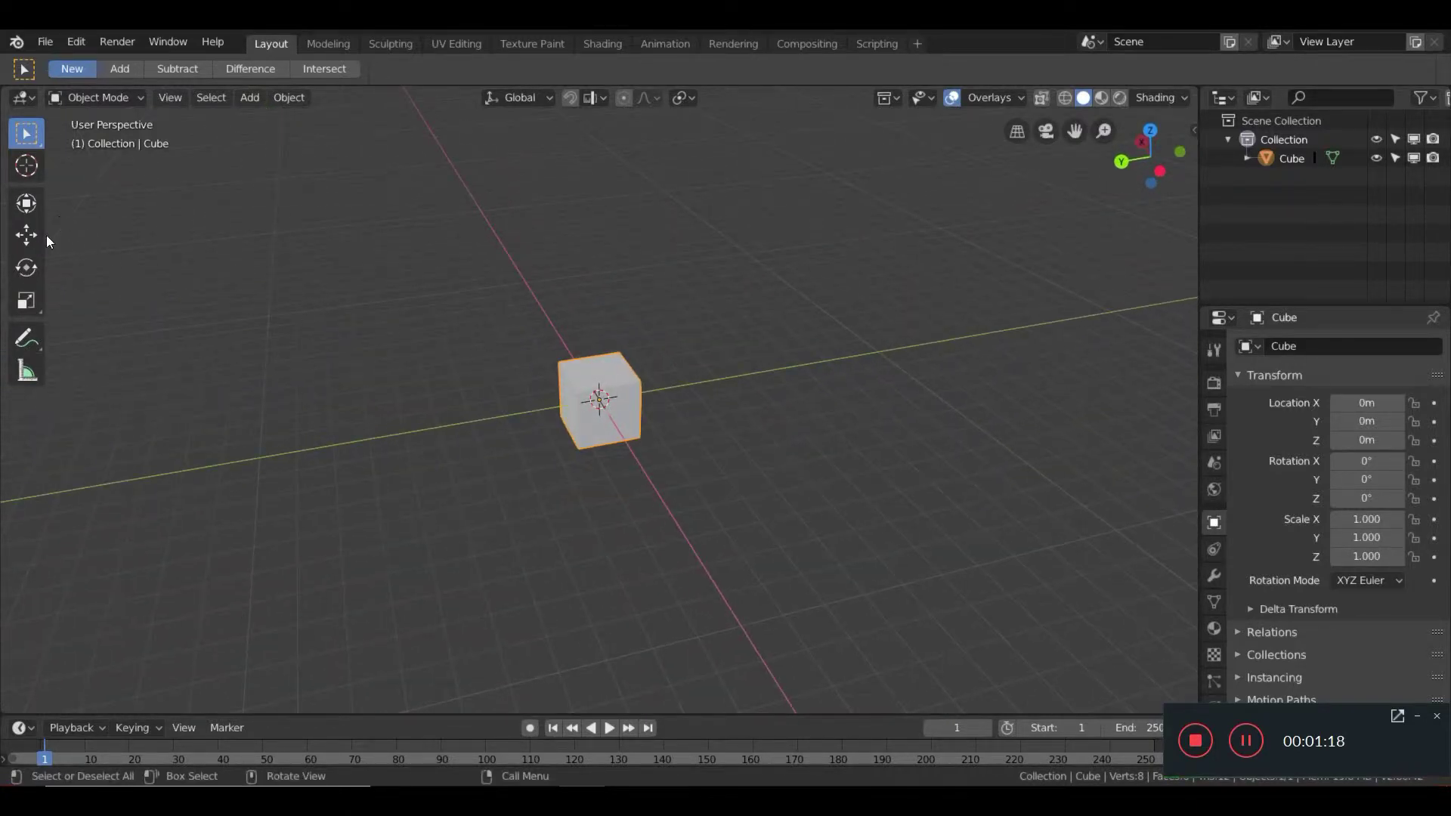
{"action": "left_click_drag", "start_coordinate": [54, 231], "coordinate": [138, 241]}
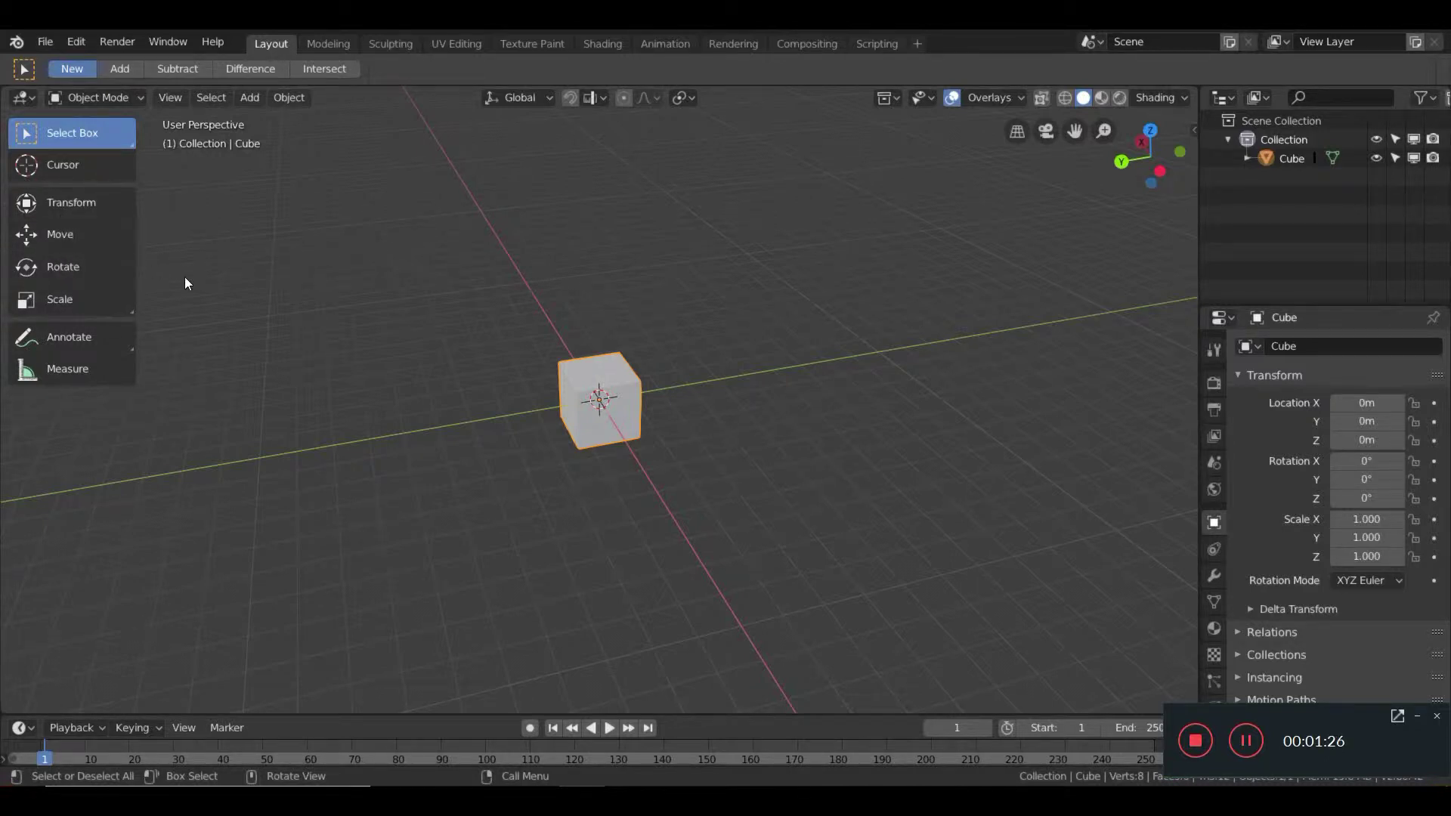
Step: Move the cube with the Move tool to about X -0.18 m, Y 0.34 m and Z 0.46 m
{"action": "key", "text": "g"}
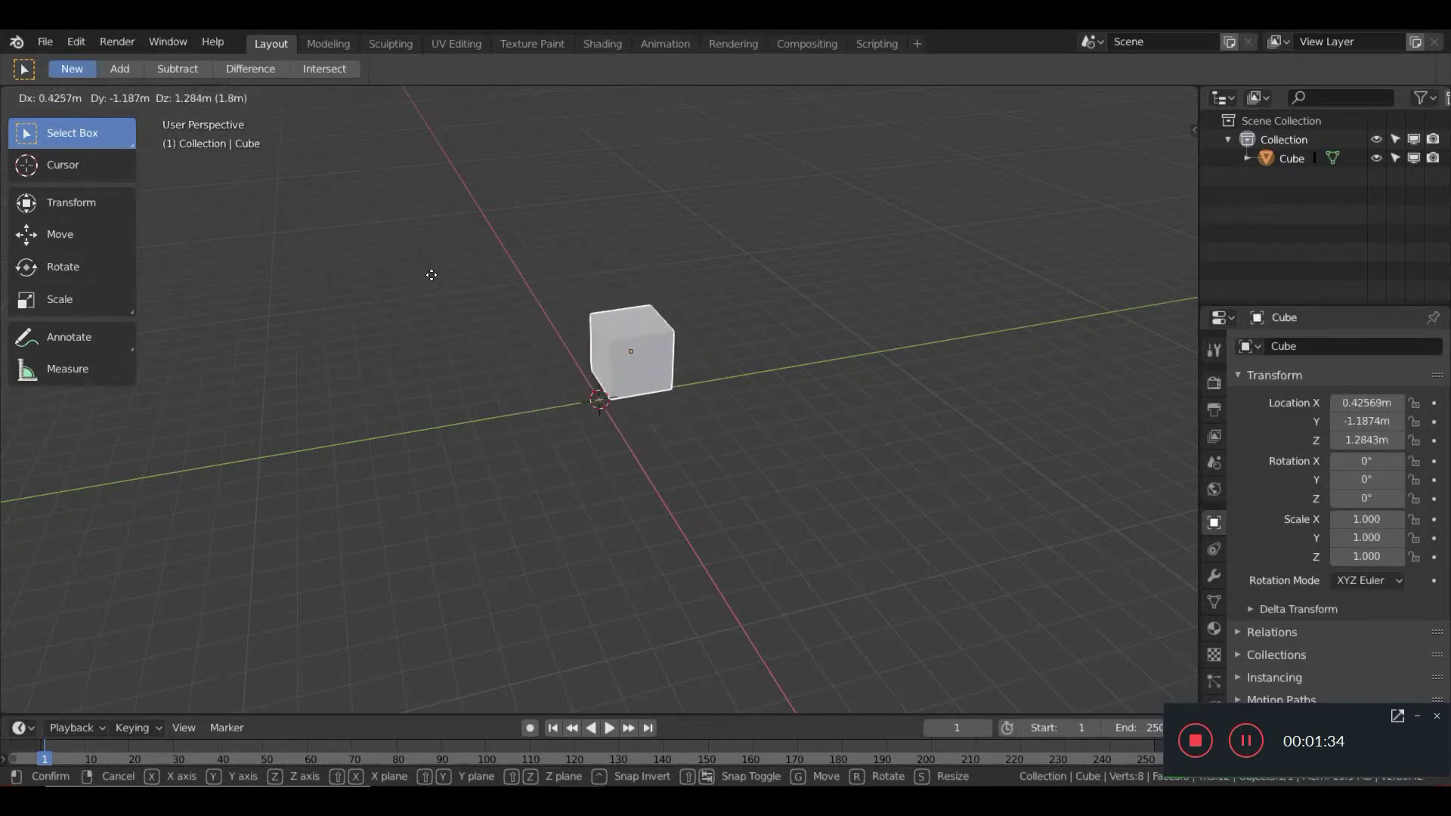
{"action": "right_click", "coordinate": [322, 285]}
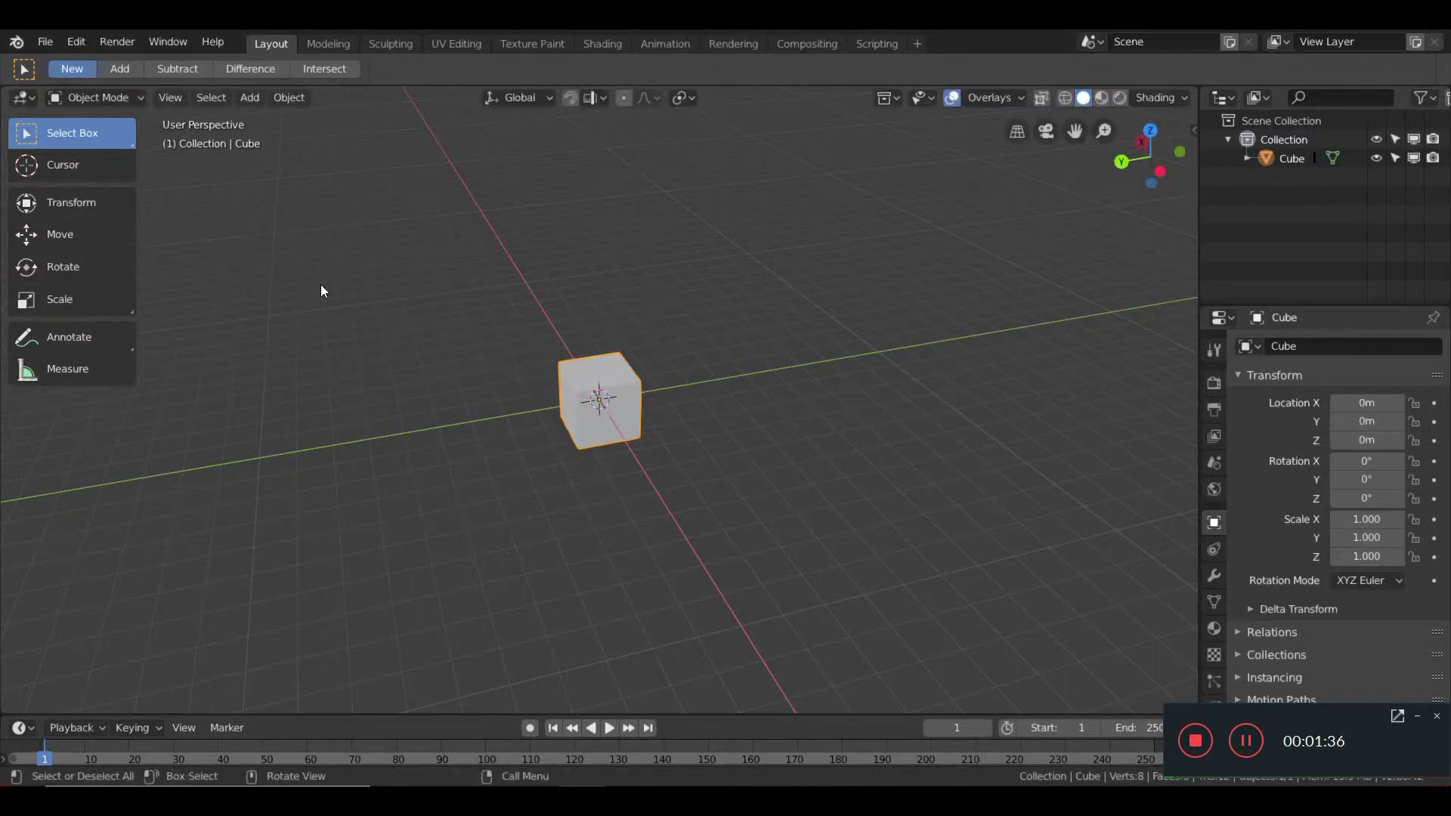
{"action": "left_click", "coordinate": [79, 231]}
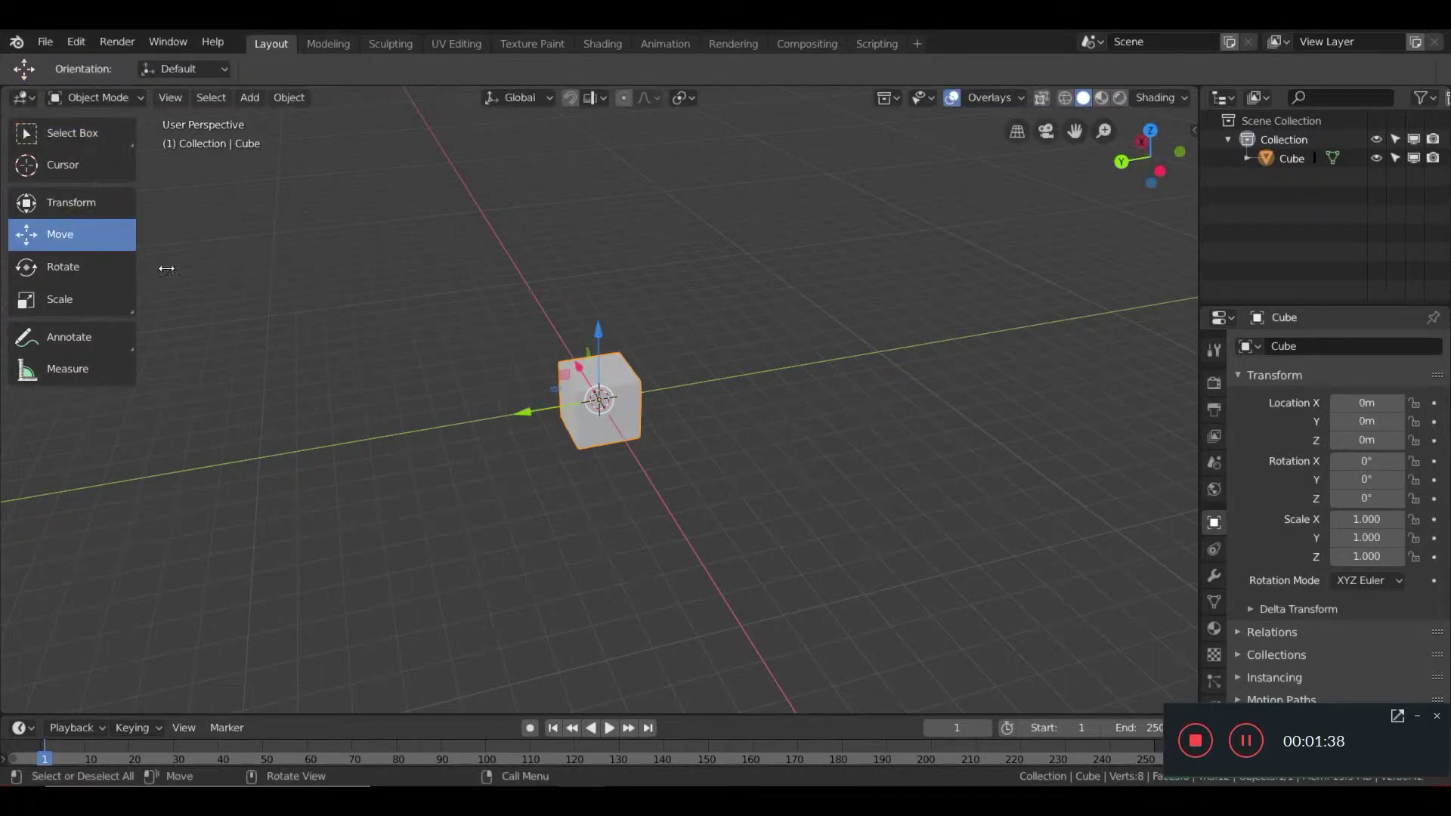
{"action": "left_click_drag", "start_coordinate": [527, 411], "coordinate": [550, 430]}
{"action": "mouse_move", "coordinate": [601, 369]}
{"action": "left_mouse_down"}
{"action": "mouse_move", "coordinate": [563, 314]}
{"action": "mouse_move", "coordinate": [592, 381]}
{"action": "left_mouse_up"}
{"action": "mouse_move", "coordinate": [624, 331]}
{"action": "left_mouse_down"}
{"action": "mouse_move", "coordinate": [614, 246]}
{"action": "mouse_move", "coordinate": [603, 318]}
{"action": "left_mouse_up"}
{"action": "left_click_drag", "start_coordinate": [552, 396], "coordinate": [520, 392]}
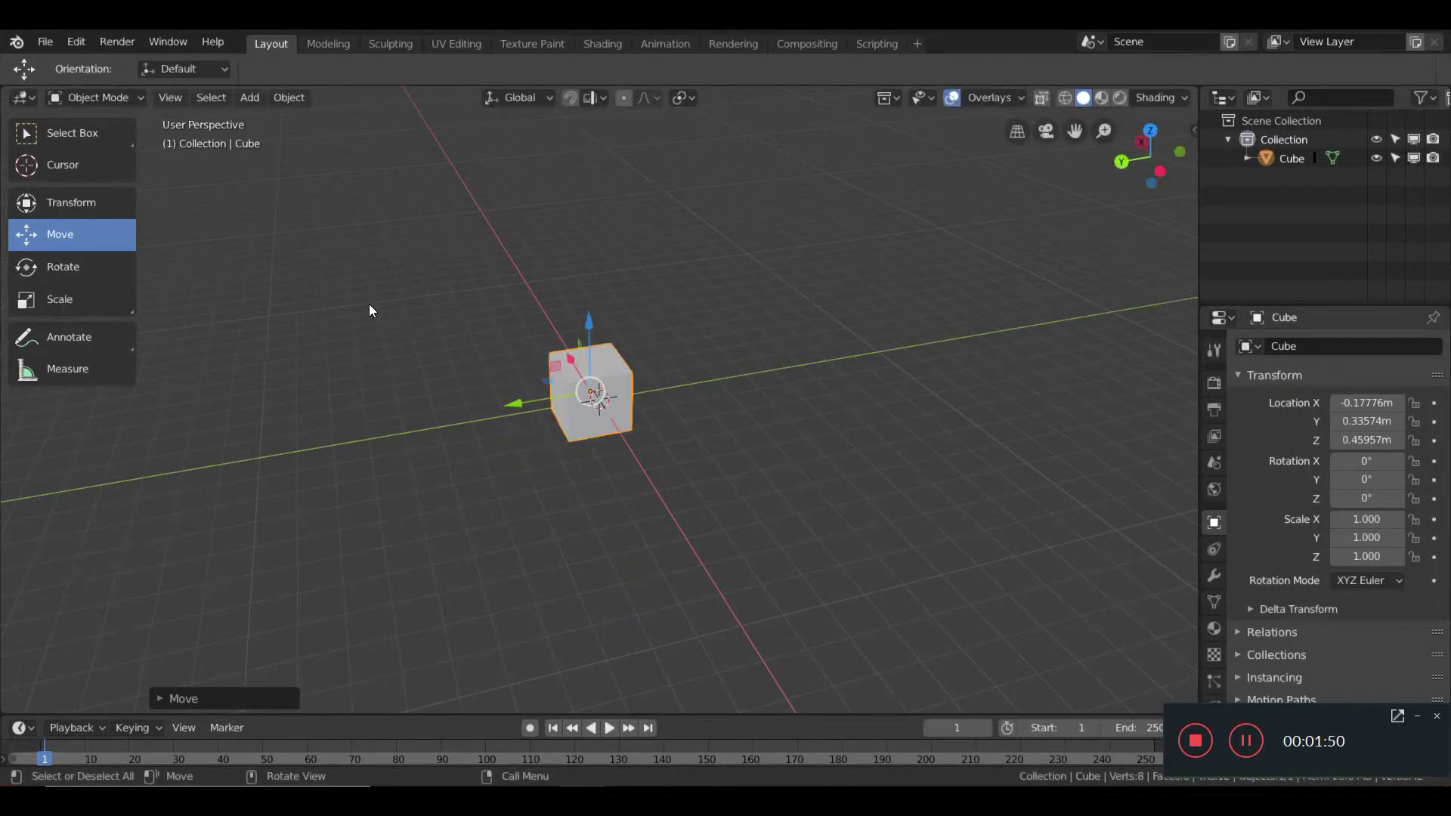
{"action": "left_click", "coordinate": [369, 310]}
{"action": "key", "text": "ctrl+z"}
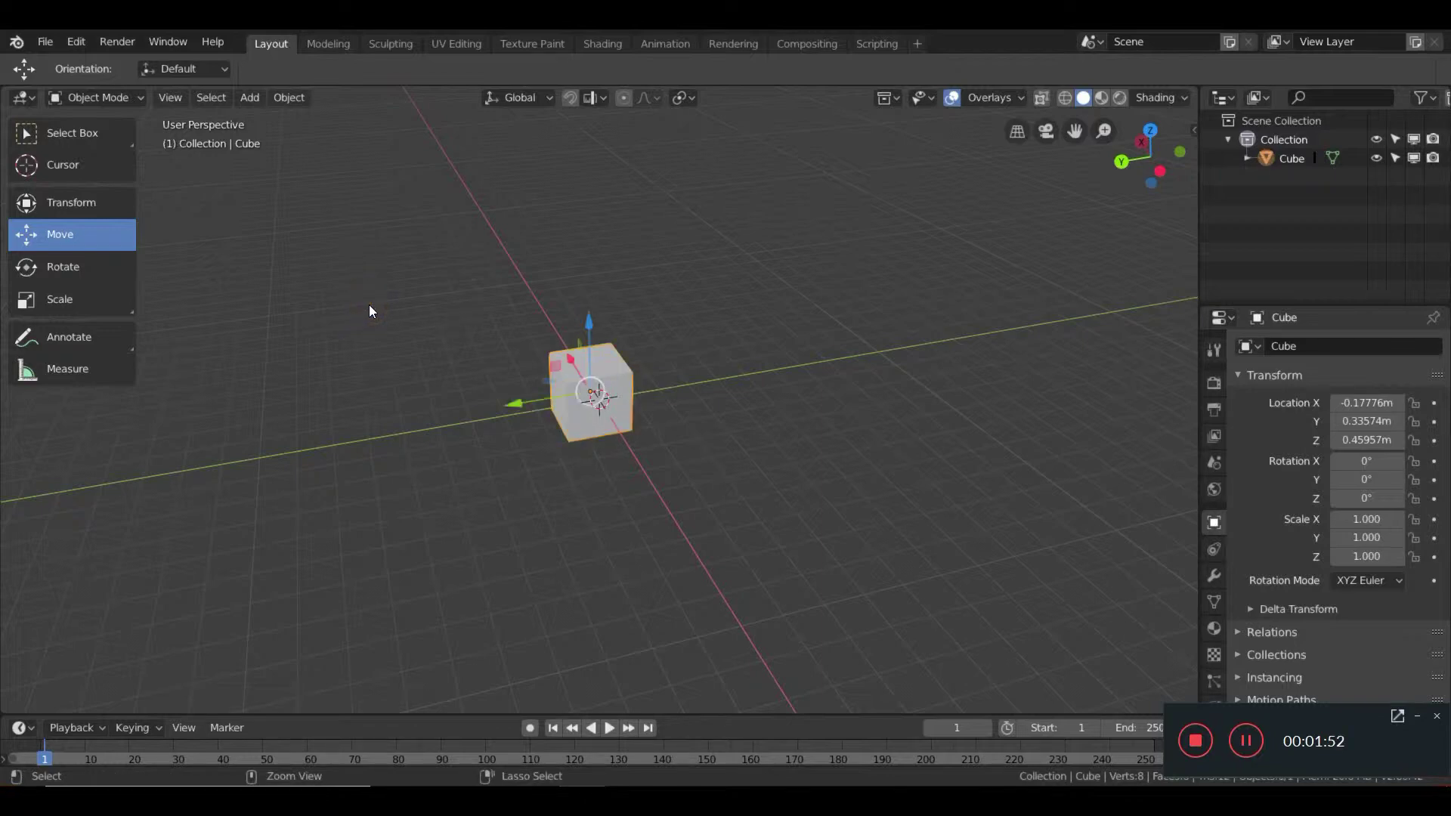
{"action": "left_click", "coordinate": [374, 304]}
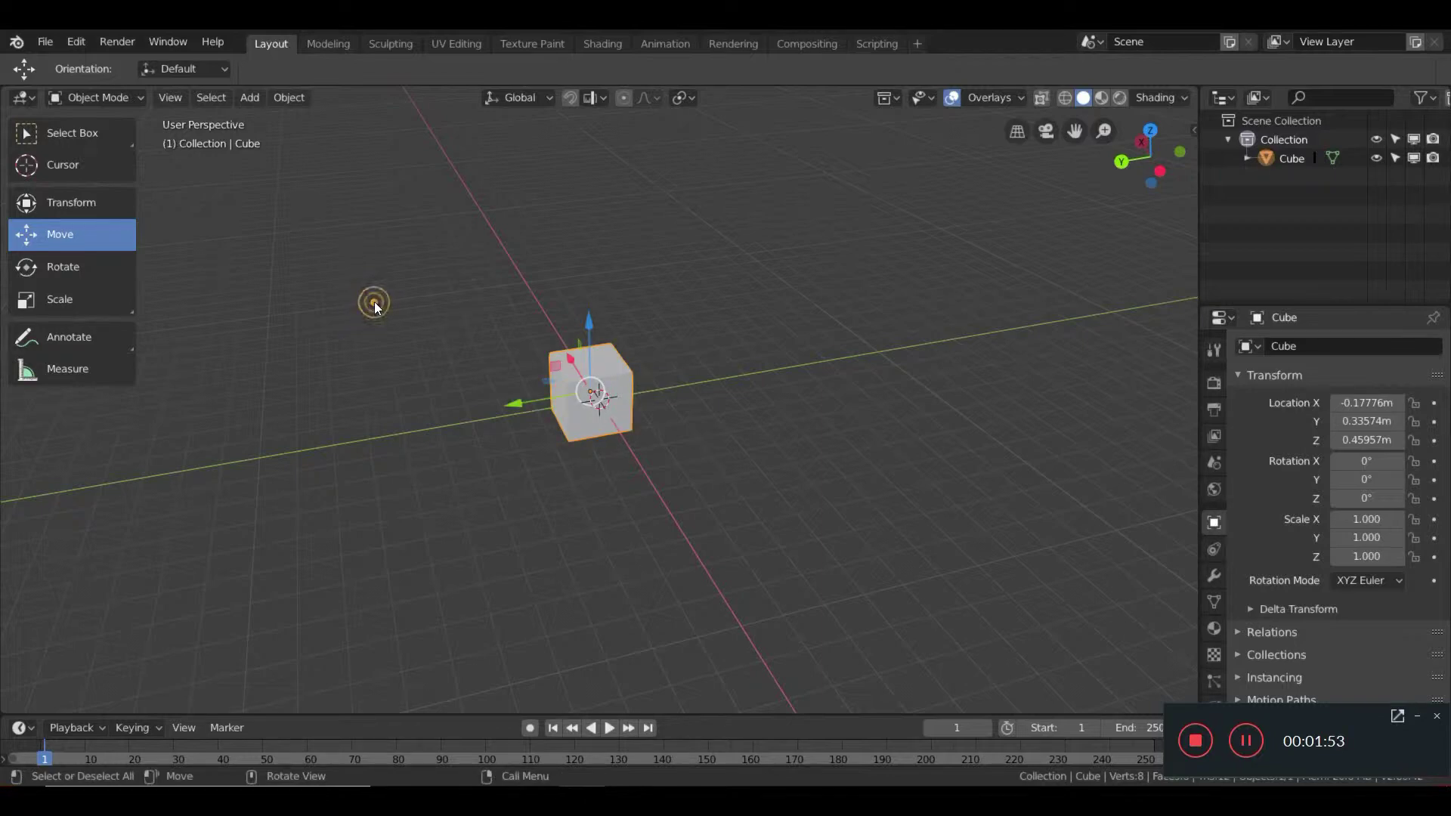
Step: Try the Rotate and Transform tools and a free rotation on the cube
{"action": "left_click", "coordinate": [67, 274]}
{"action": "left_click", "coordinate": [248, 314]}
{"action": "left_click", "coordinate": [583, 369]}
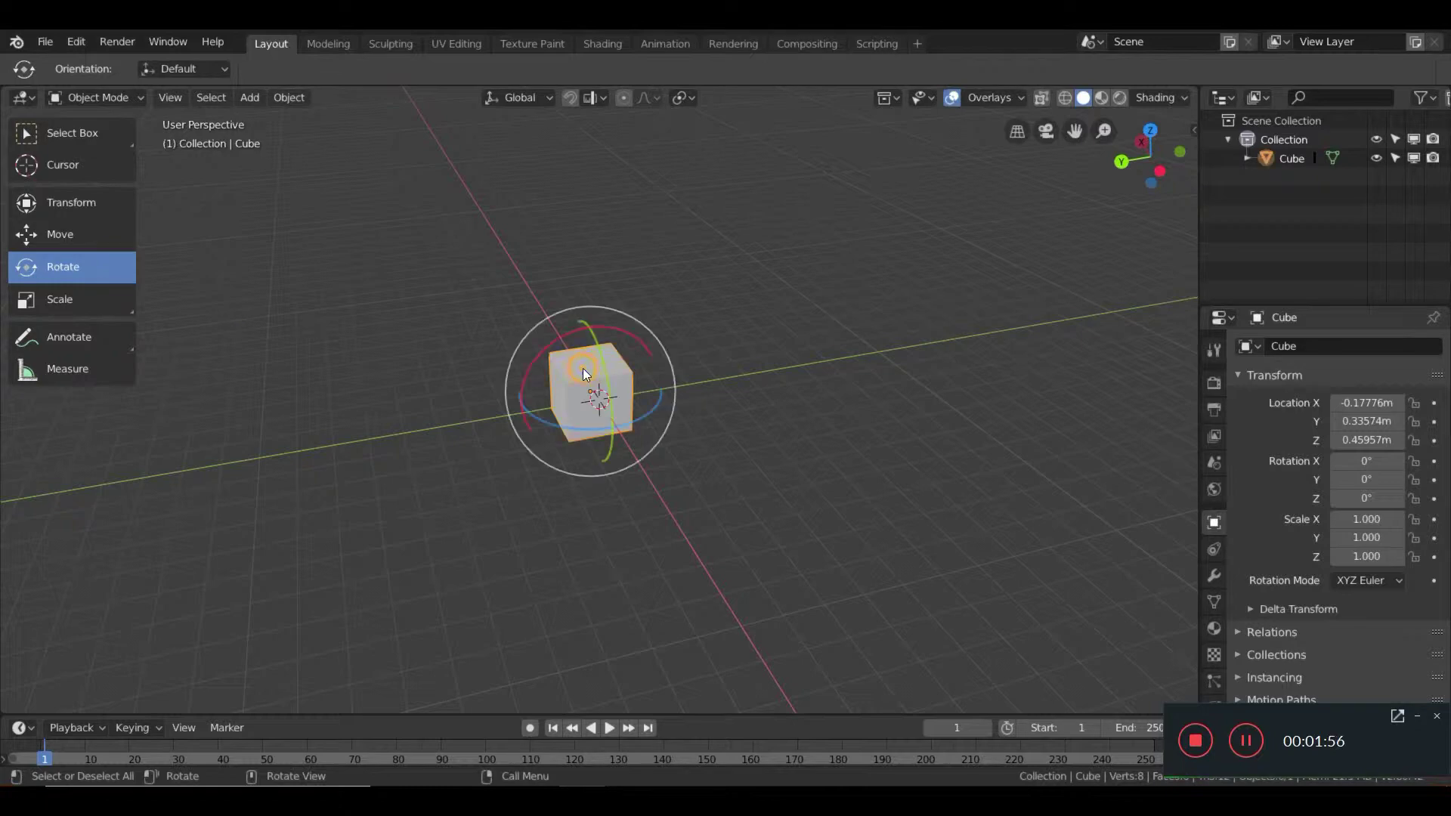
{"action": "left_click", "coordinate": [86, 202]}
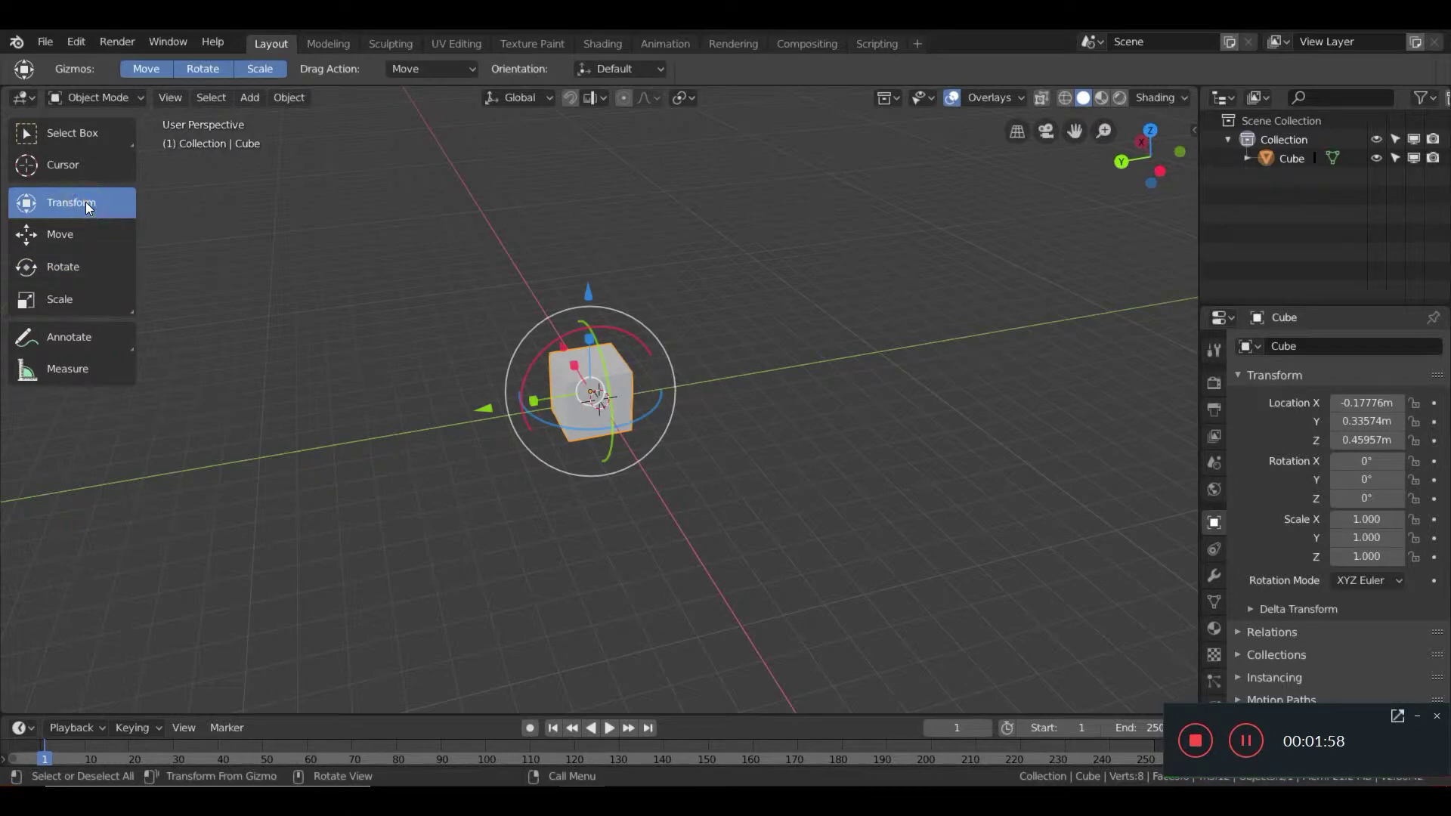
{"action": "left_click", "coordinate": [75, 131]}
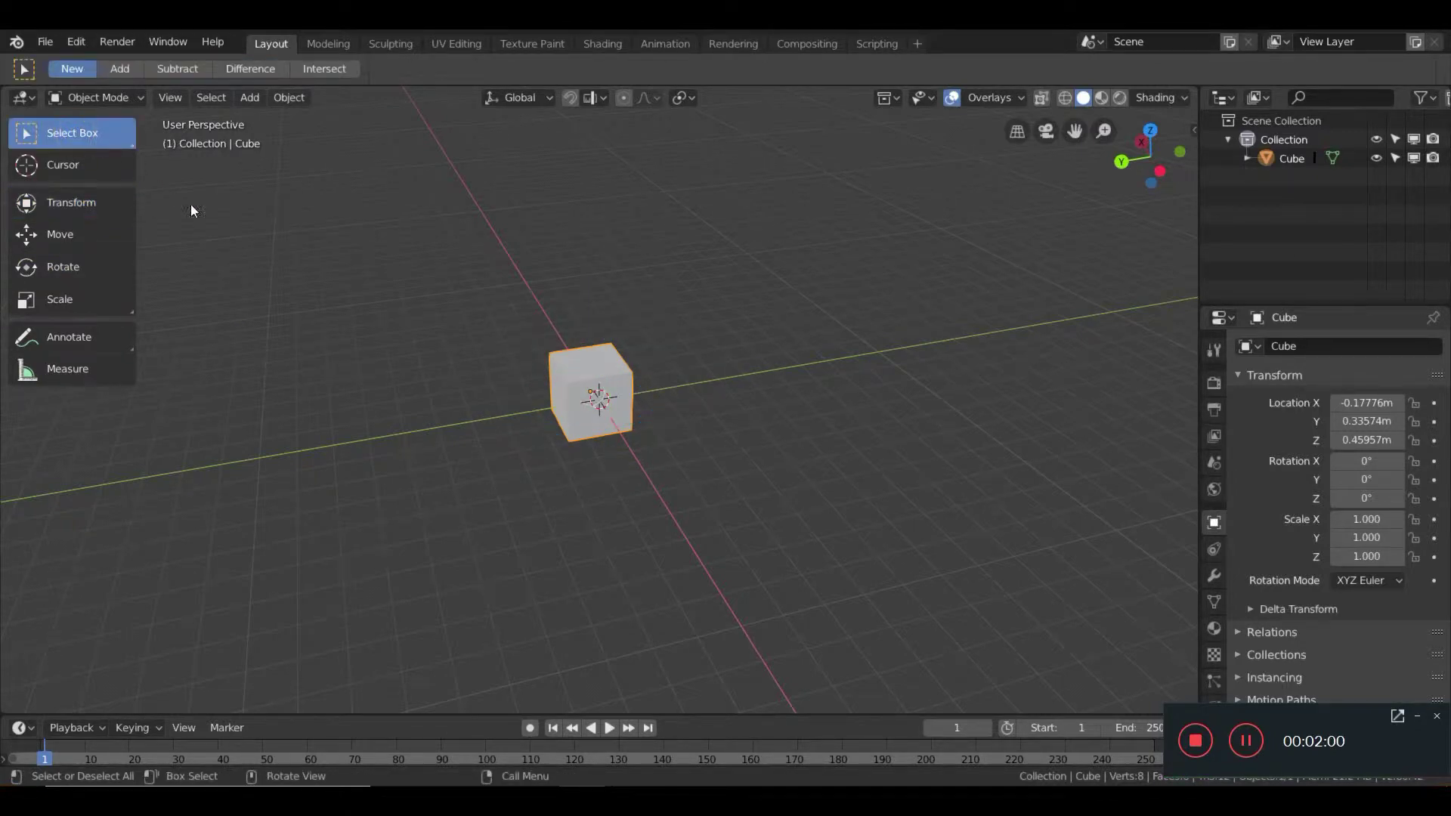
{"action": "left_click", "coordinate": [81, 264]}
{"action": "left_click", "coordinate": [74, 135]}
{"action": "key", "text": "r"}
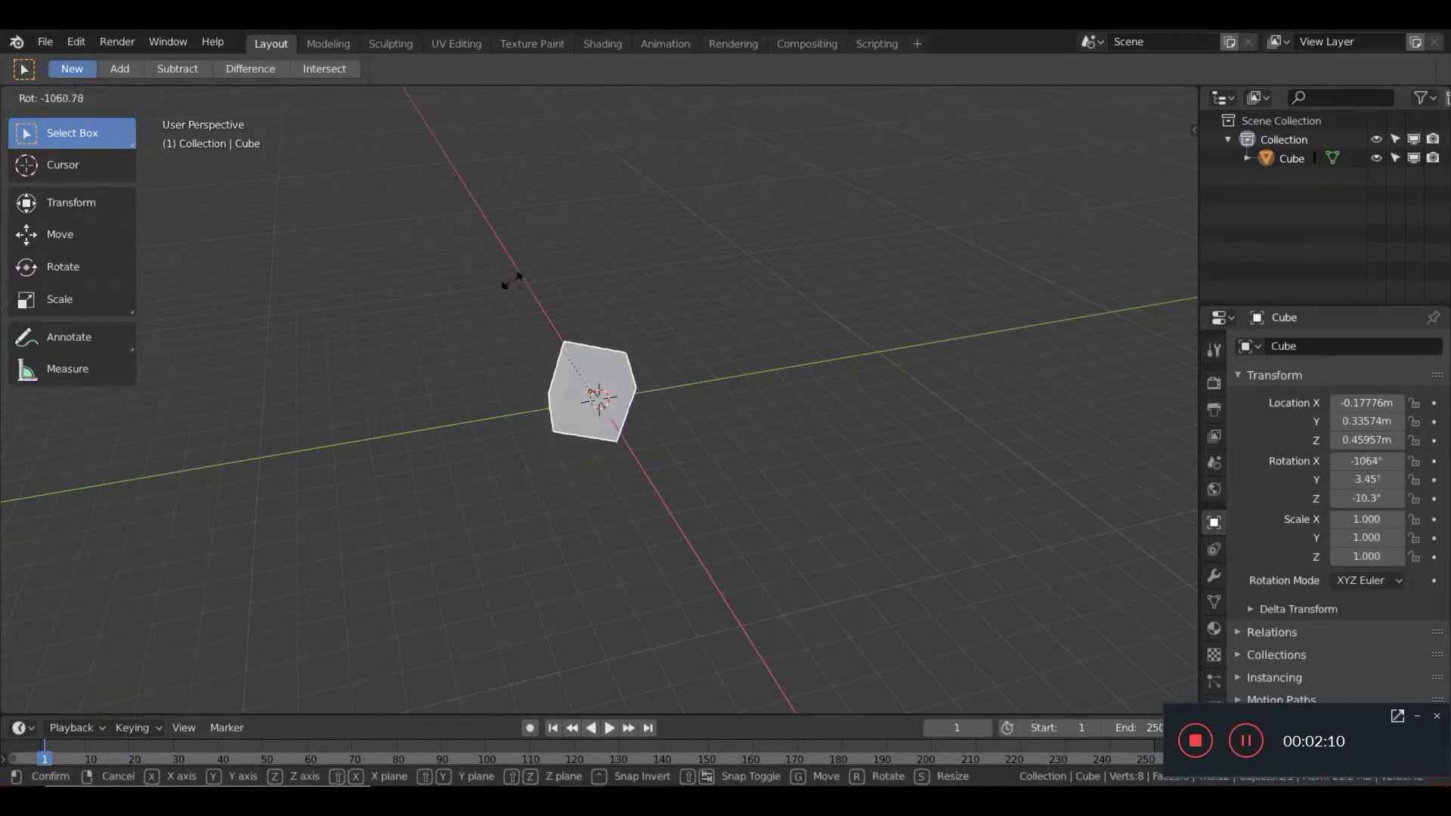
{"action": "right_click", "coordinate": [497, 384]}
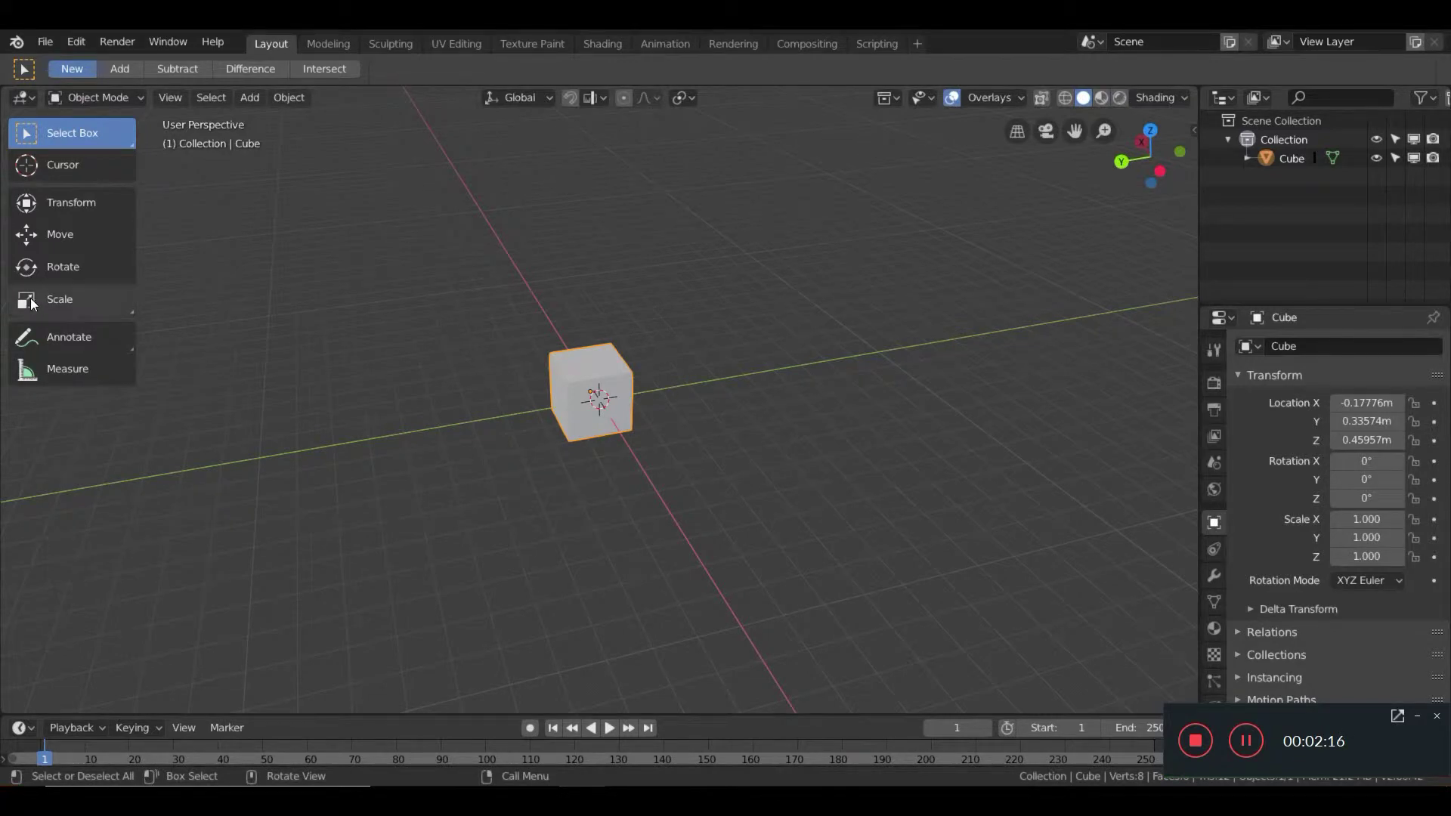
Step: Try scaling the cube, along its Z axis with the Scale tool and uniformly to about 5.66
{"action": "left_click", "coordinate": [66, 300]}
{"action": "left_click_drag", "start_coordinate": [588, 325], "coordinate": [604, 231]}
{"action": "key", "text": "ctrl+z"}
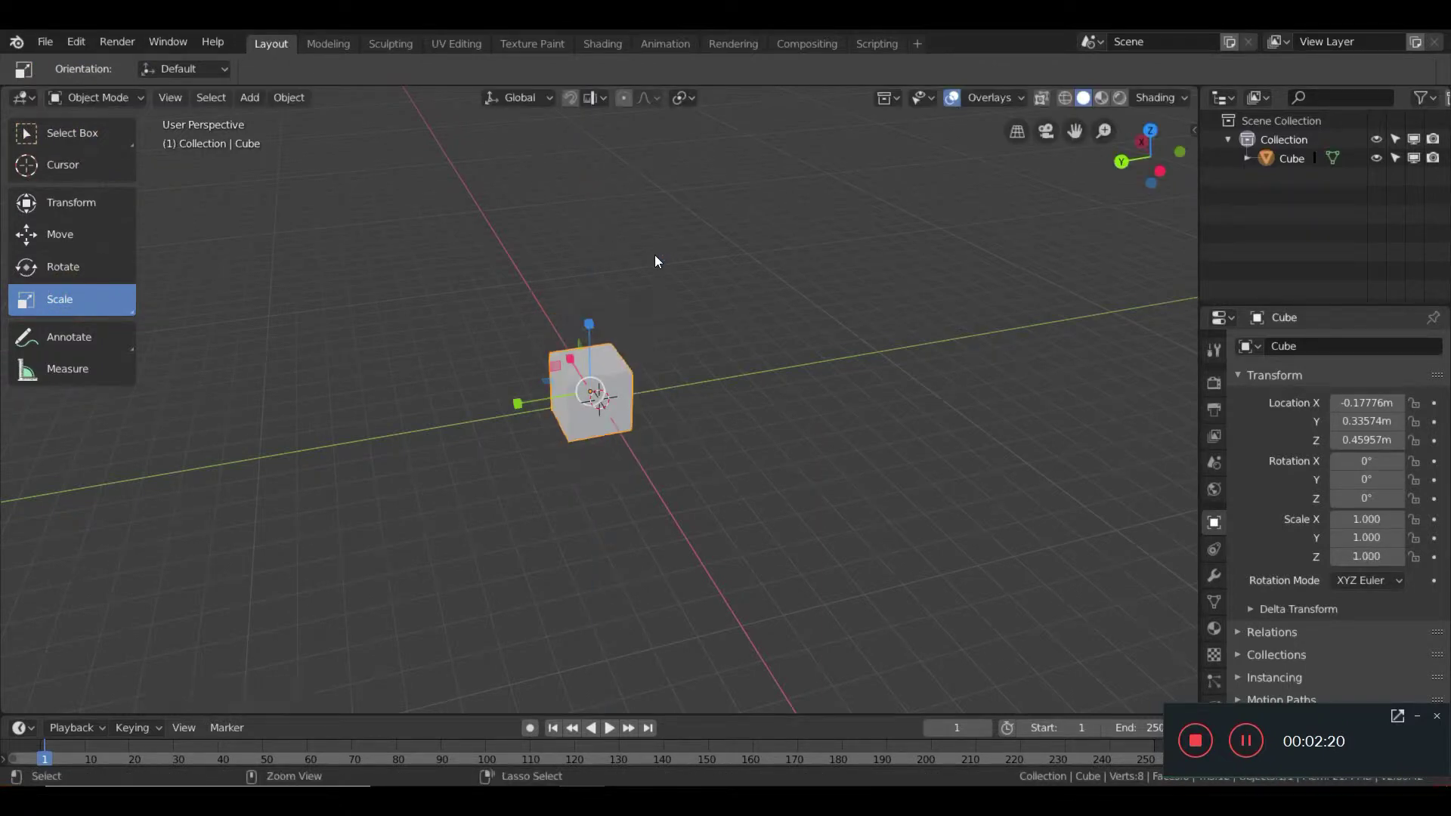
{"action": "left_click", "coordinate": [478, 321]}
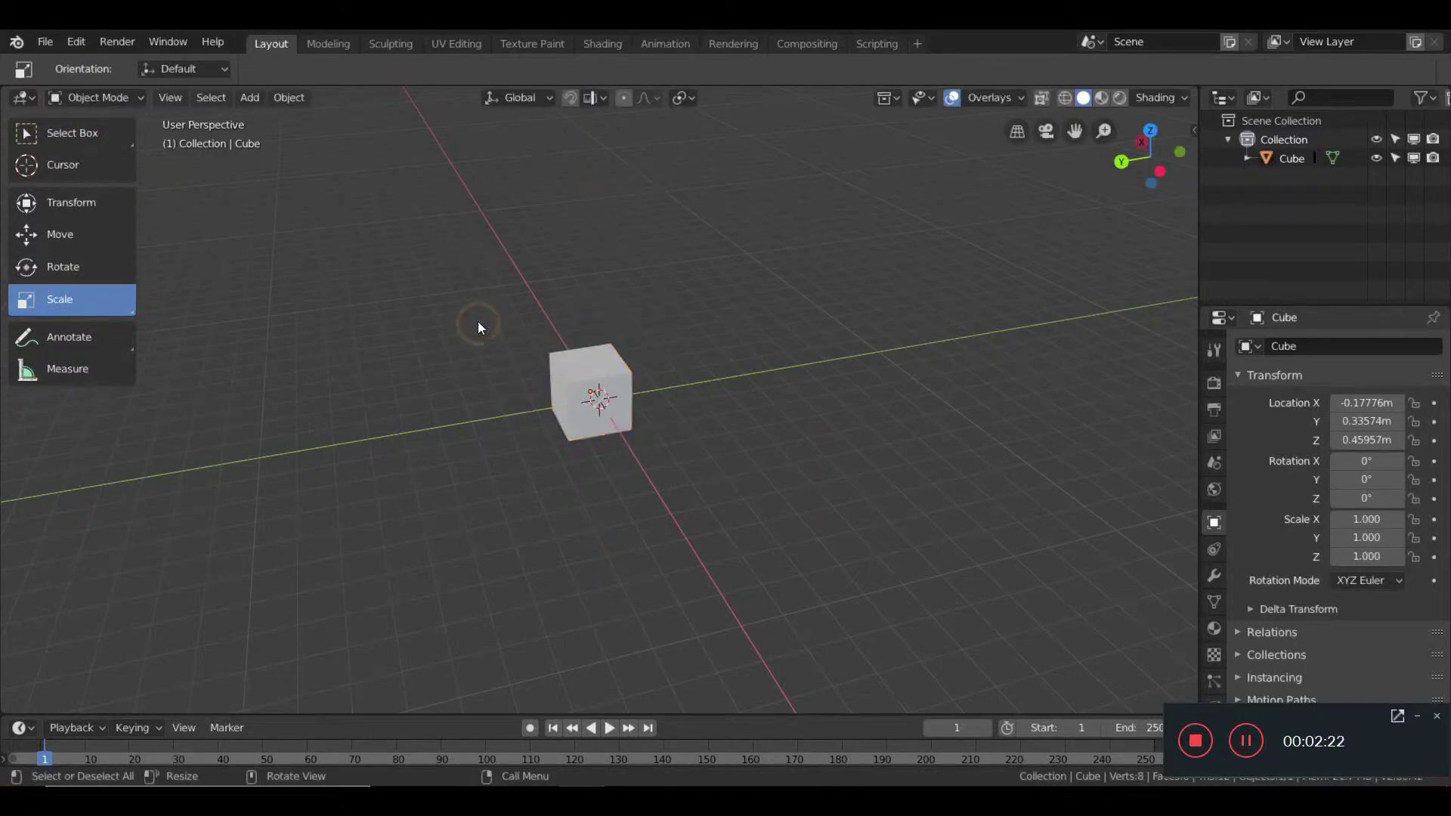
{"action": "left_click", "coordinate": [76, 125]}
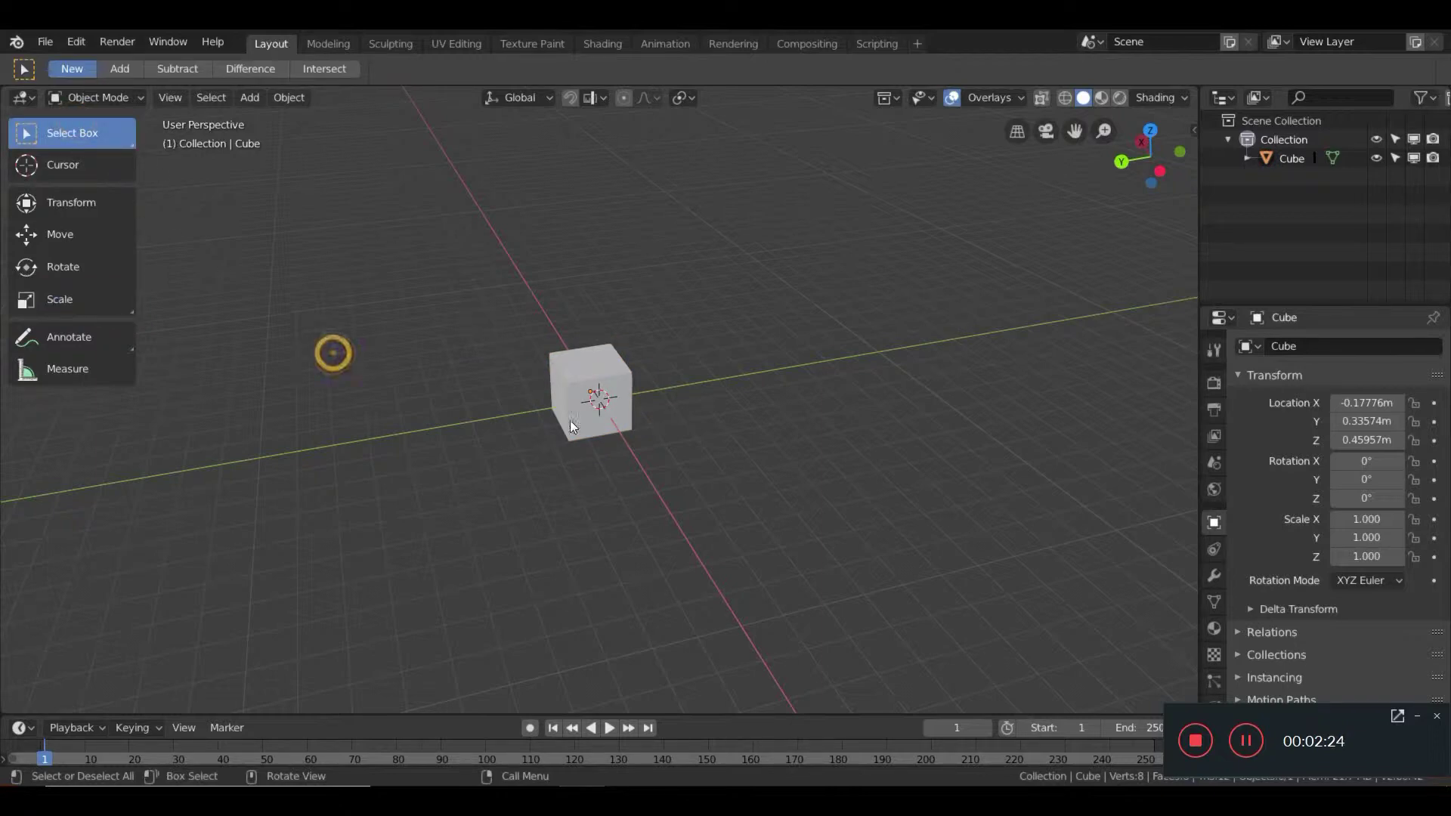
{"action": "left_click", "coordinate": [596, 357]}
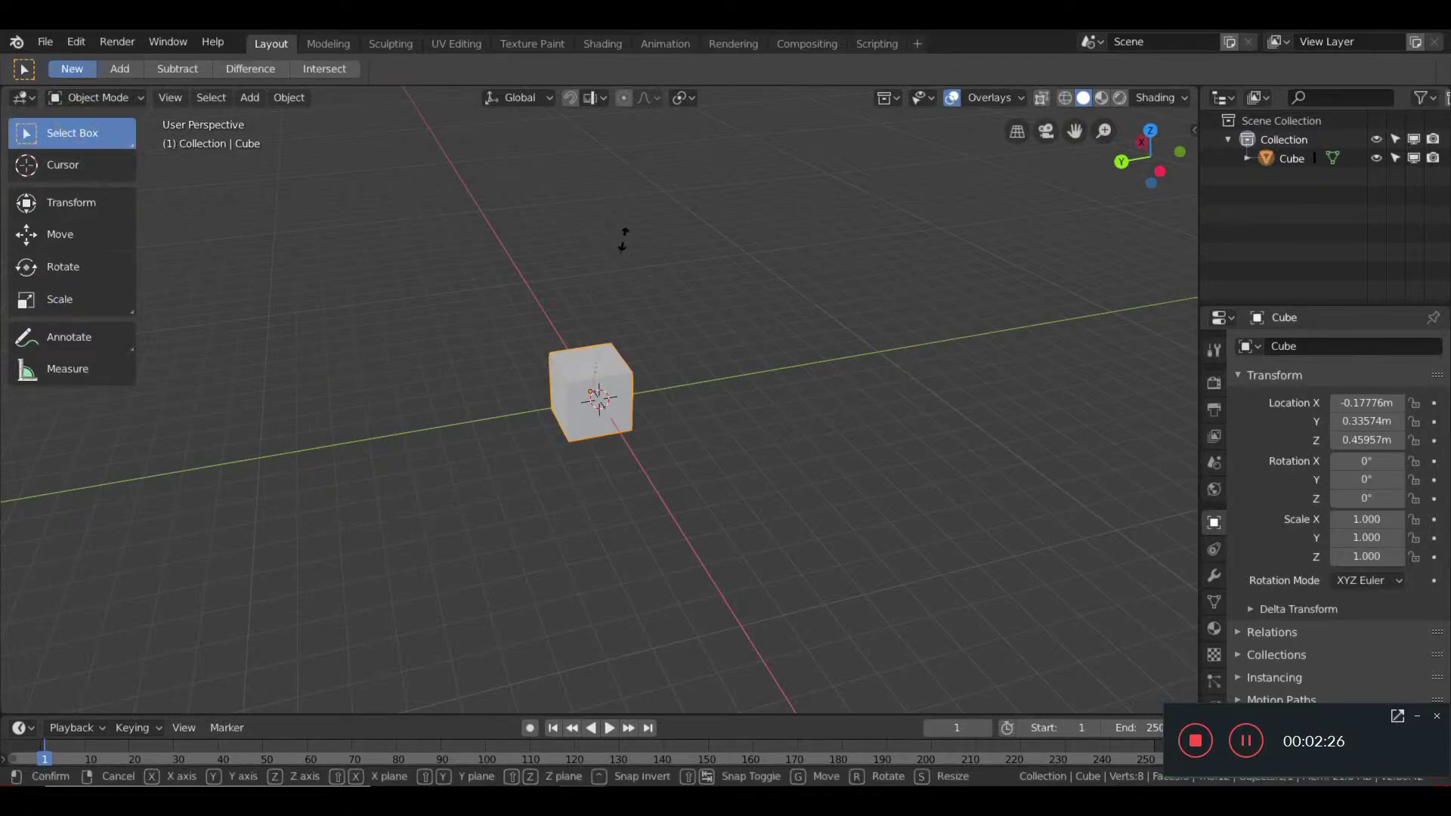
{"action": "key", "text": "s"}
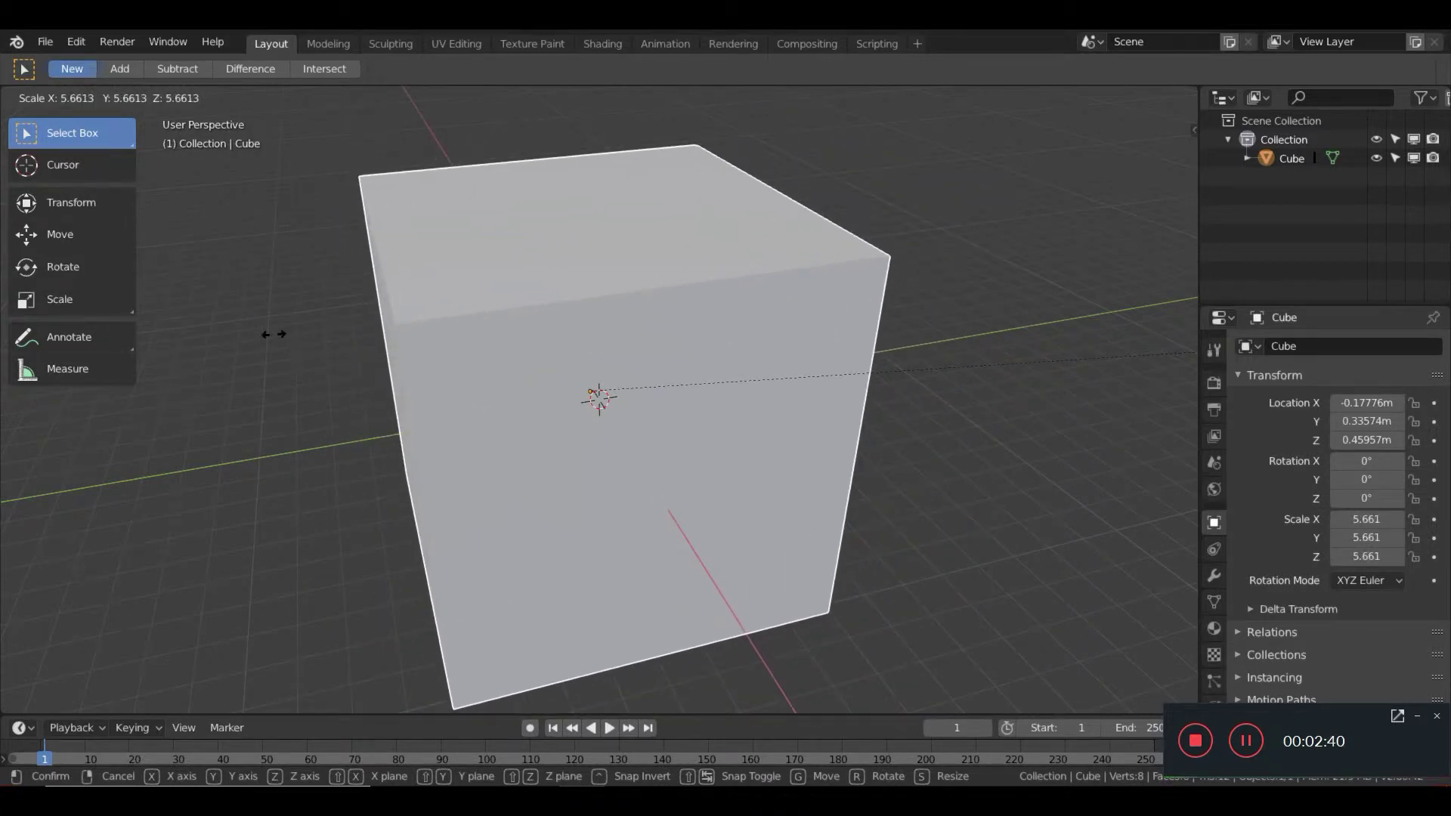
{"action": "right_click", "coordinate": [274, 334]}
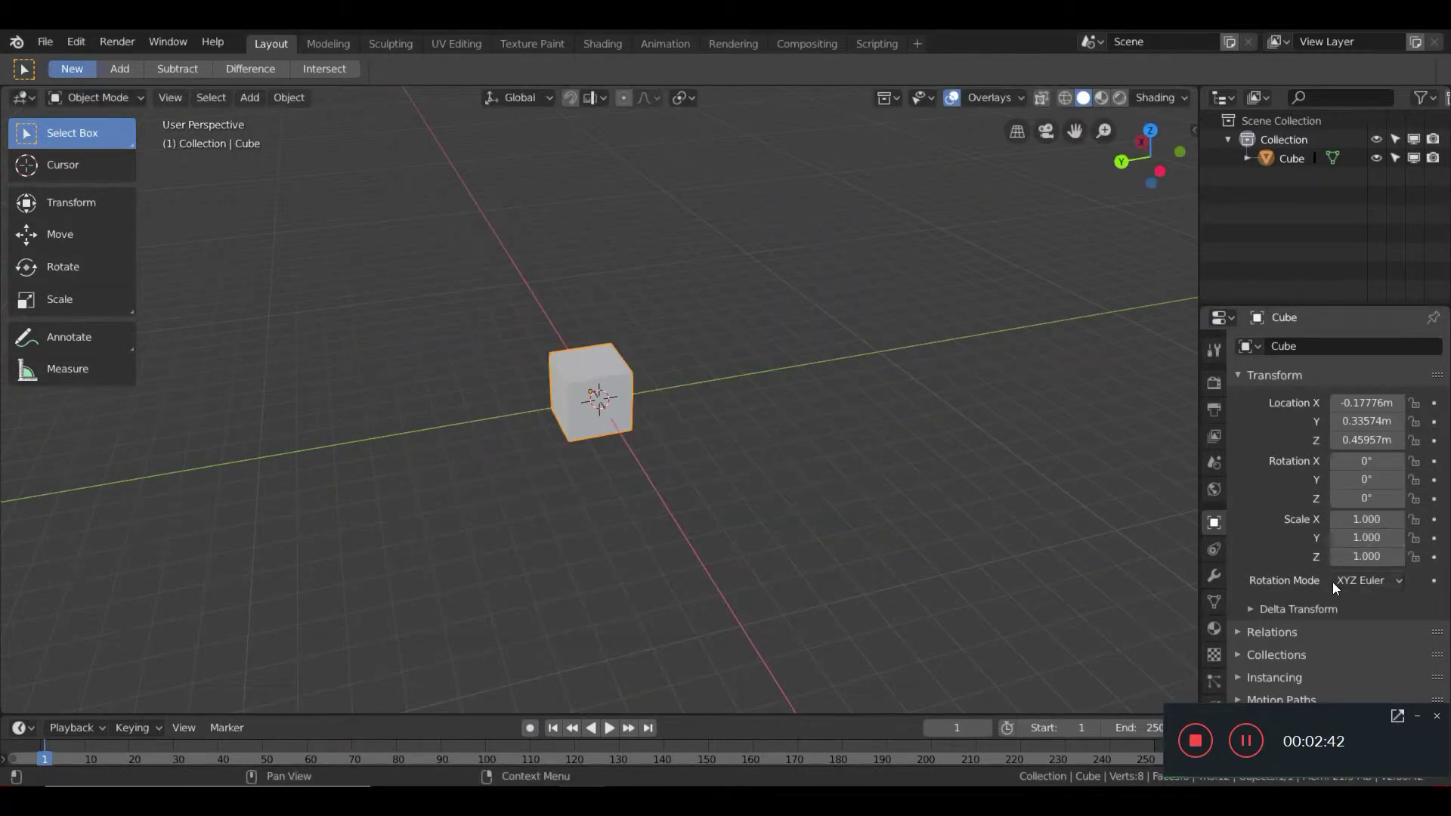
Step: Set the cube's X scale to 2 and deselect the cube
{"action": "left_click", "coordinate": [1360, 516]}
{"action": "type", "text": "2"}
{"action": "key", "text": "Return"}
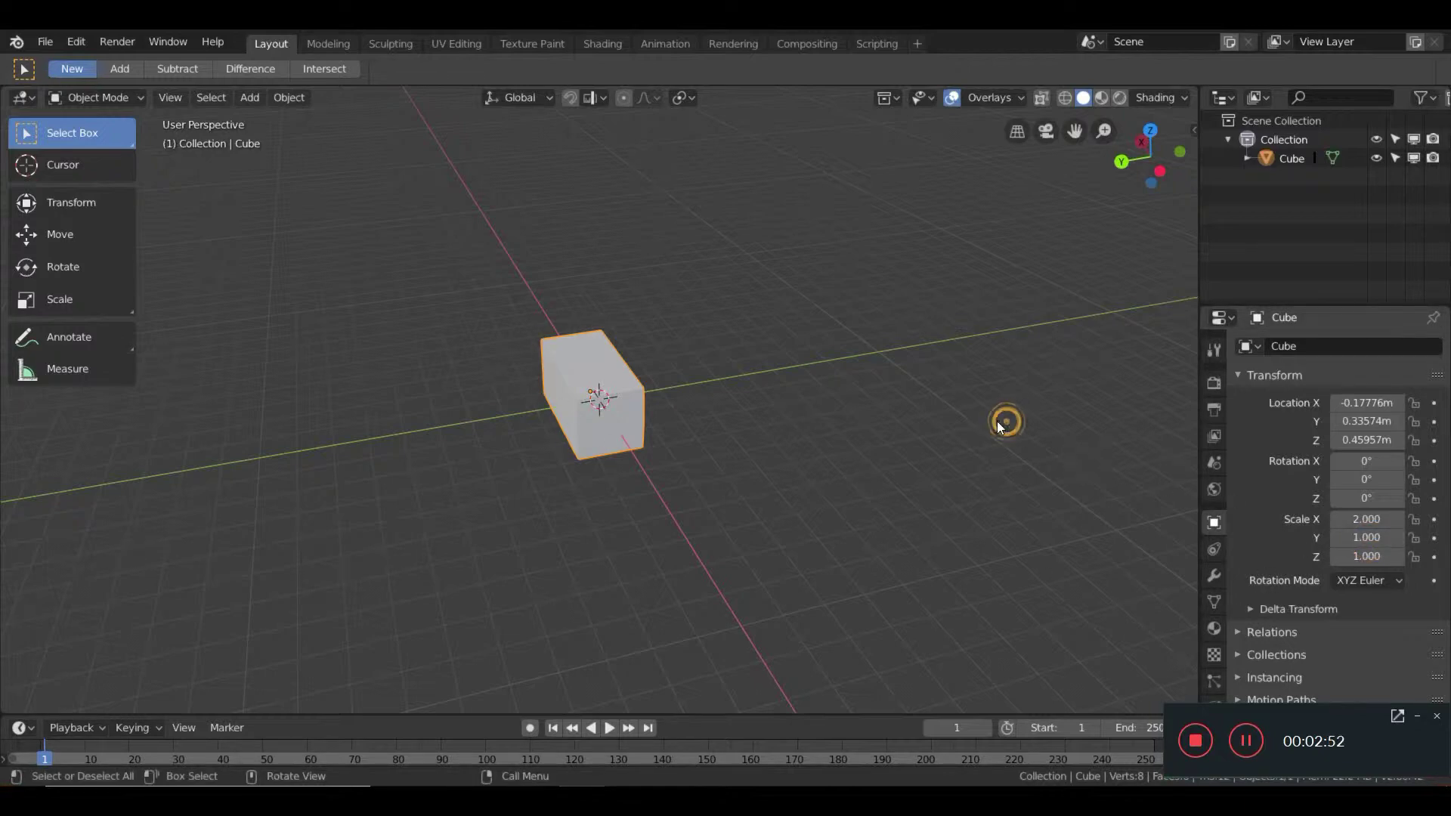
{"action": "left_click", "coordinate": [999, 427]}
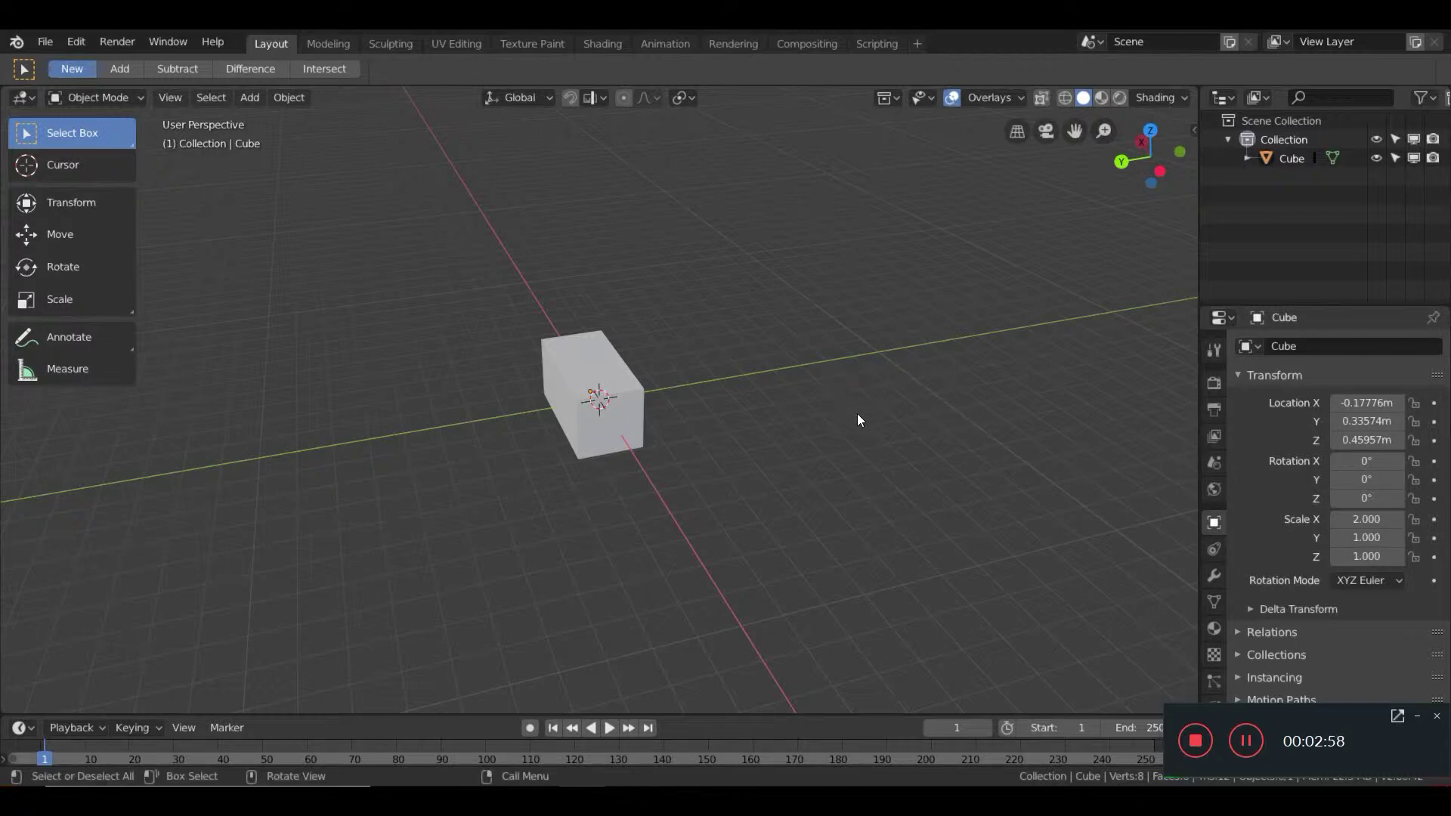
Step: Reset the cube's X scale to 1
{"action": "left_click", "coordinate": [1380, 519]}
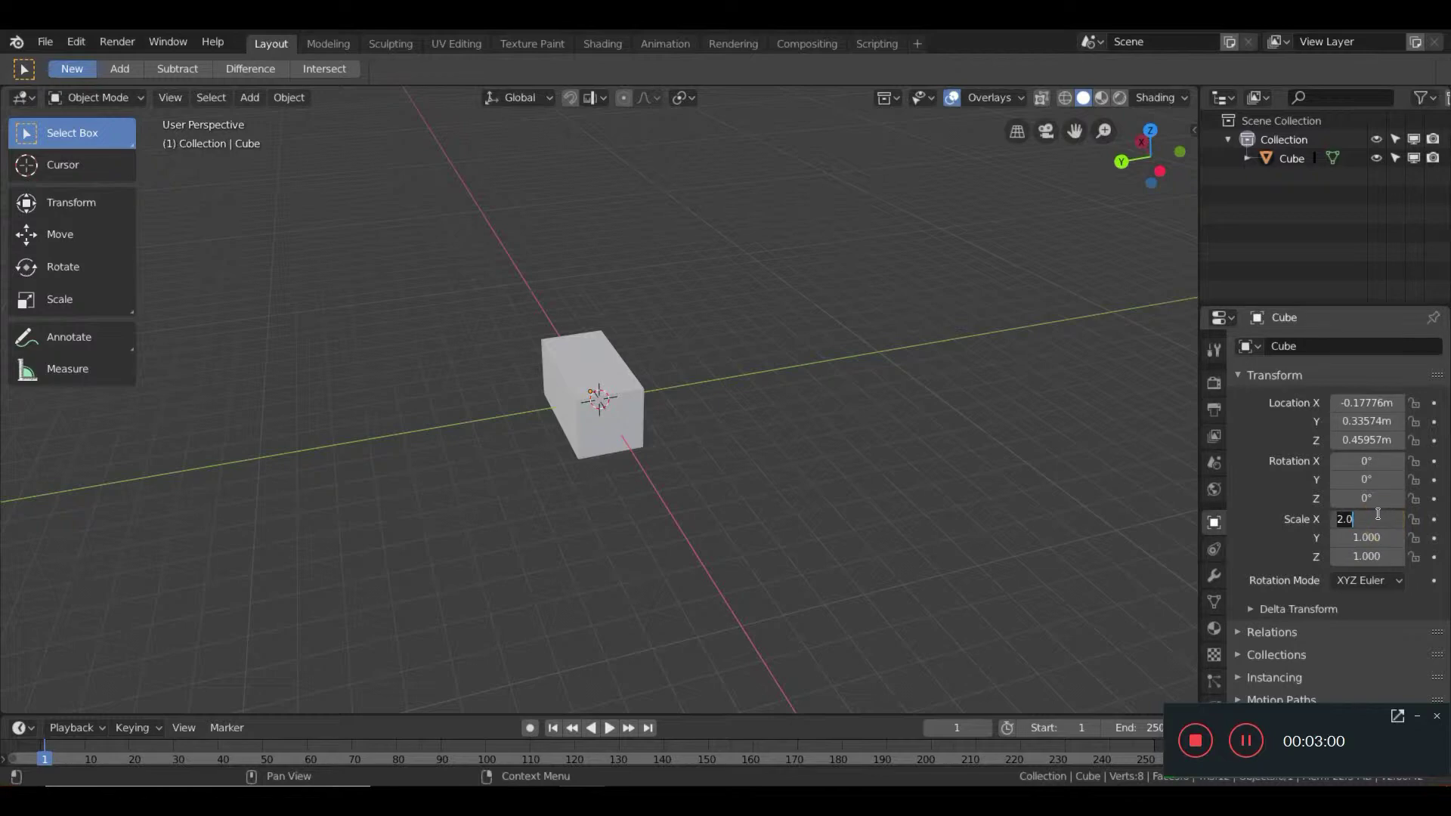
{"action": "type", "text": "1"}
{"action": "key", "text": "Return"}
Step: Set the cube's X, Y and Z location to 0 m and deselect the cube
{"action": "left_click", "coordinate": [1368, 406]}
{"action": "type", "text": "0"}
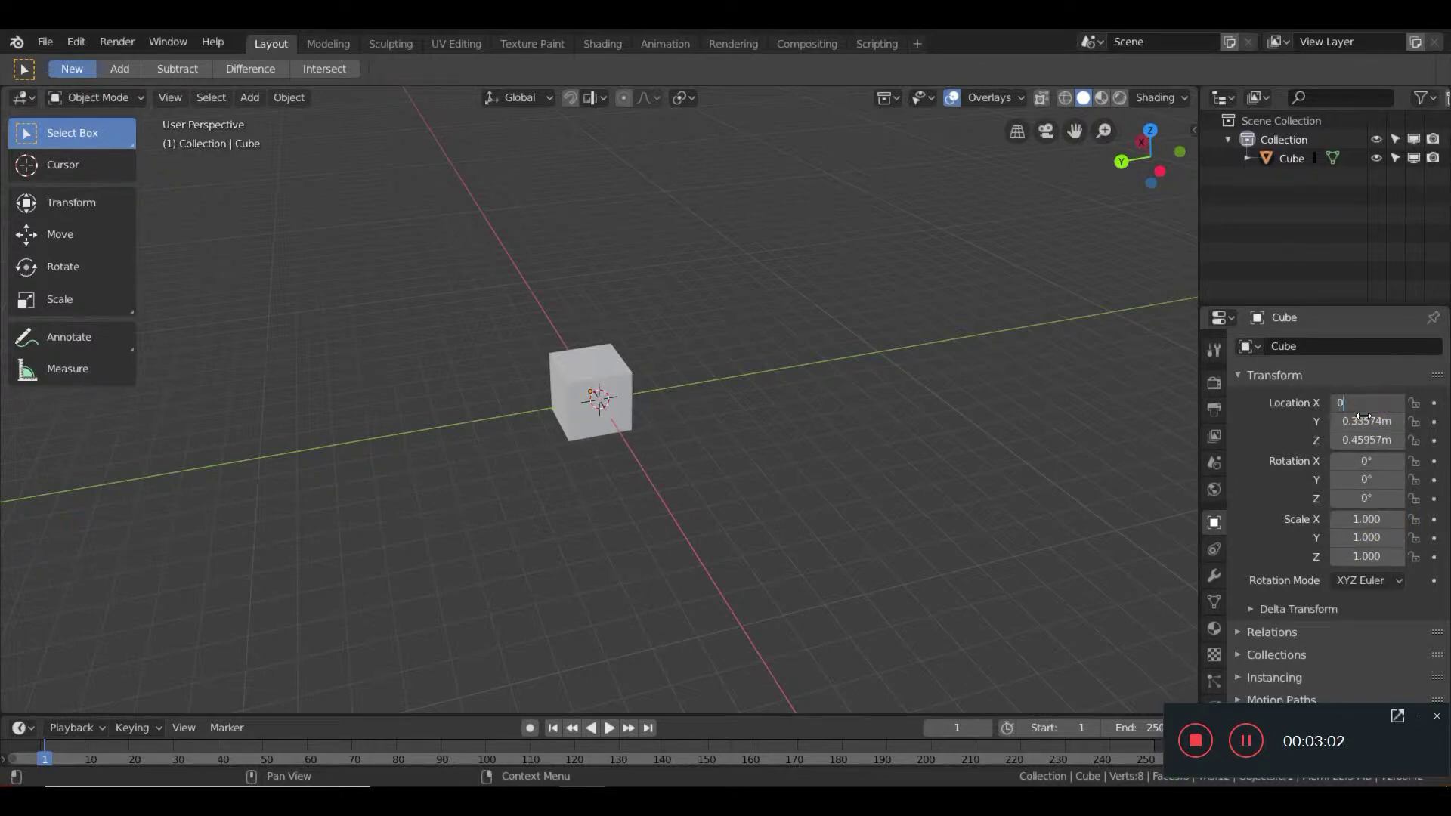
{"action": "key", "text": "Return"}
{"action": "left_click", "coordinate": [1363, 422]}
{"action": "type", "text": "0"}
{"action": "key", "text": "Return"}
{"action": "left_click", "coordinate": [1359, 436]}
{"action": "type", "text": "0"}
{"action": "key", "text": "Return"}
{"action": "left_click", "coordinate": [986, 452]}
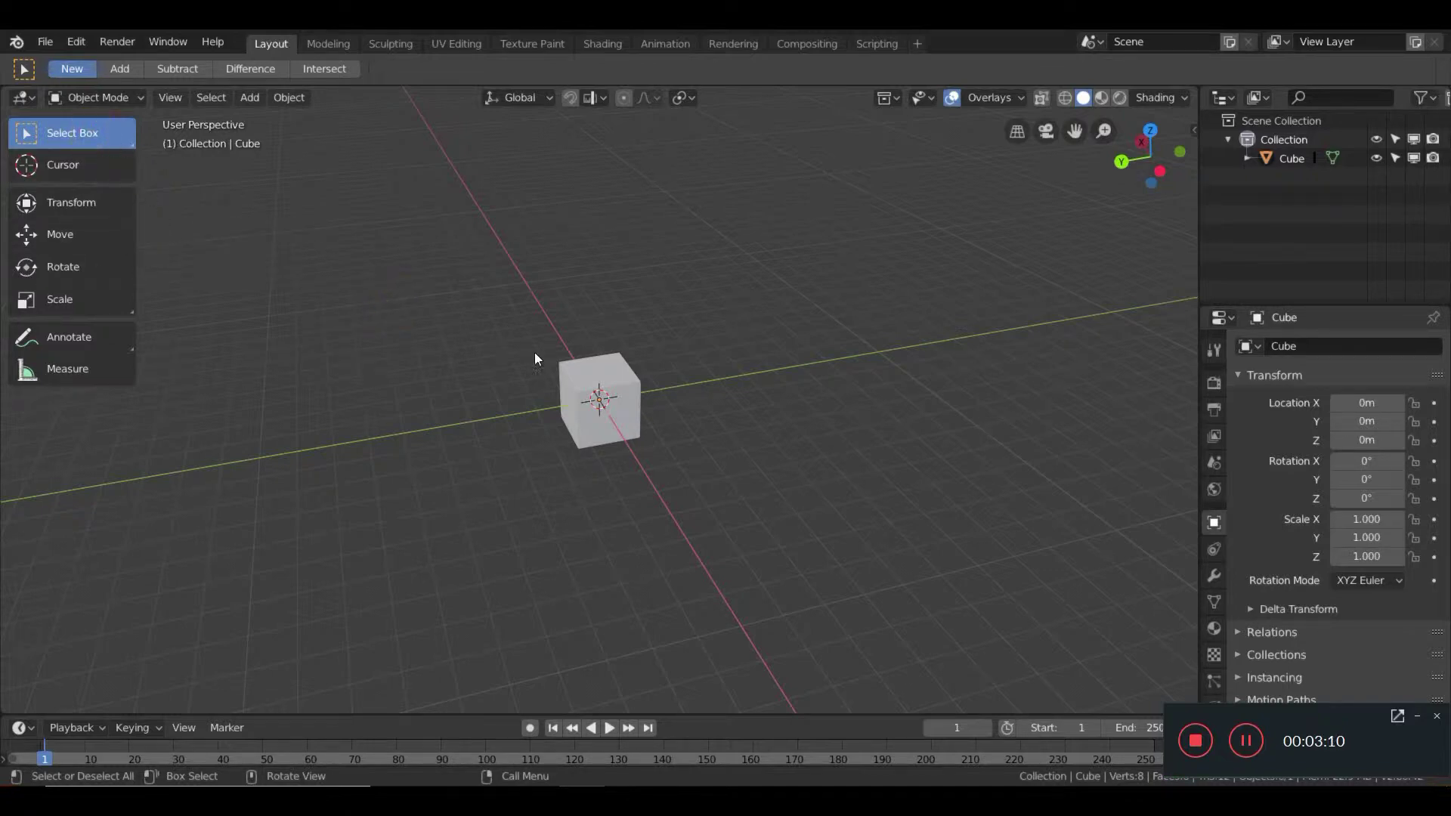
Step: Try moving the cube freely and constrained to the X, Y and Z axes in turn, and cancel the move
{"action": "left_click", "coordinate": [583, 382]}
{"action": "key", "text": "g"}
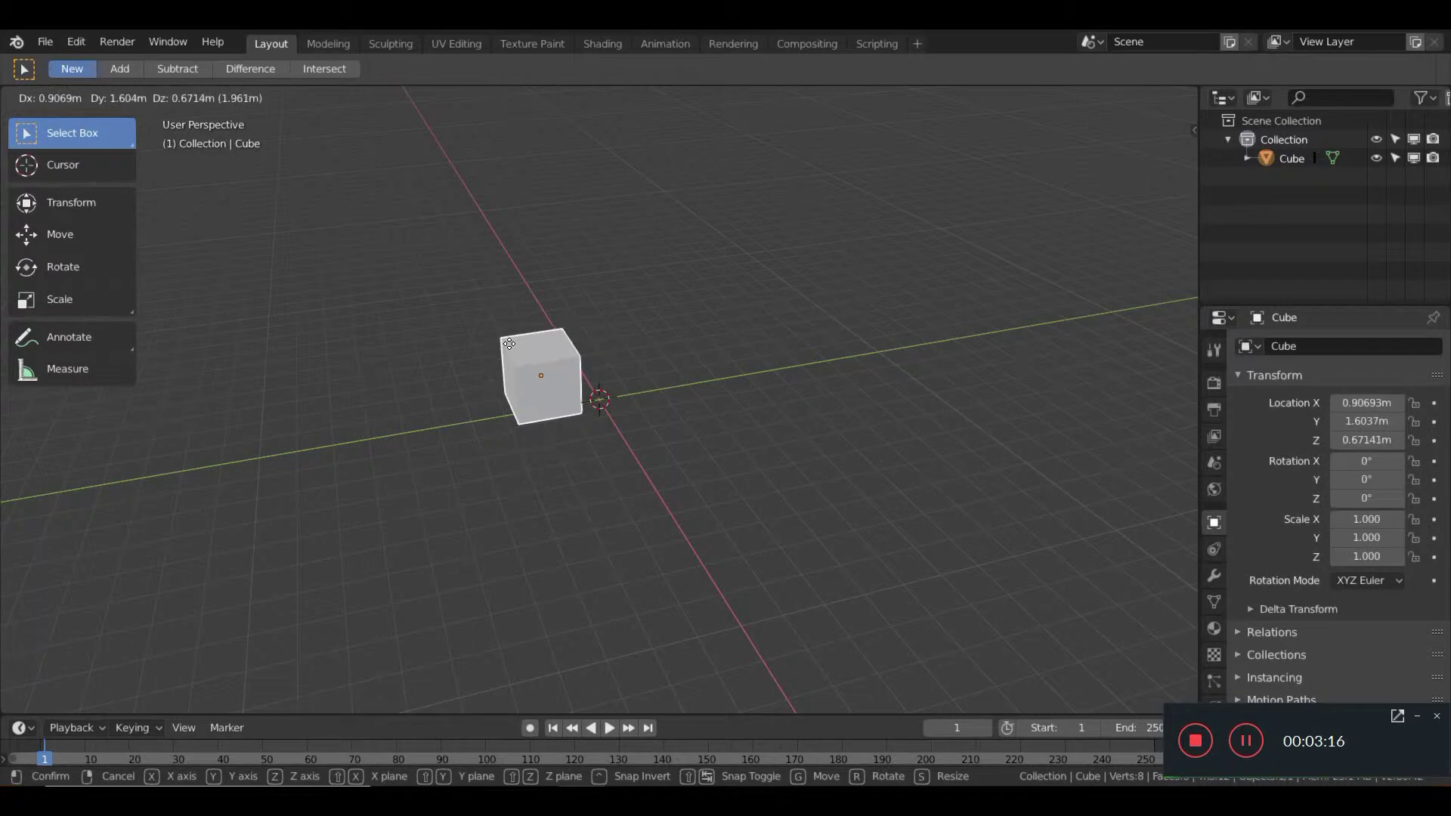
{"action": "key", "text": "x"}
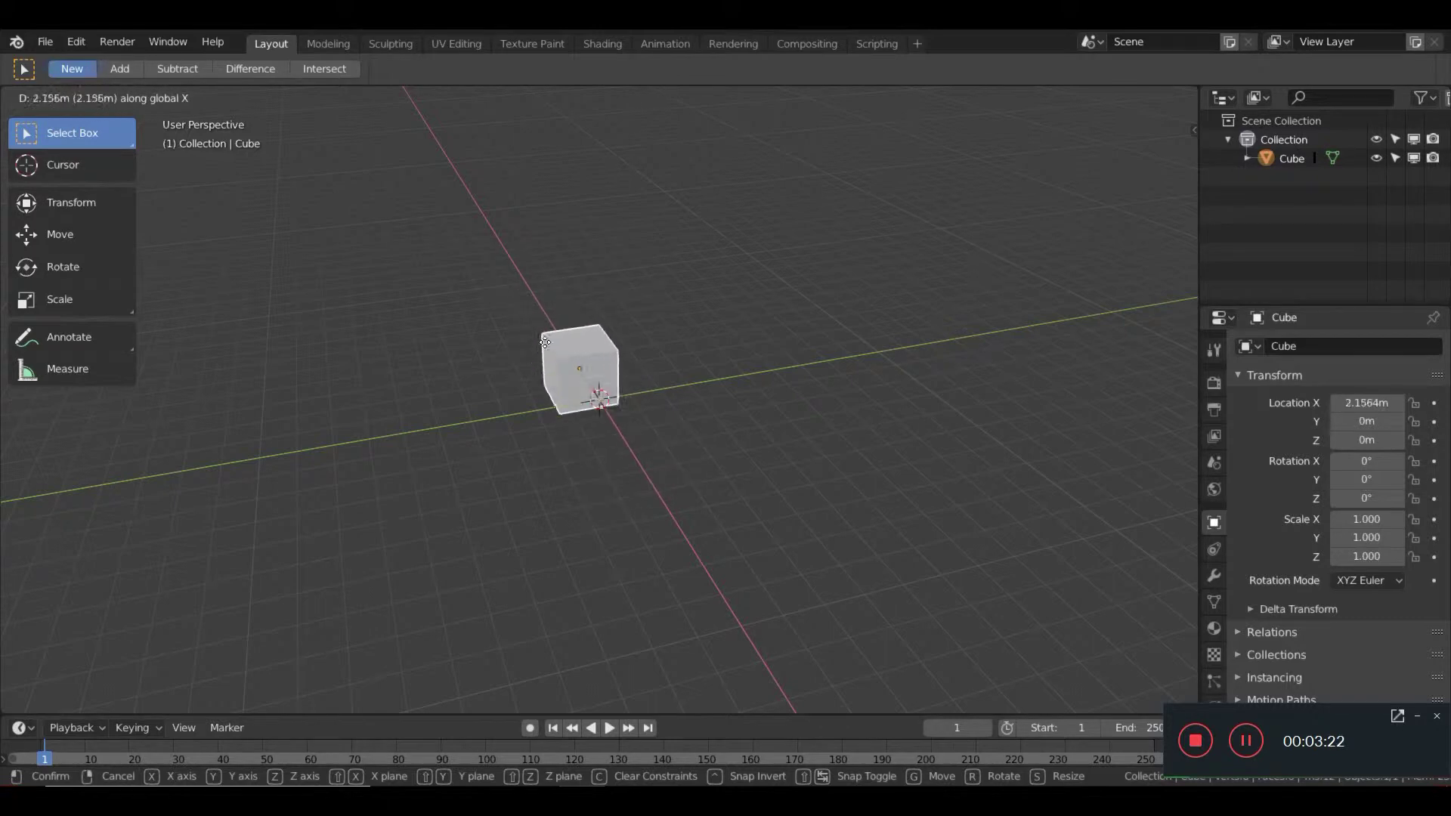
{"action": "key", "text": "y"}
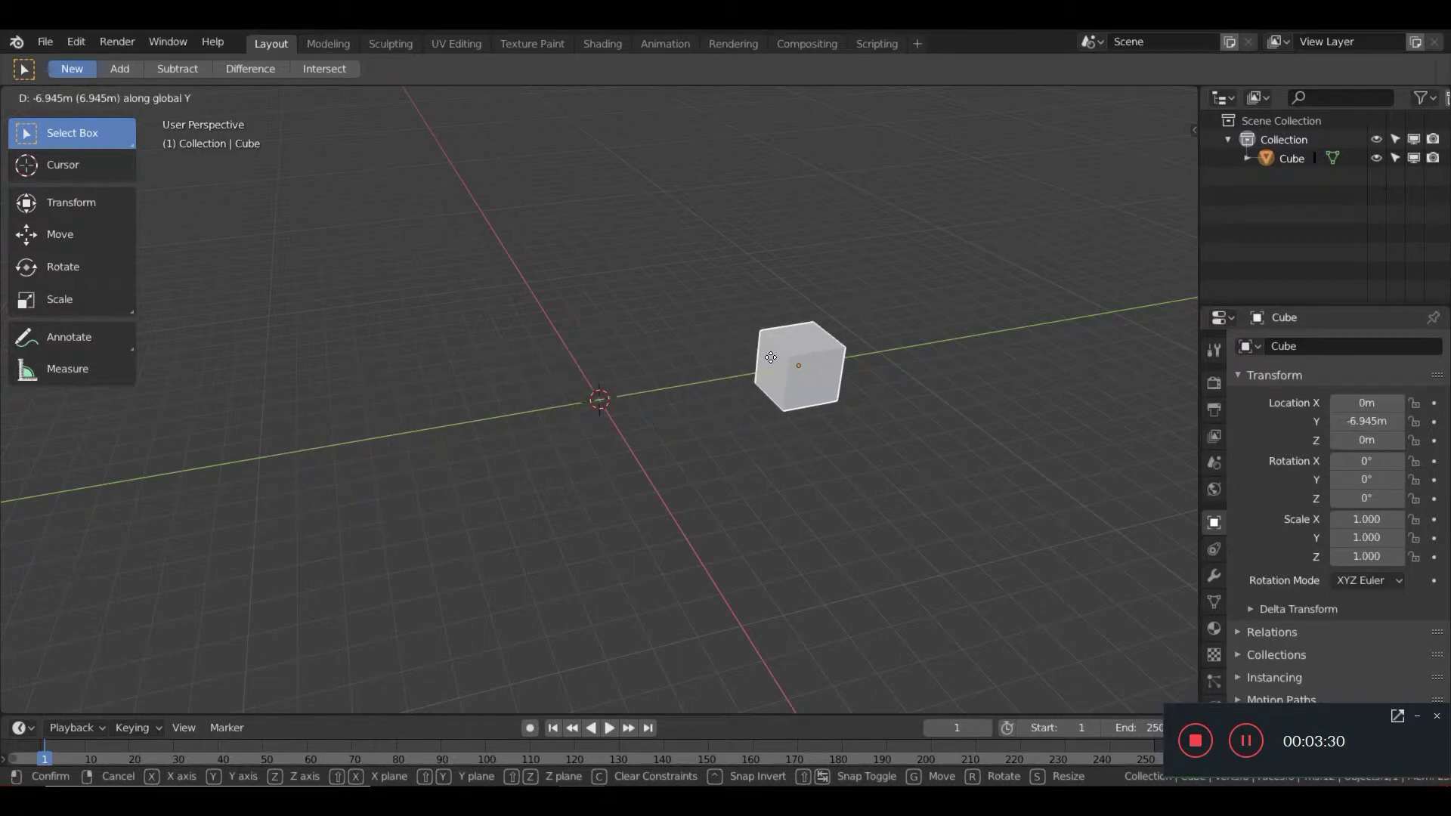
{"action": "key", "text": "z"}
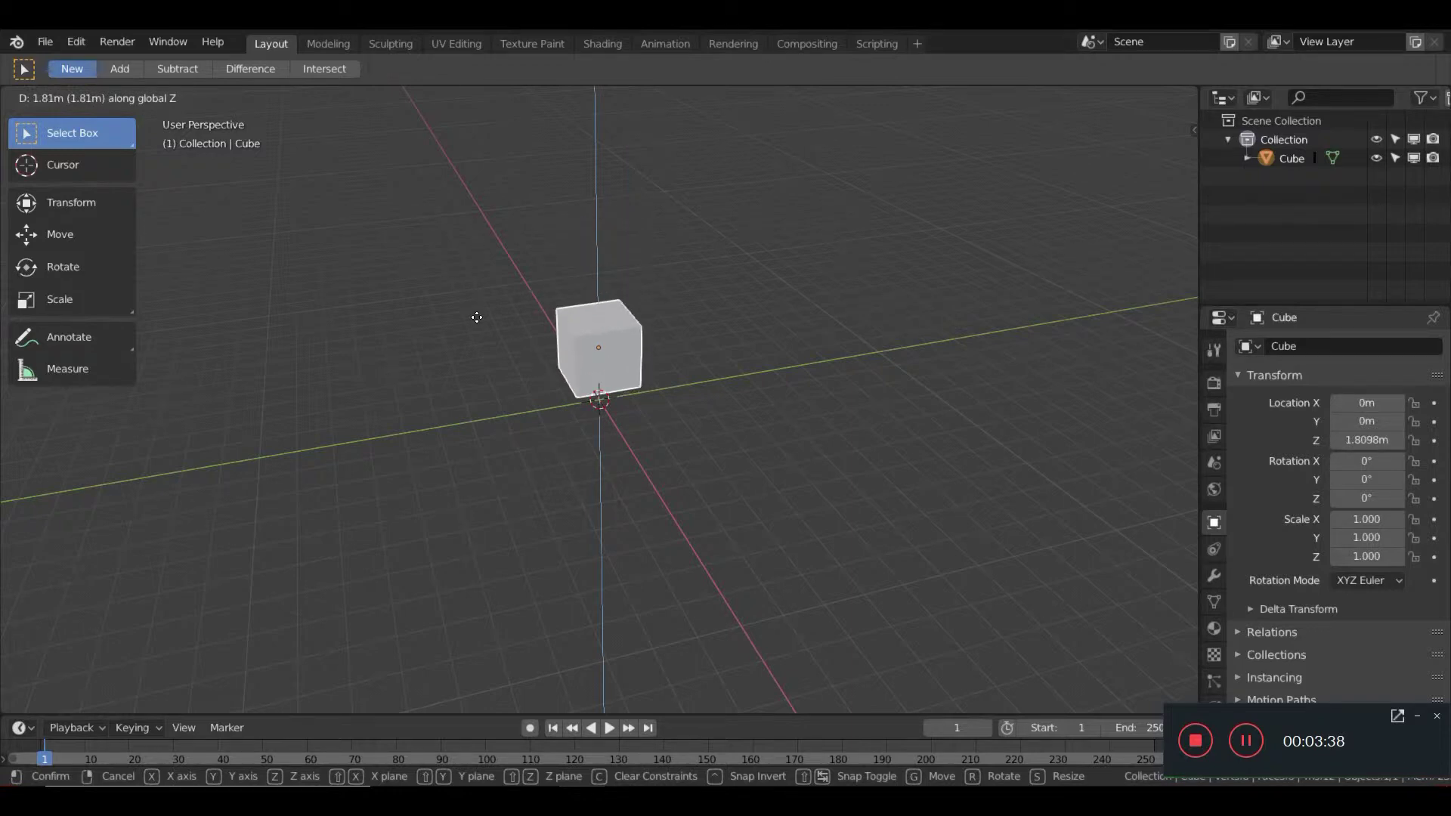
{"action": "right_click", "coordinate": [477, 318]}
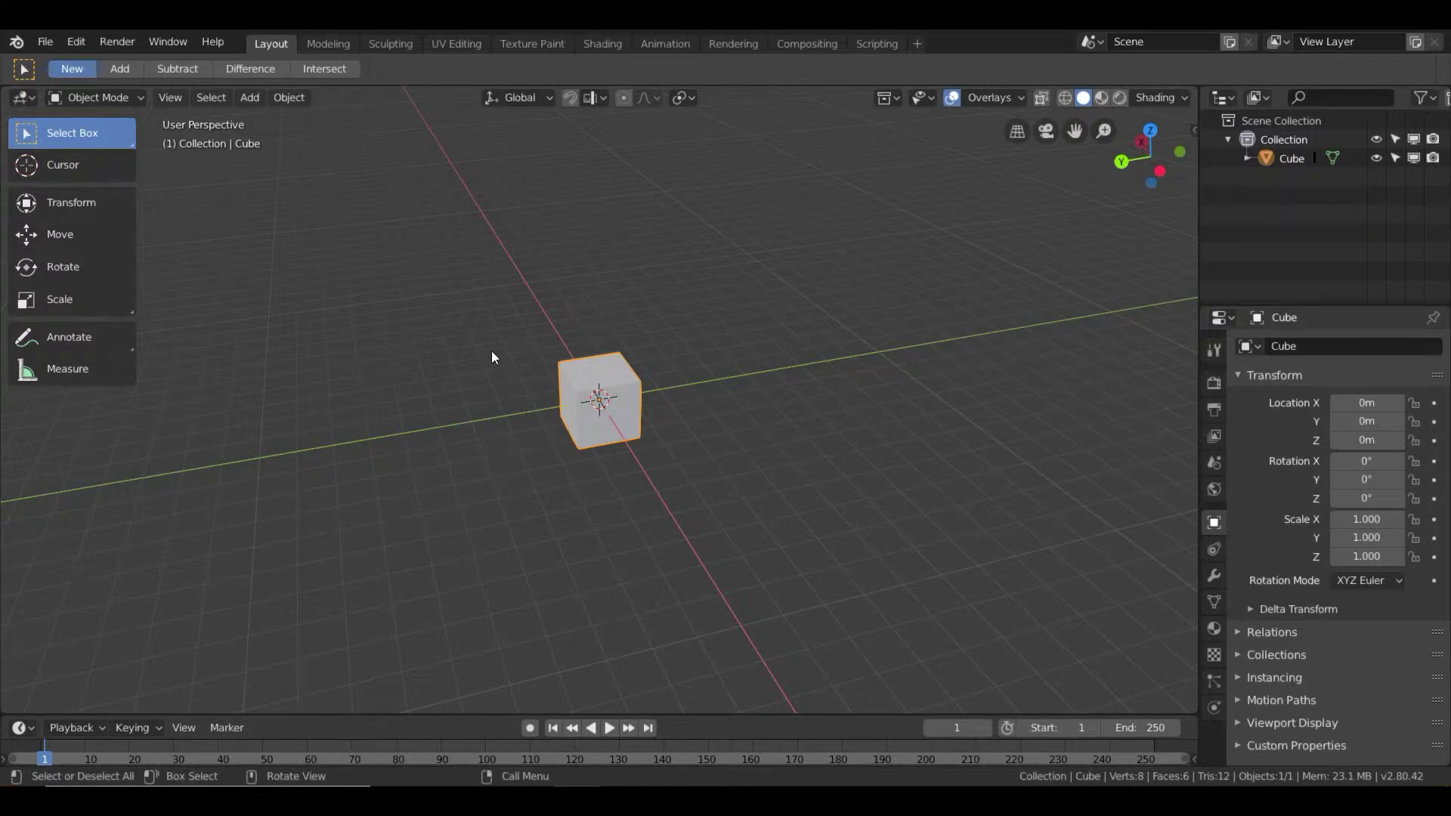
Step: Try moving the reselected cube in the XY plane with the Z axis locked, and cancel the move
{"action": "left_click", "coordinate": [599, 316]}
{"action": "left_click", "coordinate": [610, 356]}
{"action": "key", "text": "g"}
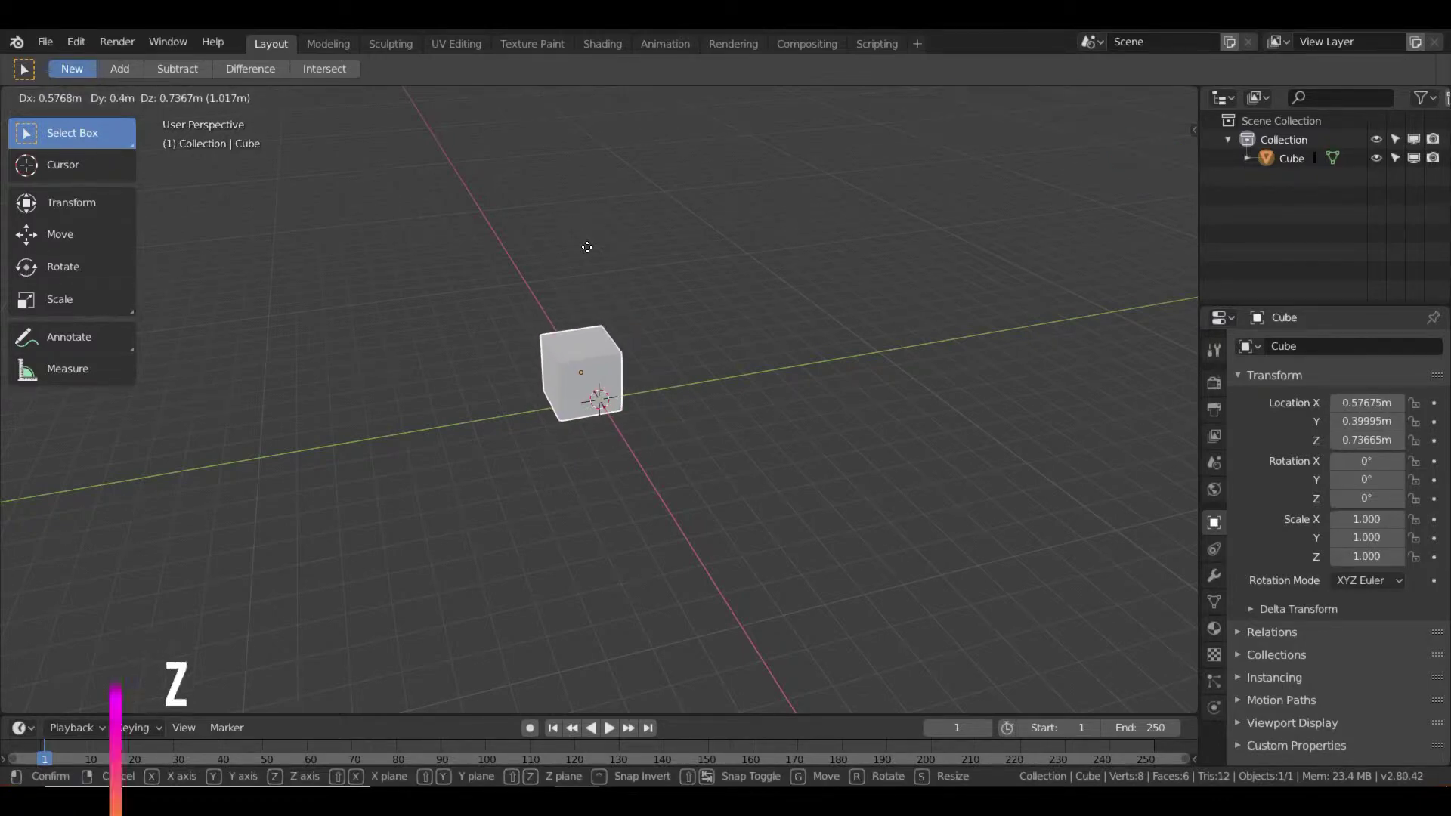
{"action": "key", "text": "shift+z"}
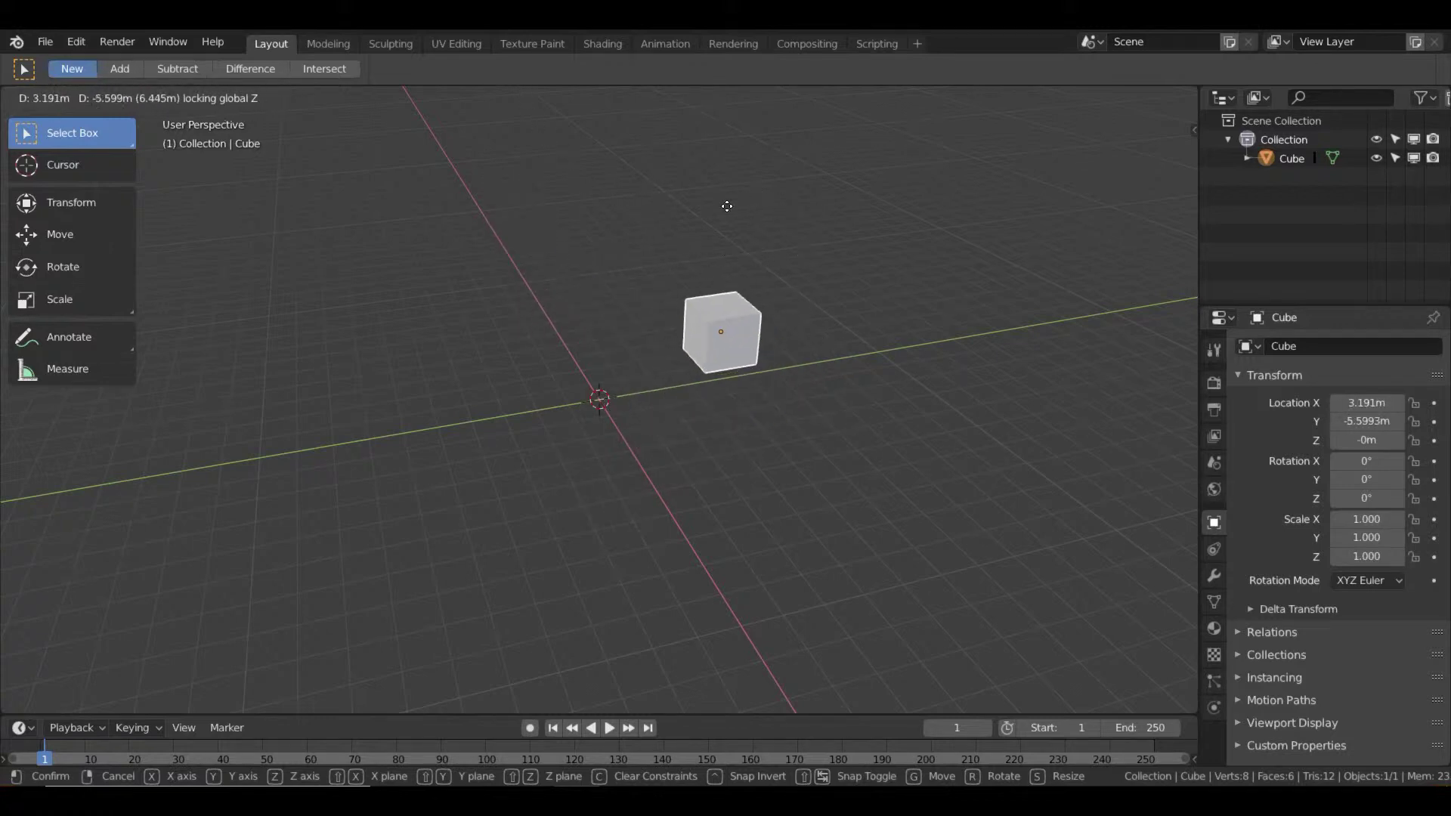
{"action": "key", "text": "Escape"}
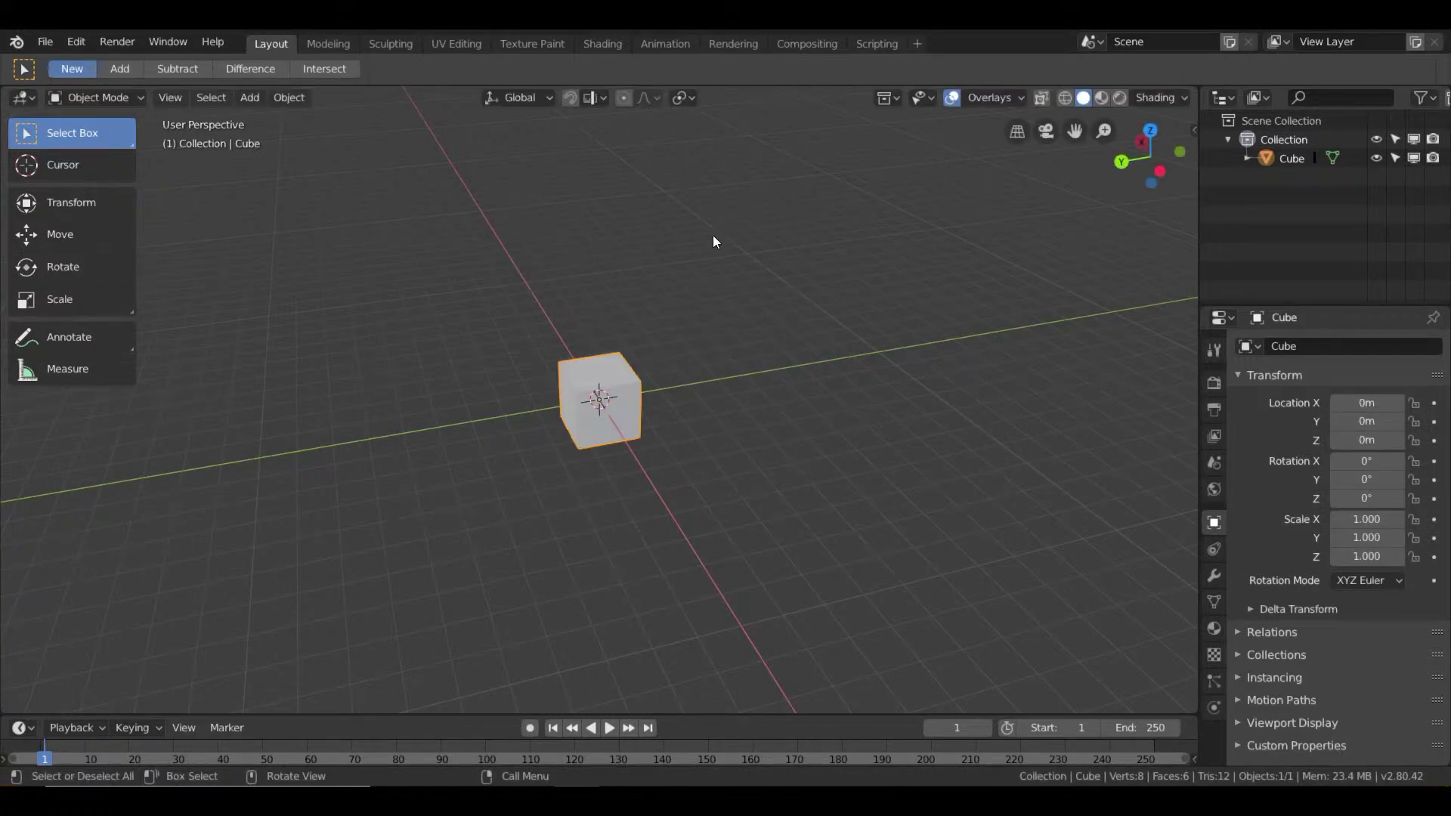
Step: Try moving the cube along Z and with the X axis locked, cancel the move and reselect the cube
{"action": "key", "text": "g"}
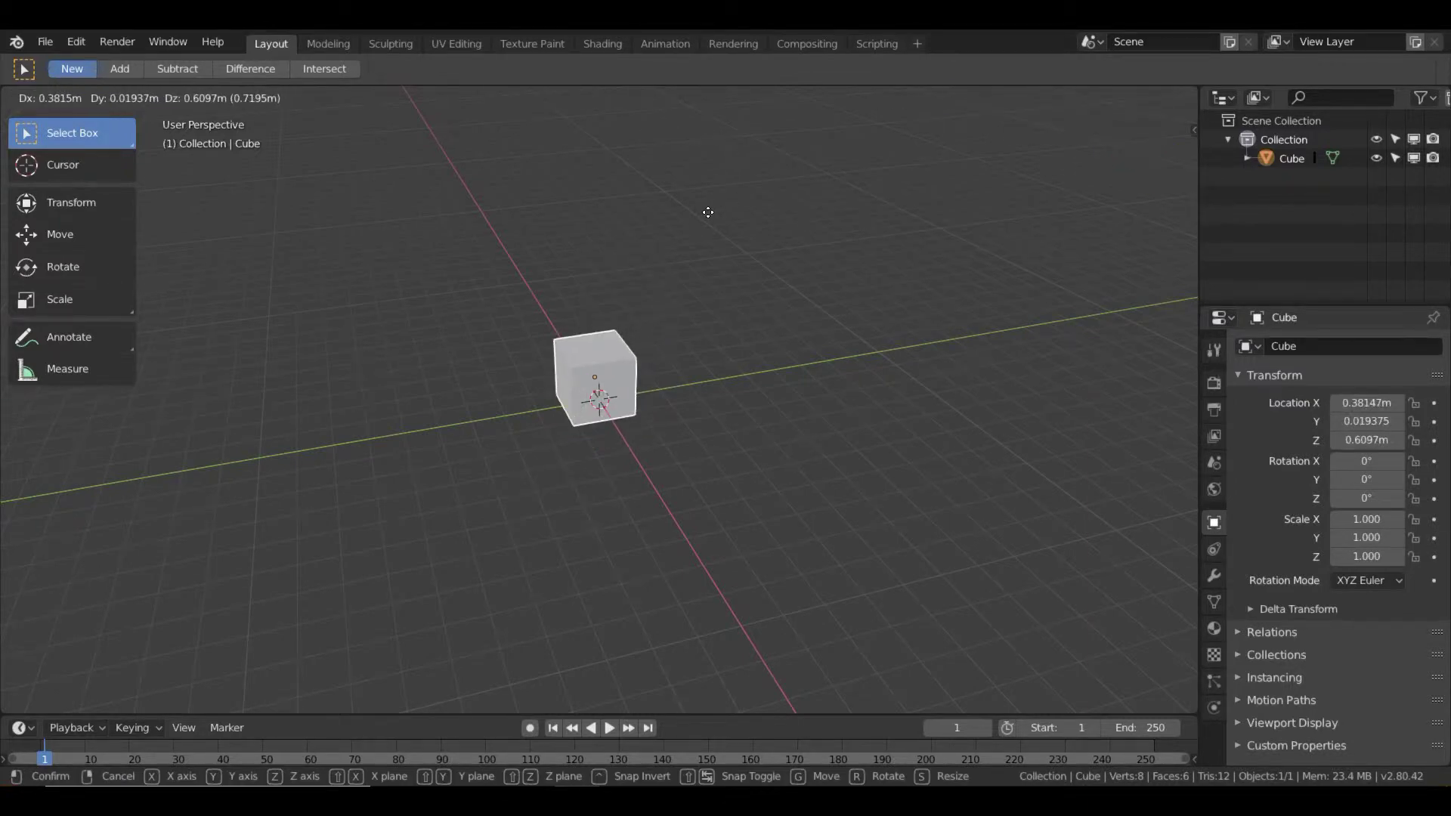
{"action": "key", "text": "z"}
{"action": "key", "text": "shift+x"}
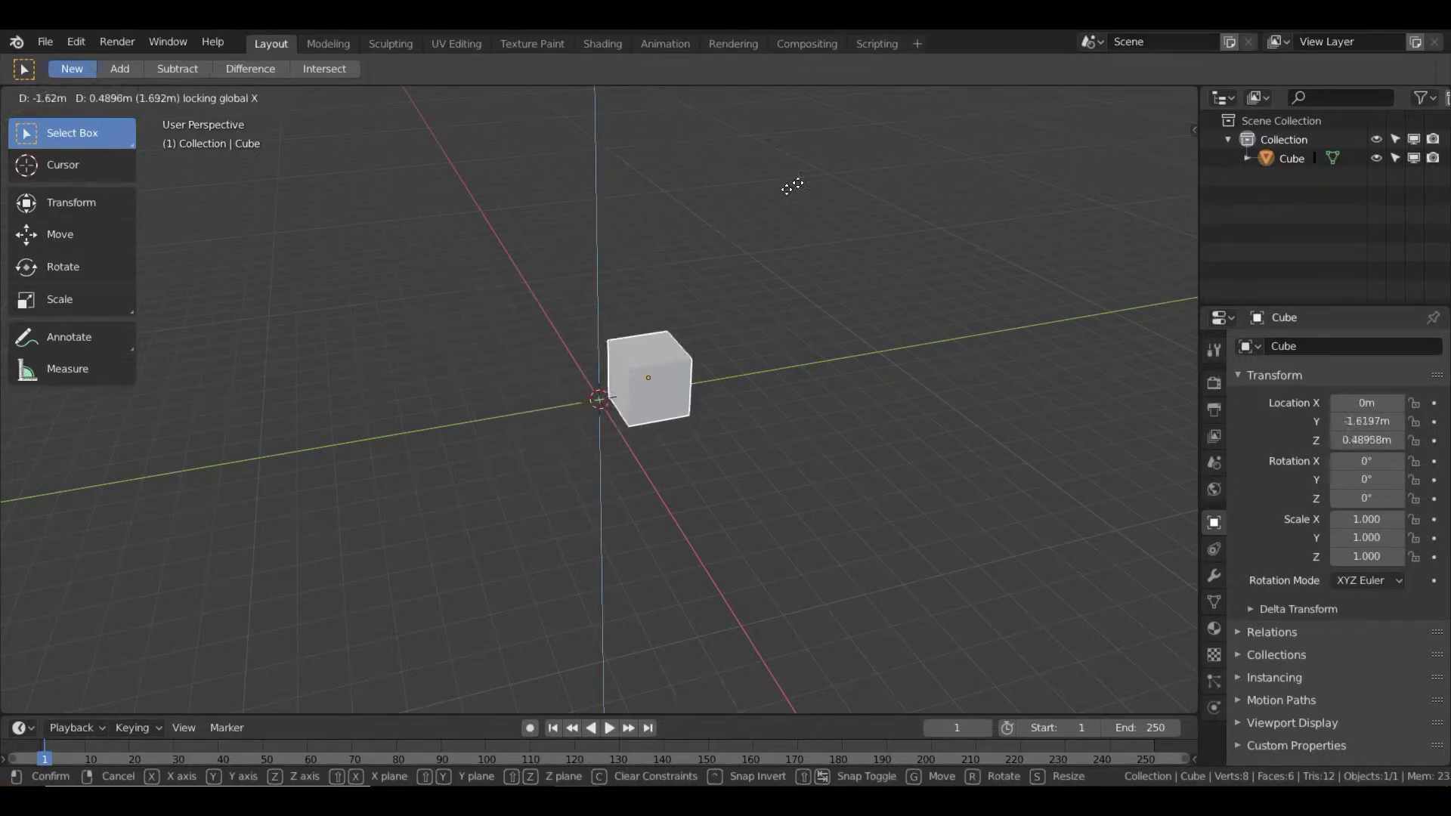
{"action": "right_click", "coordinate": [532, 388]}
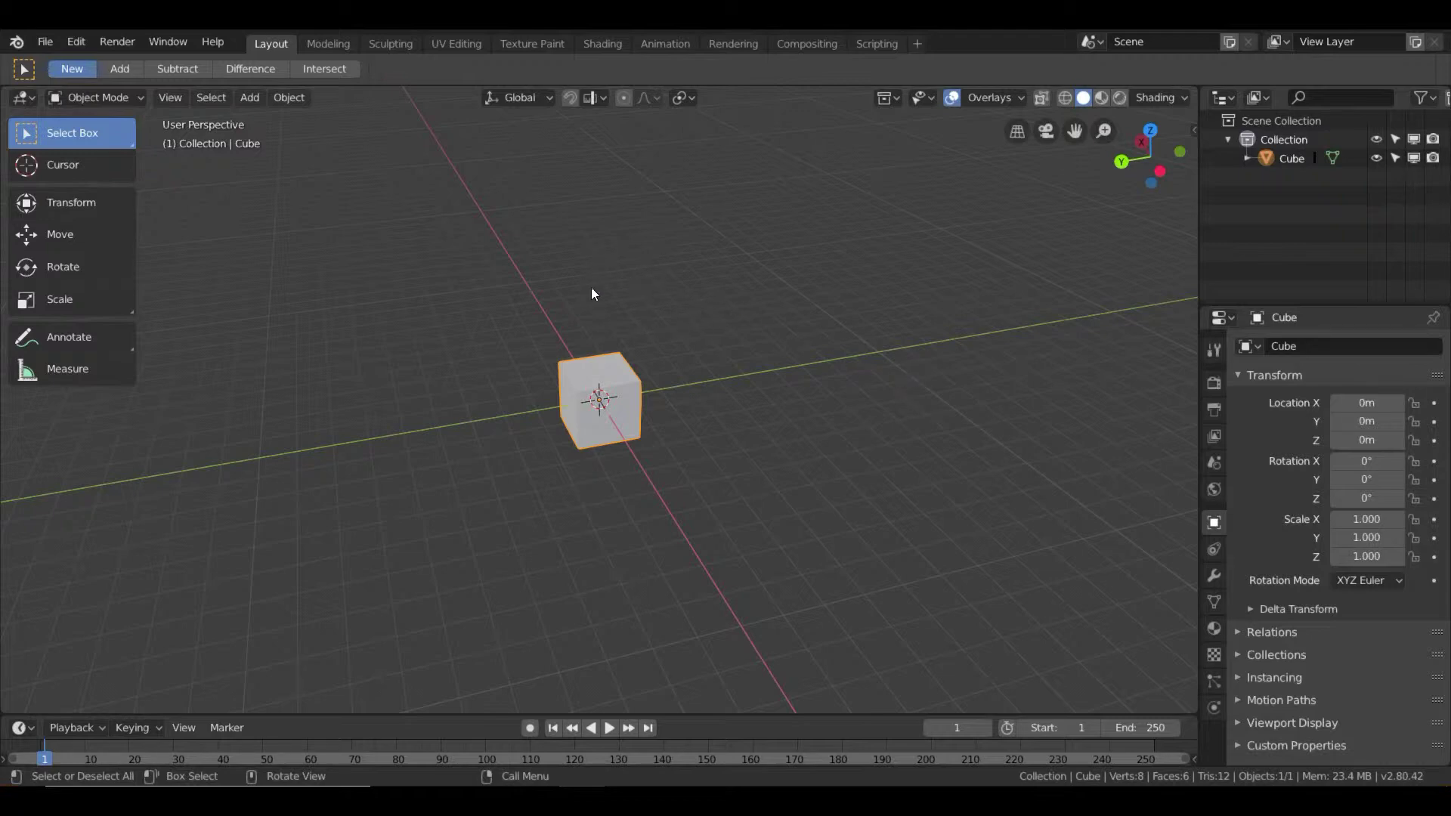
{"action": "left_click", "coordinate": [656, 325]}
{"action": "left_click", "coordinate": [629, 367]}
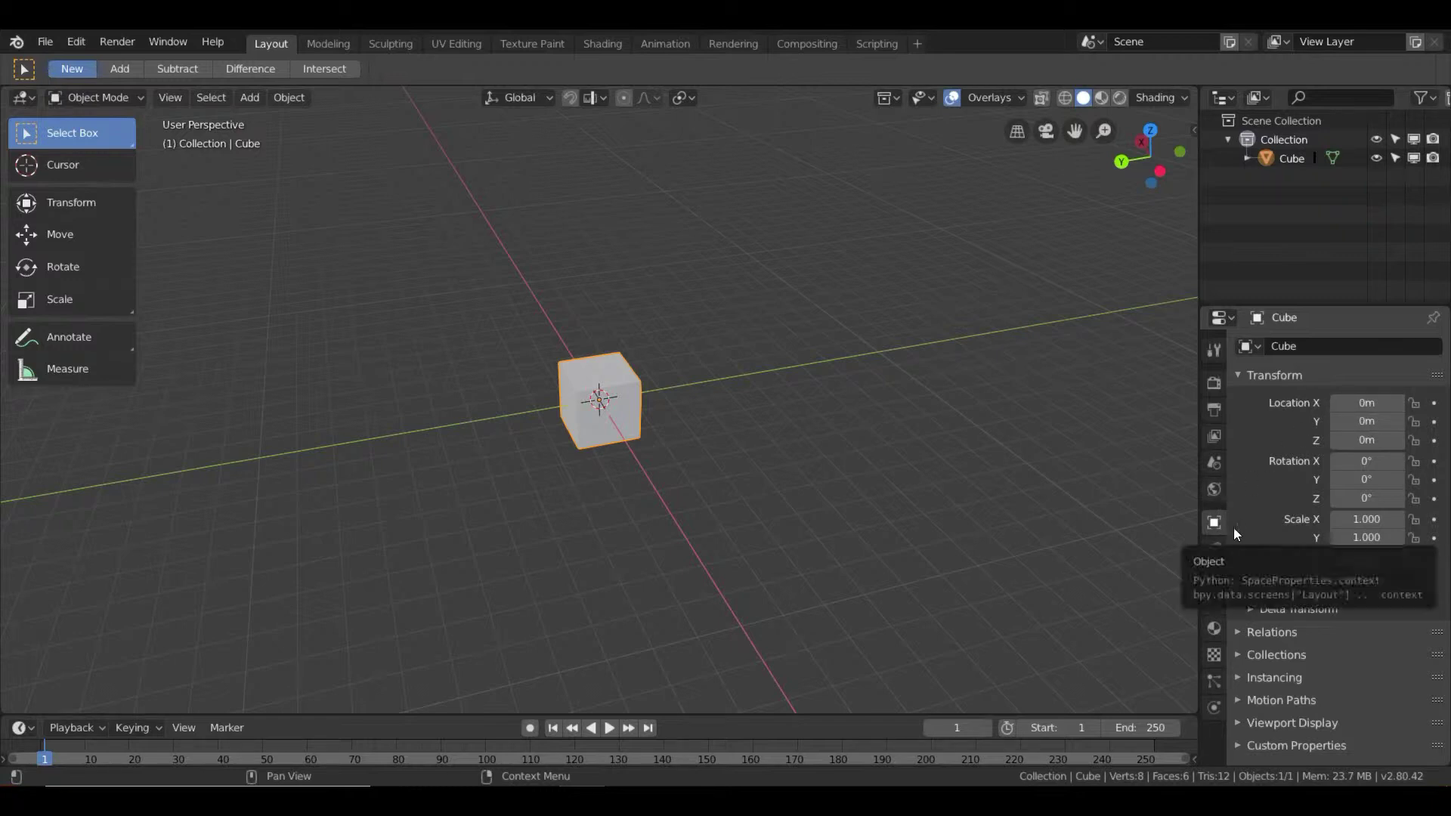
Step: Set the cube's X and Y location to 5 m each
{"action": "left_click", "coordinate": [1372, 402]}
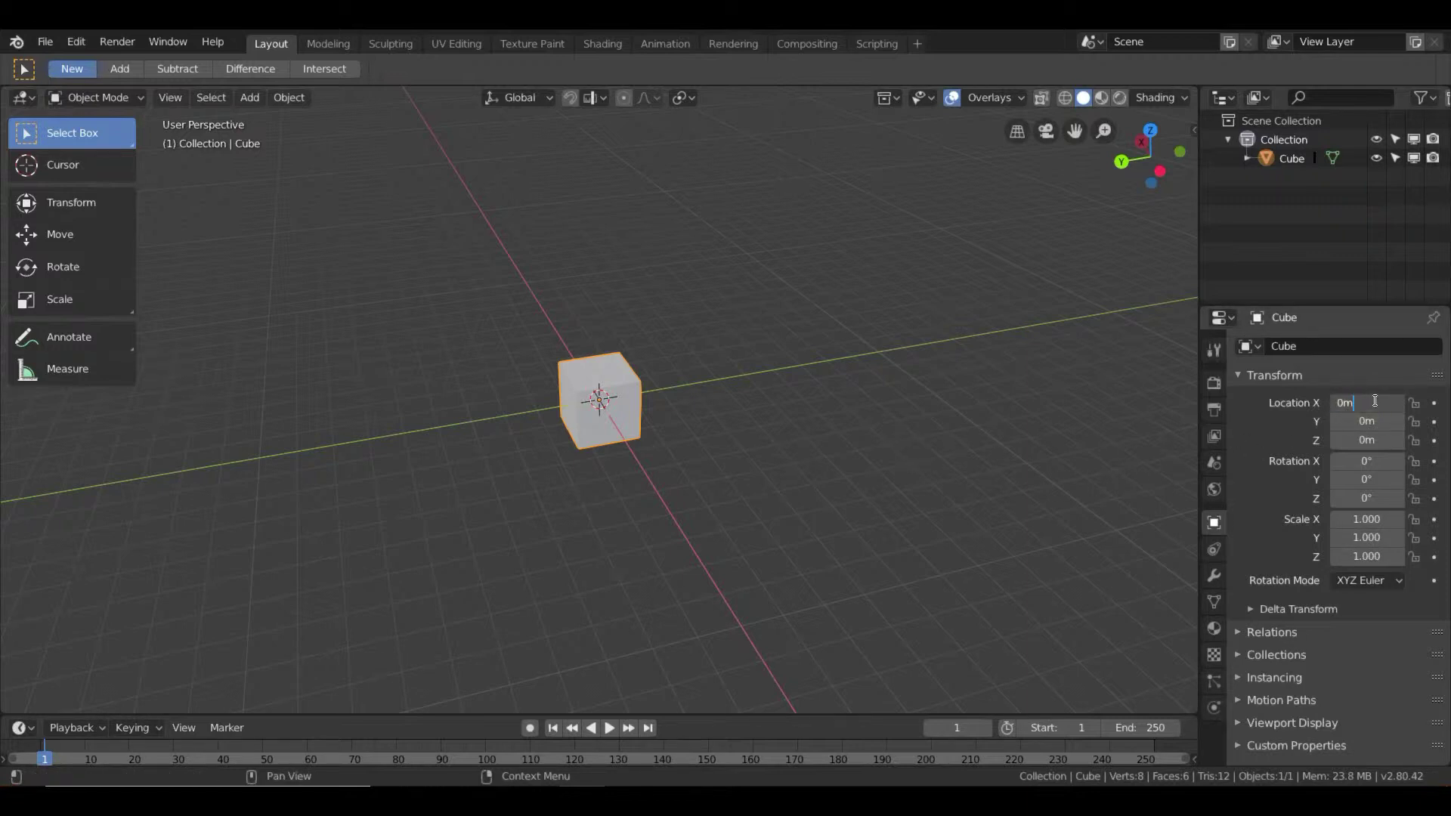
{"action": "type", "text": "5"}
{"action": "left_click_drag", "start_coordinate": [1376, 402], "coordinate": [1328, 401]}
{"action": "type", "text": "5"}
{"action": "key", "text": "Return"}
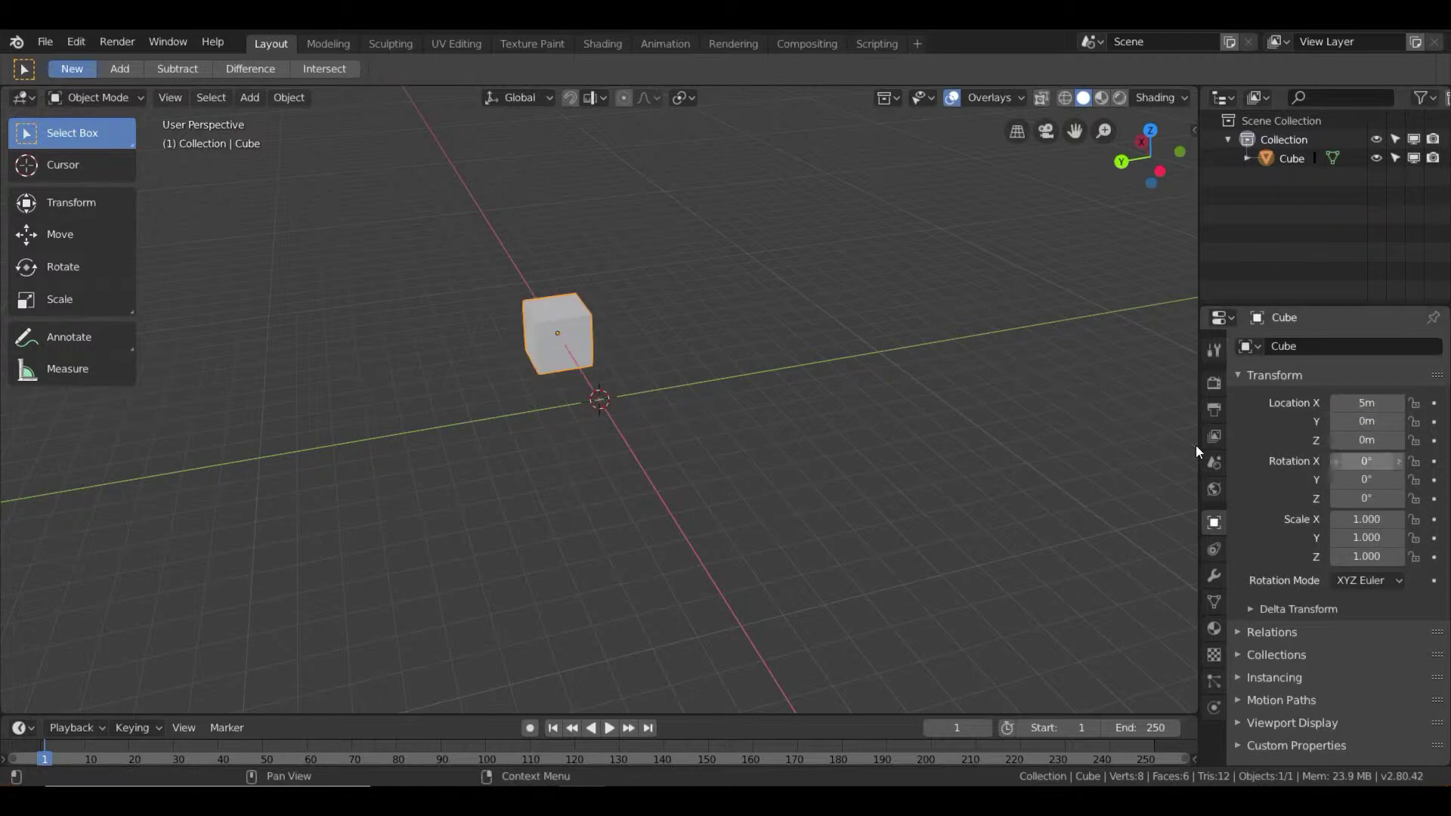
{"action": "left_click", "coordinate": [1374, 422]}
{"action": "left_click_drag", "start_coordinate": [1374, 422], "coordinate": [1328, 421]}
{"action": "key", "text": "Right"}
{"action": "type", "text": "55"}
{"action": "key", "text": "Return"}
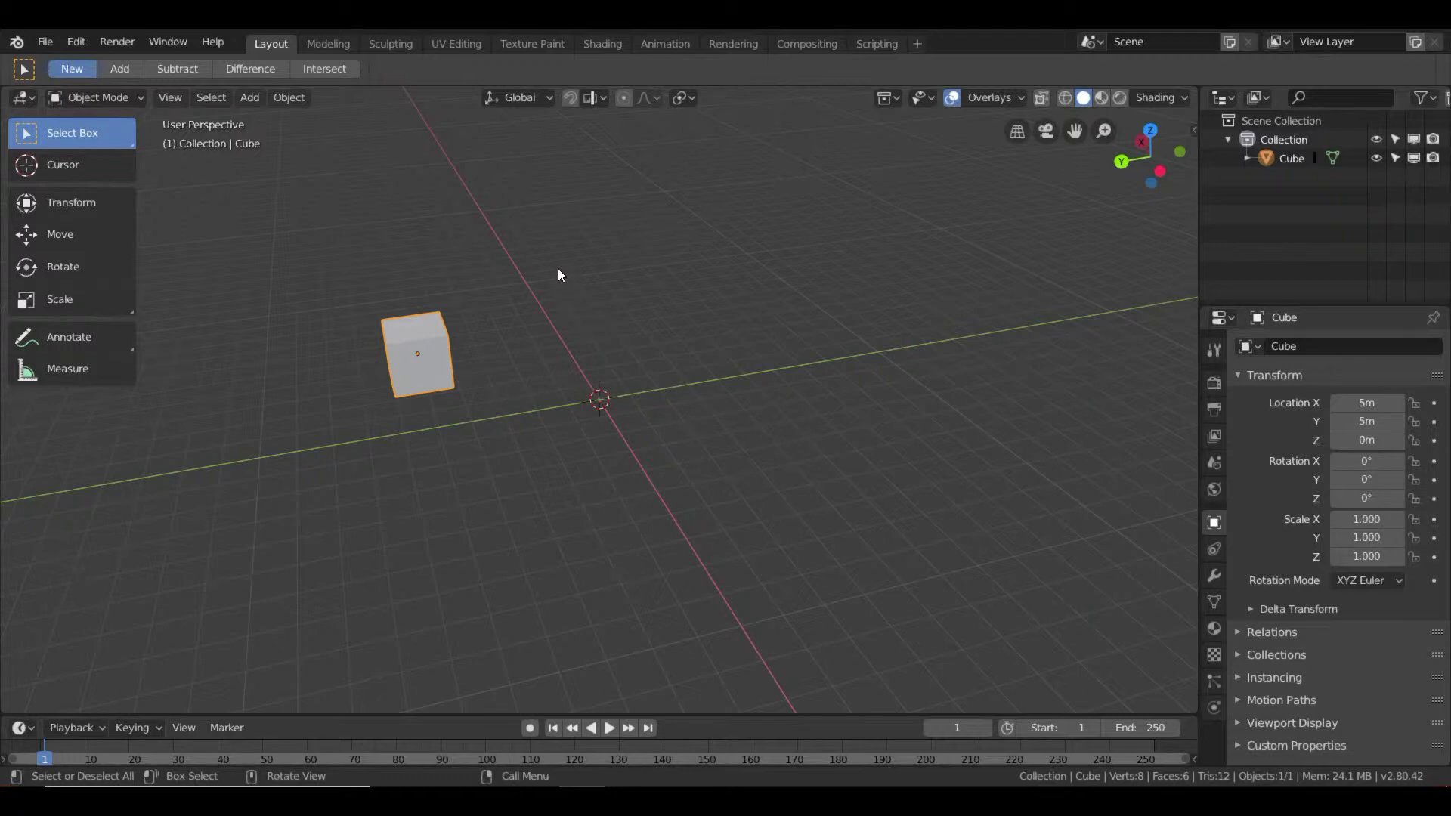
Step: Set the cube's X and Y location back to 0 m
{"action": "left_click", "coordinate": [1370, 403]}
{"action": "type", "text": "0"}
{"action": "key", "text": "Return"}
{"action": "left_click", "coordinate": [1374, 422]}
{"action": "type", "text": "0"}
{"action": "key", "text": "Return"}
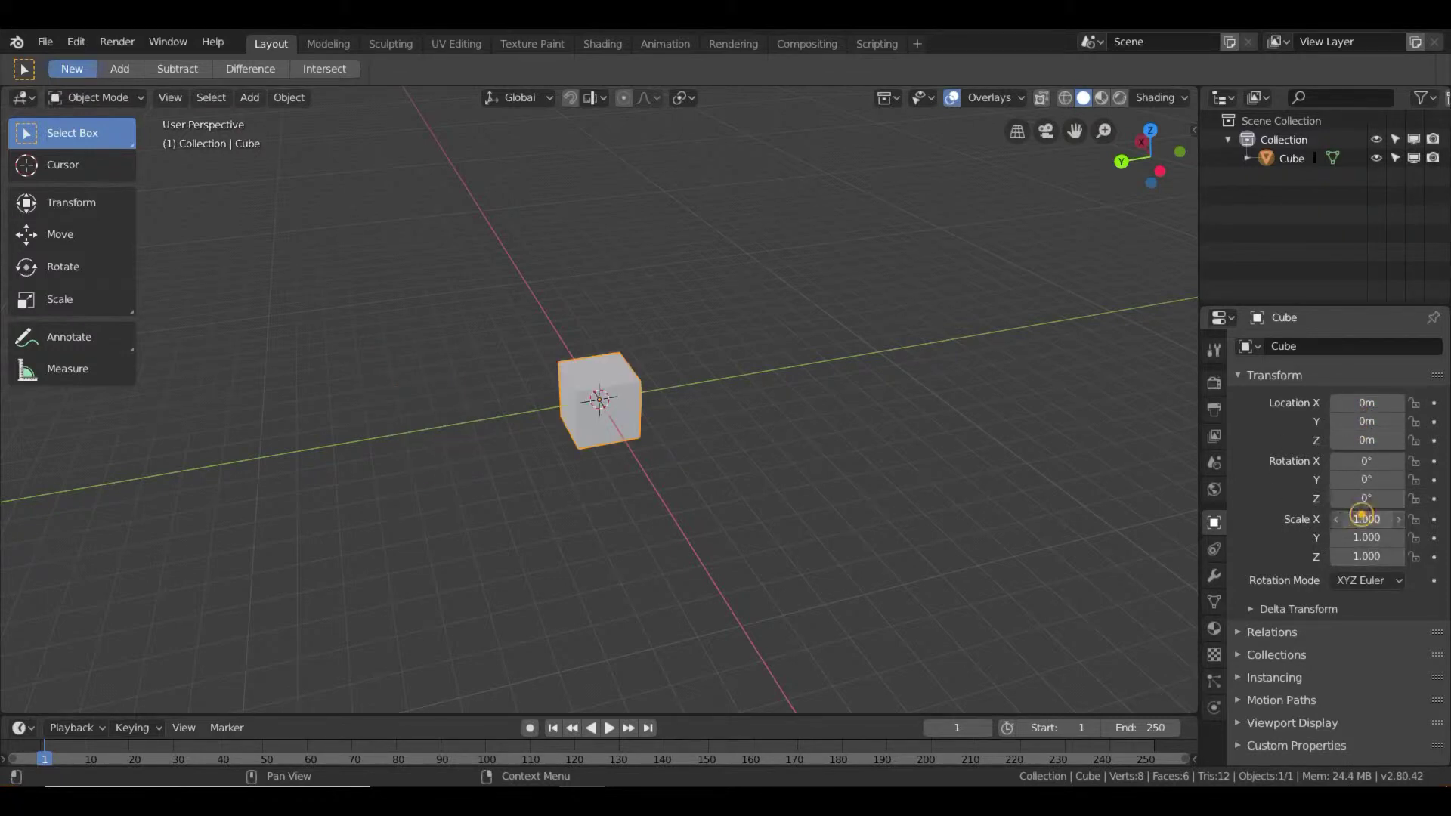
Step: Set the cube's X scale to 2
{"action": "left_click", "coordinate": [1354, 517]}
{"action": "left_click_drag", "start_coordinate": [1354, 517], "coordinate": [1305, 519]}
{"action": "type", "text": "1.02"}
{"action": "key", "text": "Return"}
{"action": "left_click", "coordinate": [1369, 519]}
{"action": "type", "text": "2"}
{"action": "key", "text": "Return"}
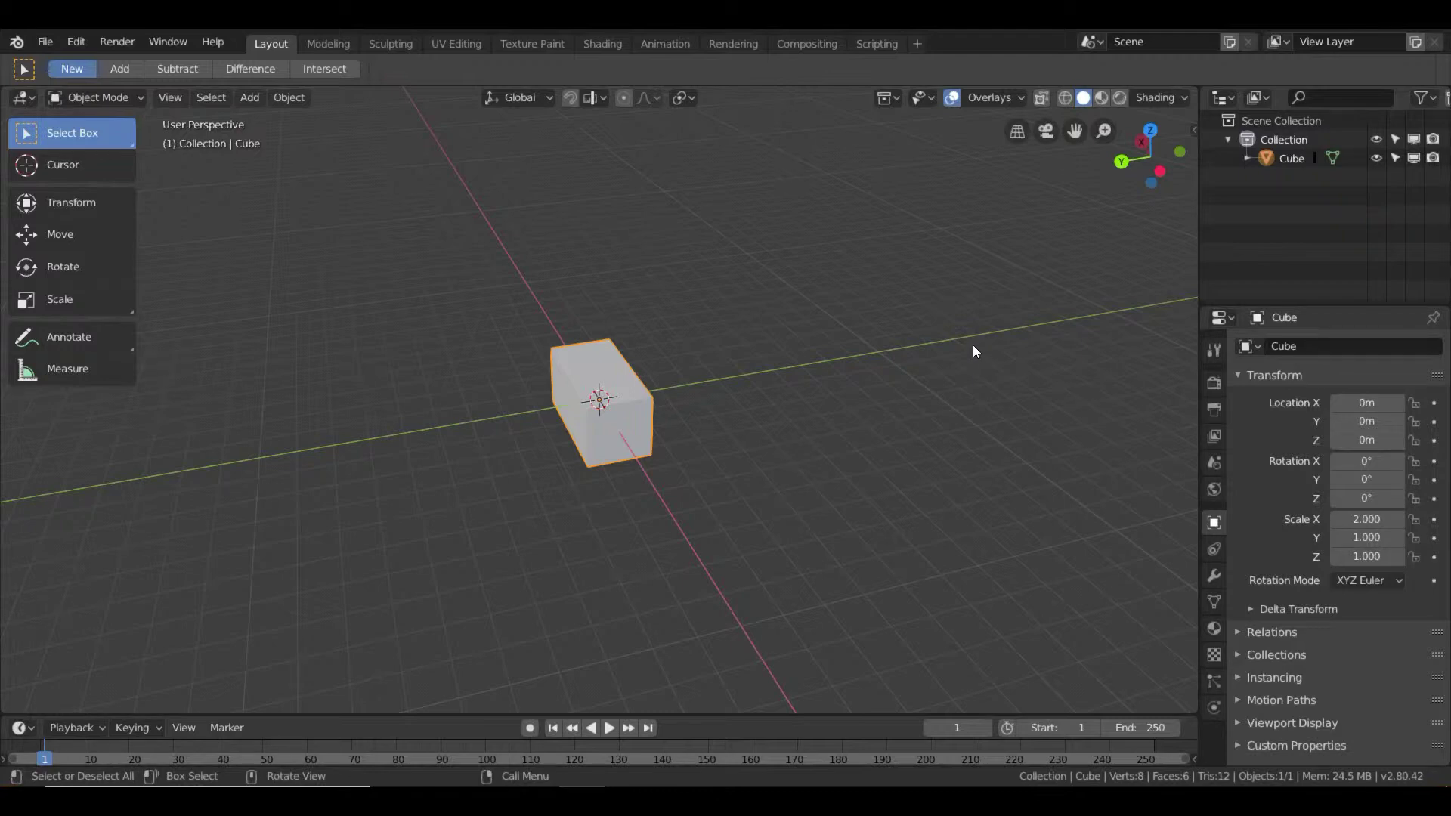
Step: Display the object's transform values in the viewport and set the X scale to 1 there
{"action": "key", "text": "n"}
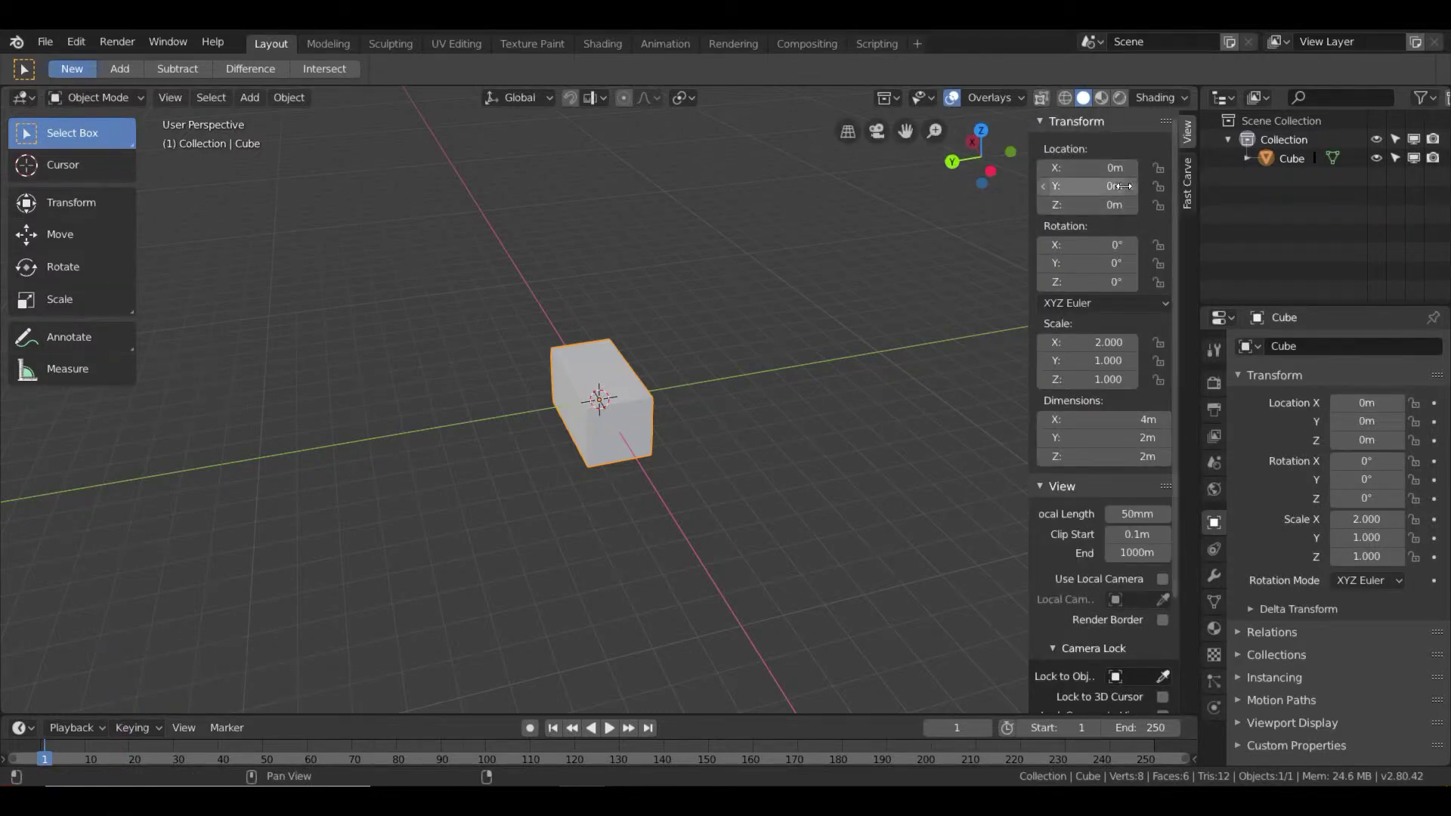
{"action": "scroll", "coordinate": [1101, 294], "scroll_direction": "down", "scroll_amount": 4}
{"action": "scroll", "coordinate": [1101, 342], "scroll_direction": "up", "scroll_amount": 4}
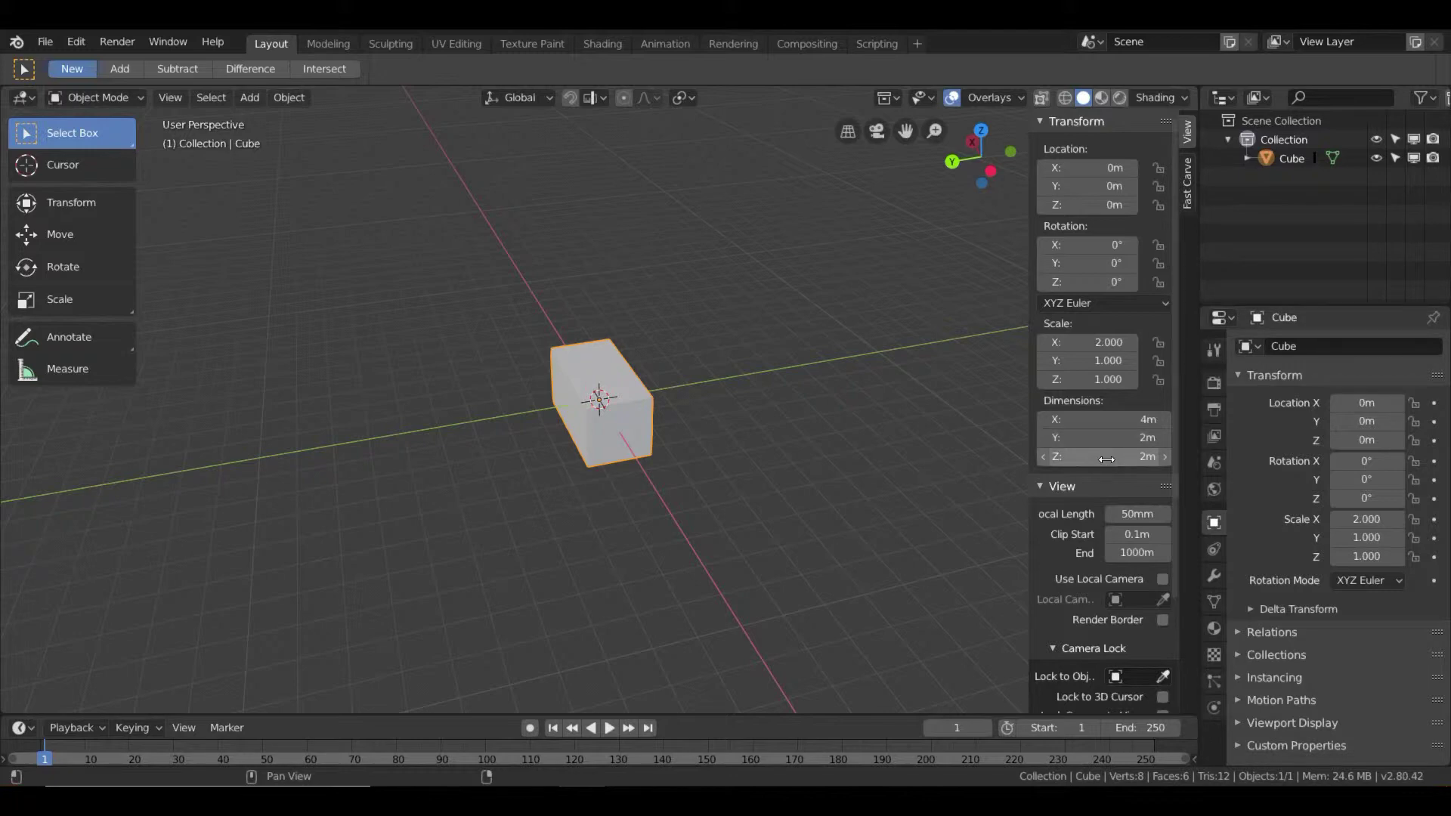
{"action": "left_click", "coordinate": [1101, 344]}
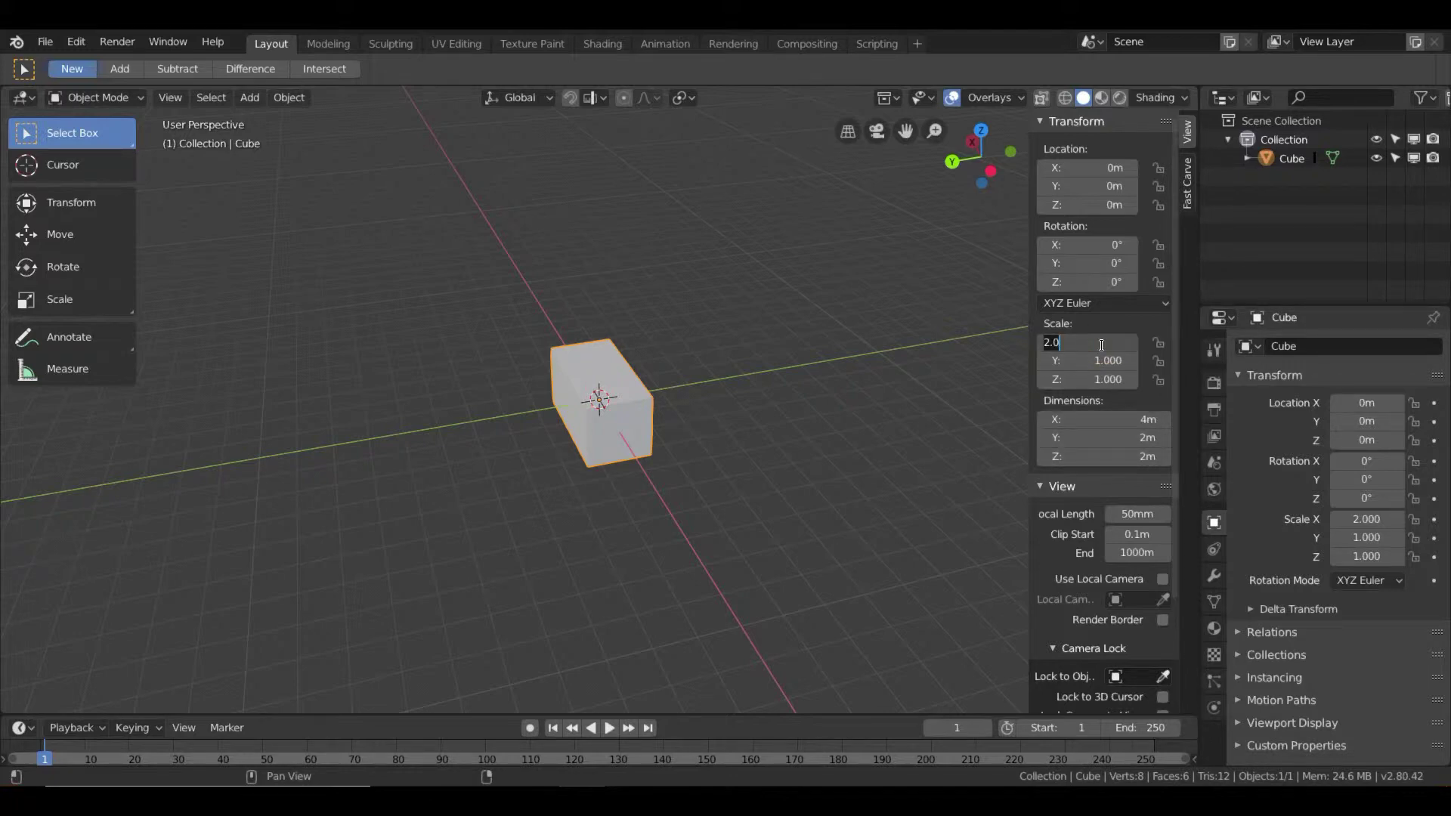
{"action": "type", "text": "1"}
{"action": "key", "text": "Return"}
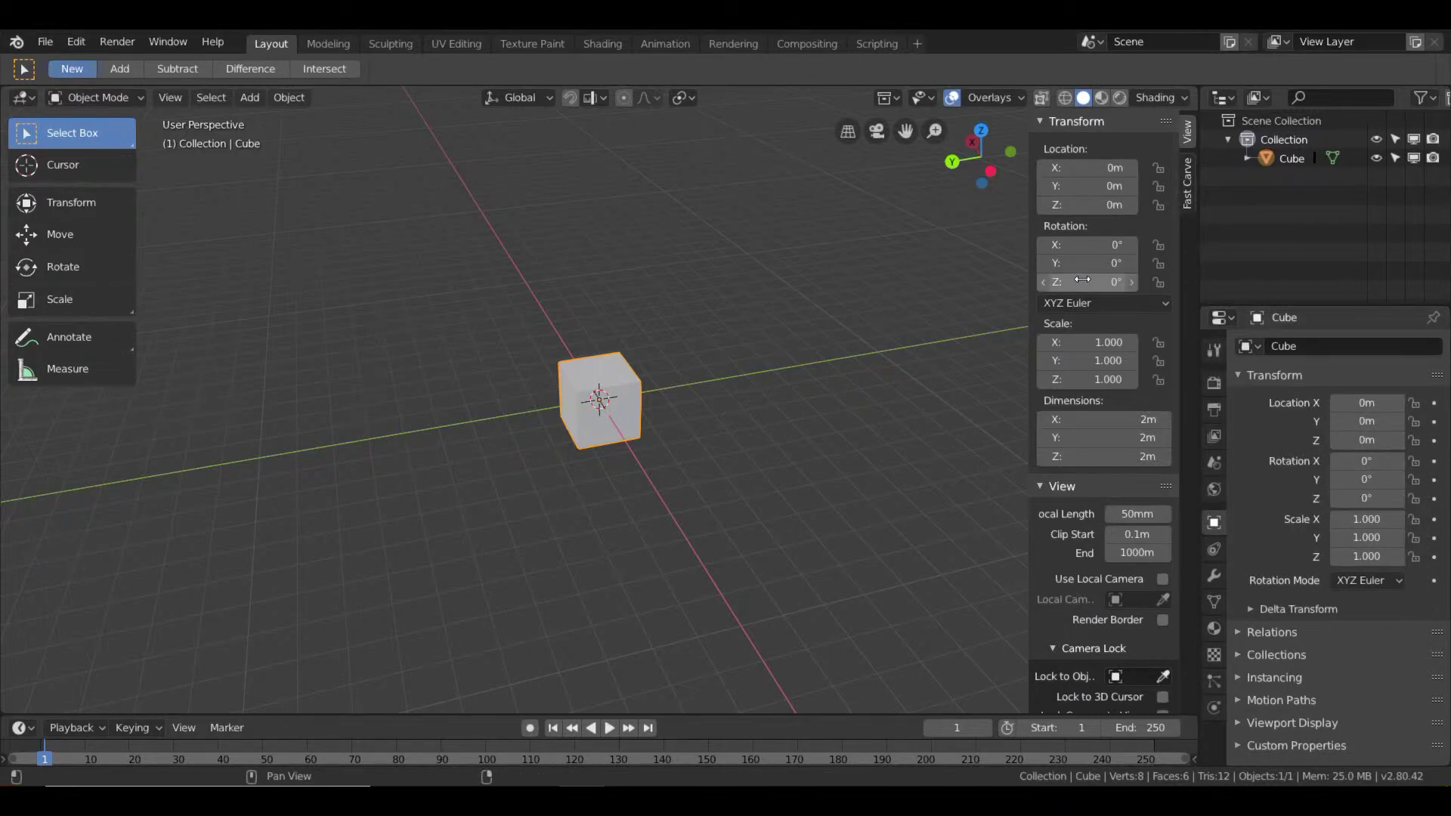
Step: Hide and redisplay the viewport's transform values, toggling the cube's selection in between
{"action": "key", "text": "n"}
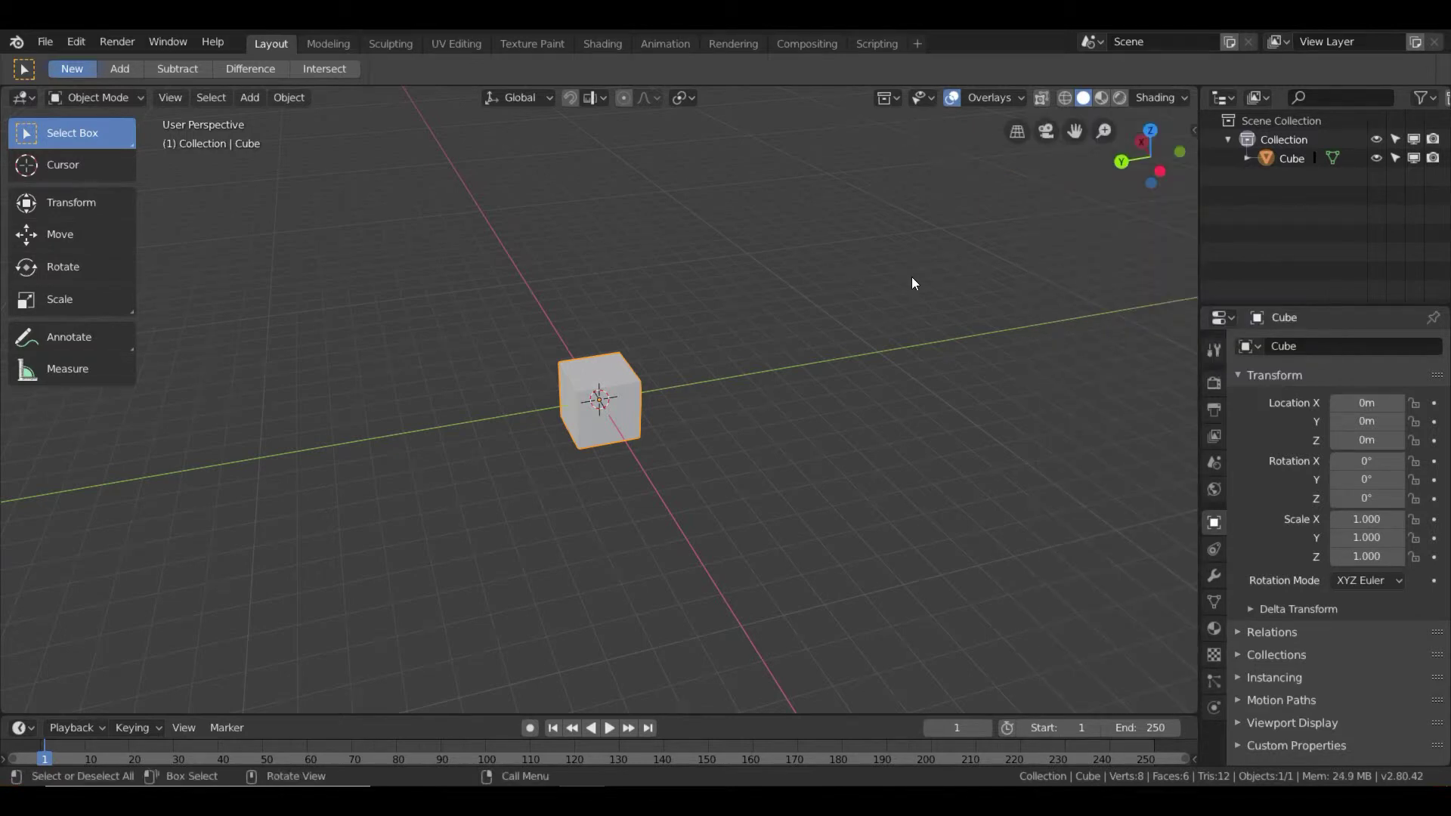
{"action": "left_click", "coordinate": [838, 277]}
{"action": "key", "text": "n"}
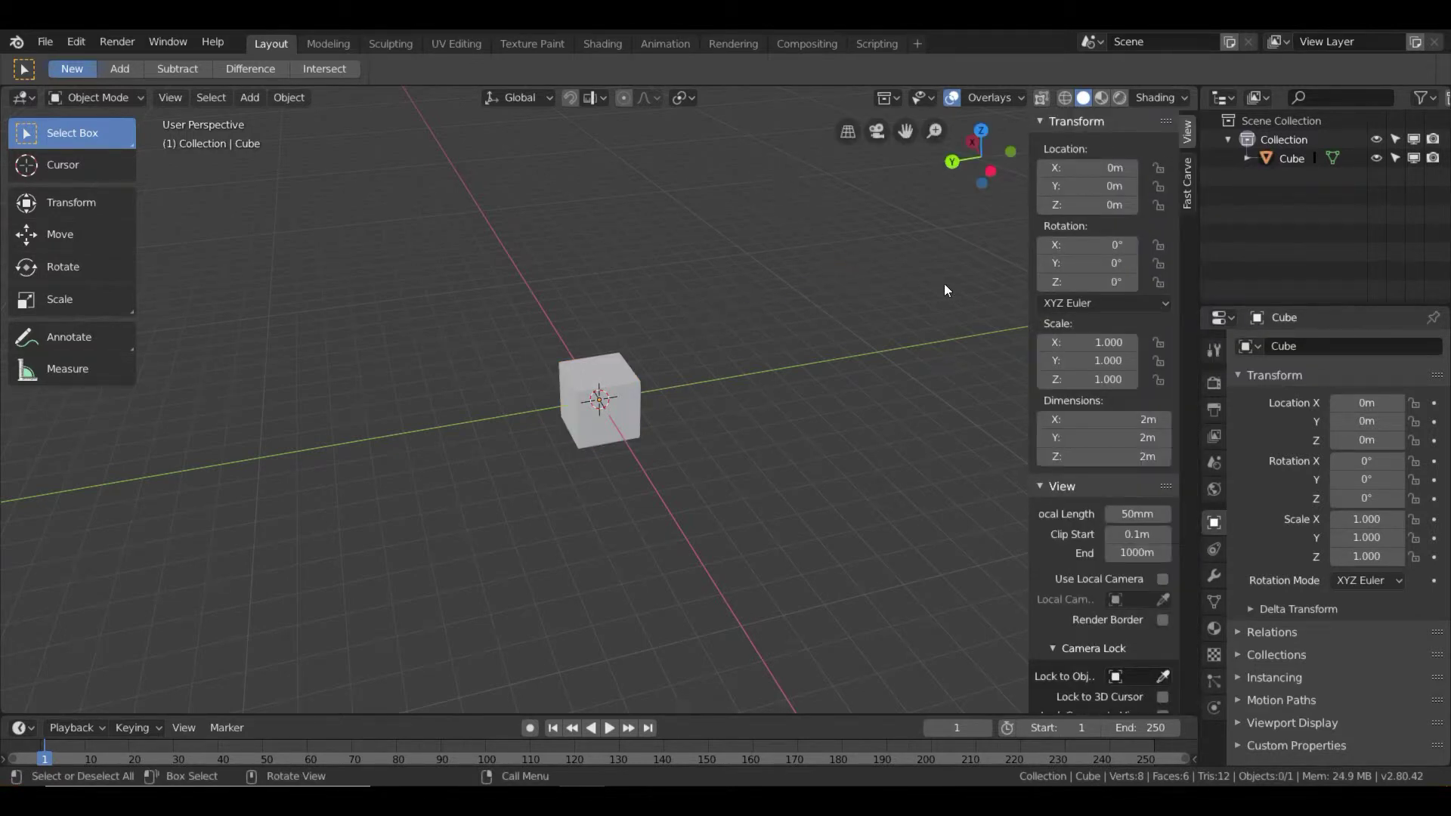
{"action": "left_click", "coordinate": [622, 369]}
{"action": "left_click", "coordinate": [921, 365]}
{"action": "key", "text": "n"}
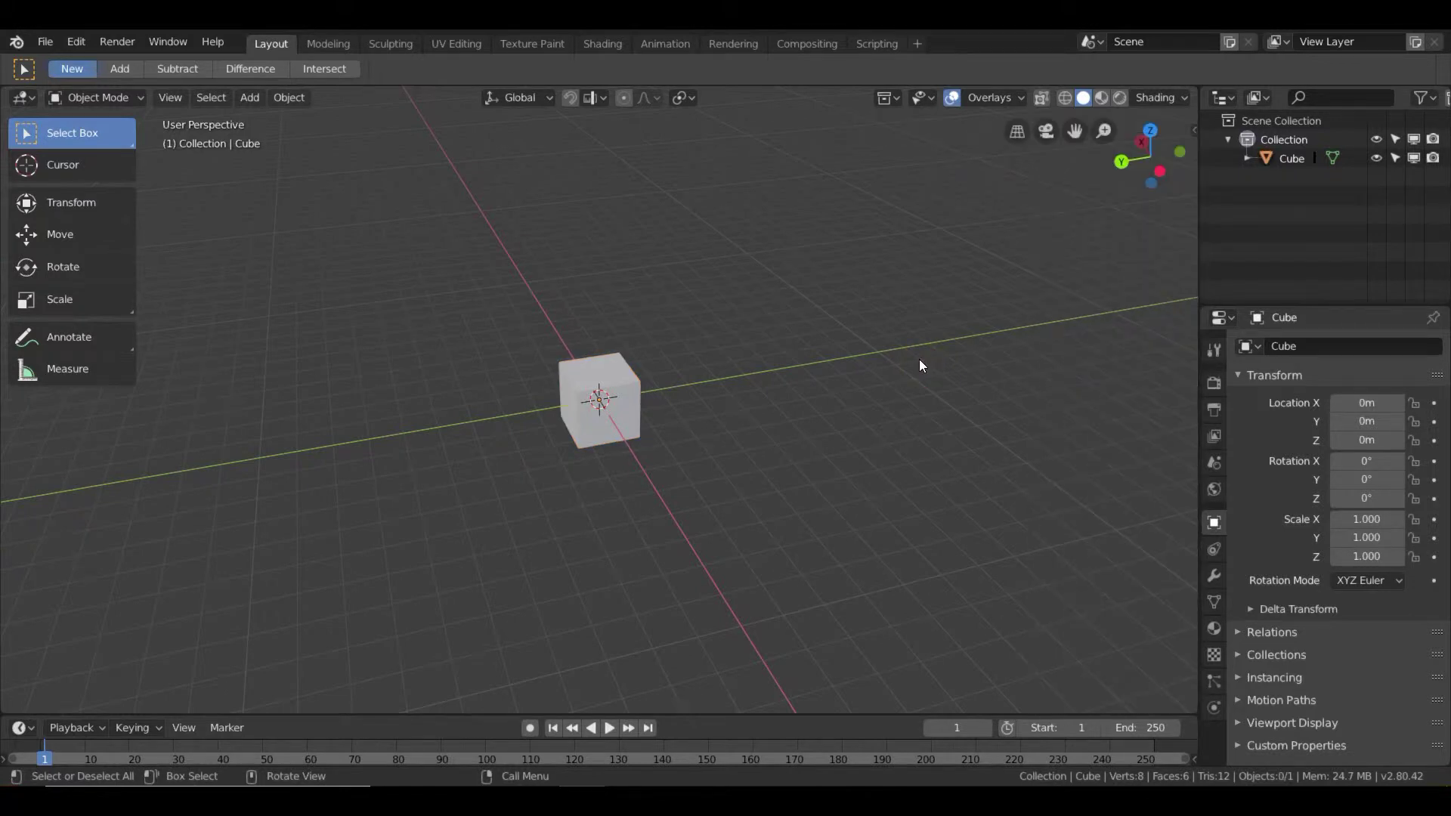
{"action": "key", "text": "n"}
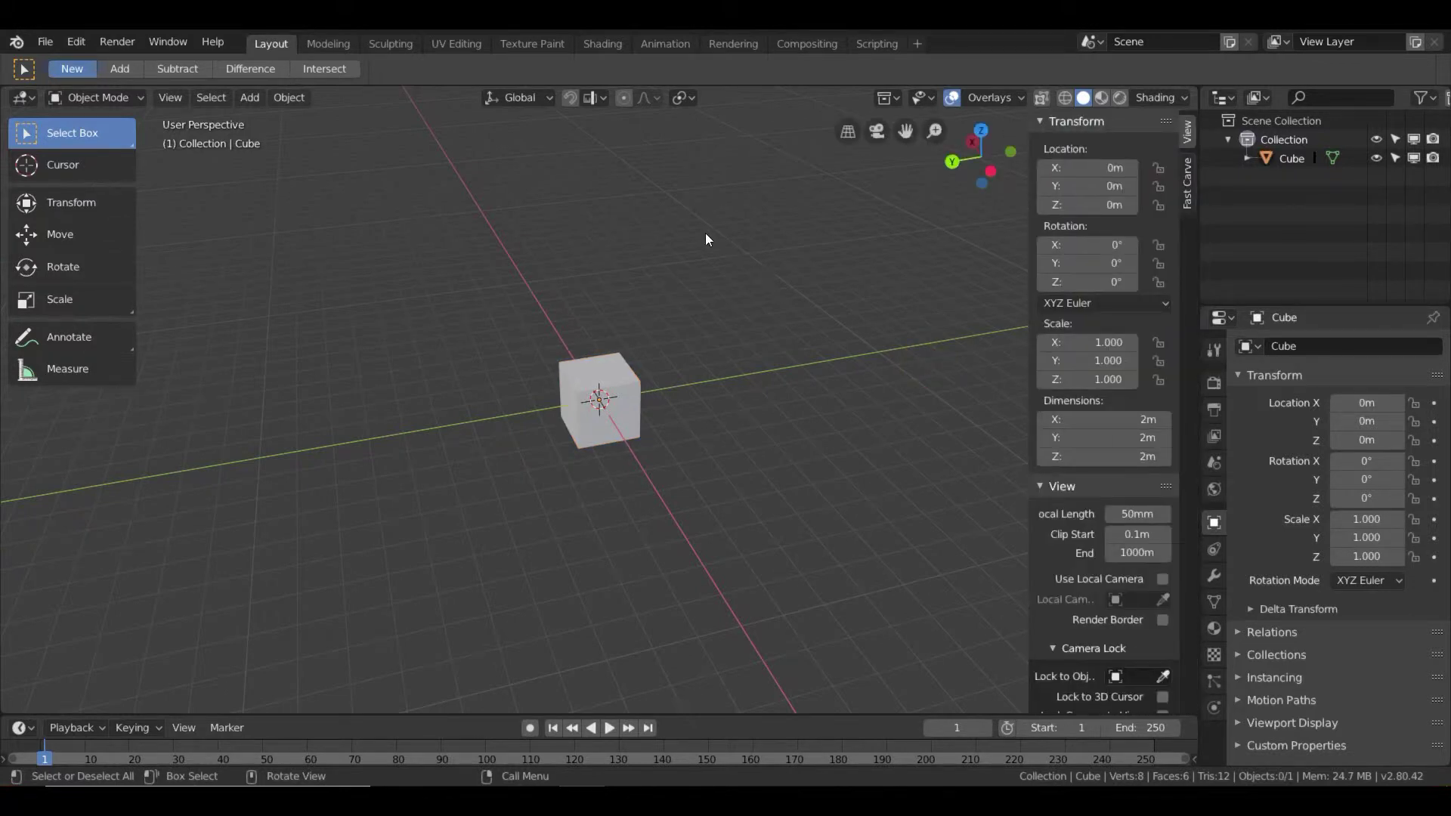
Step: Select the cube and move it freely to about X -0.69 m, Y -5.23 m and Z 1.49 m
{"action": "left_click", "coordinate": [628, 379]}
{"action": "left_click_drag", "start_coordinate": [623, 402], "coordinate": [790, 342]}
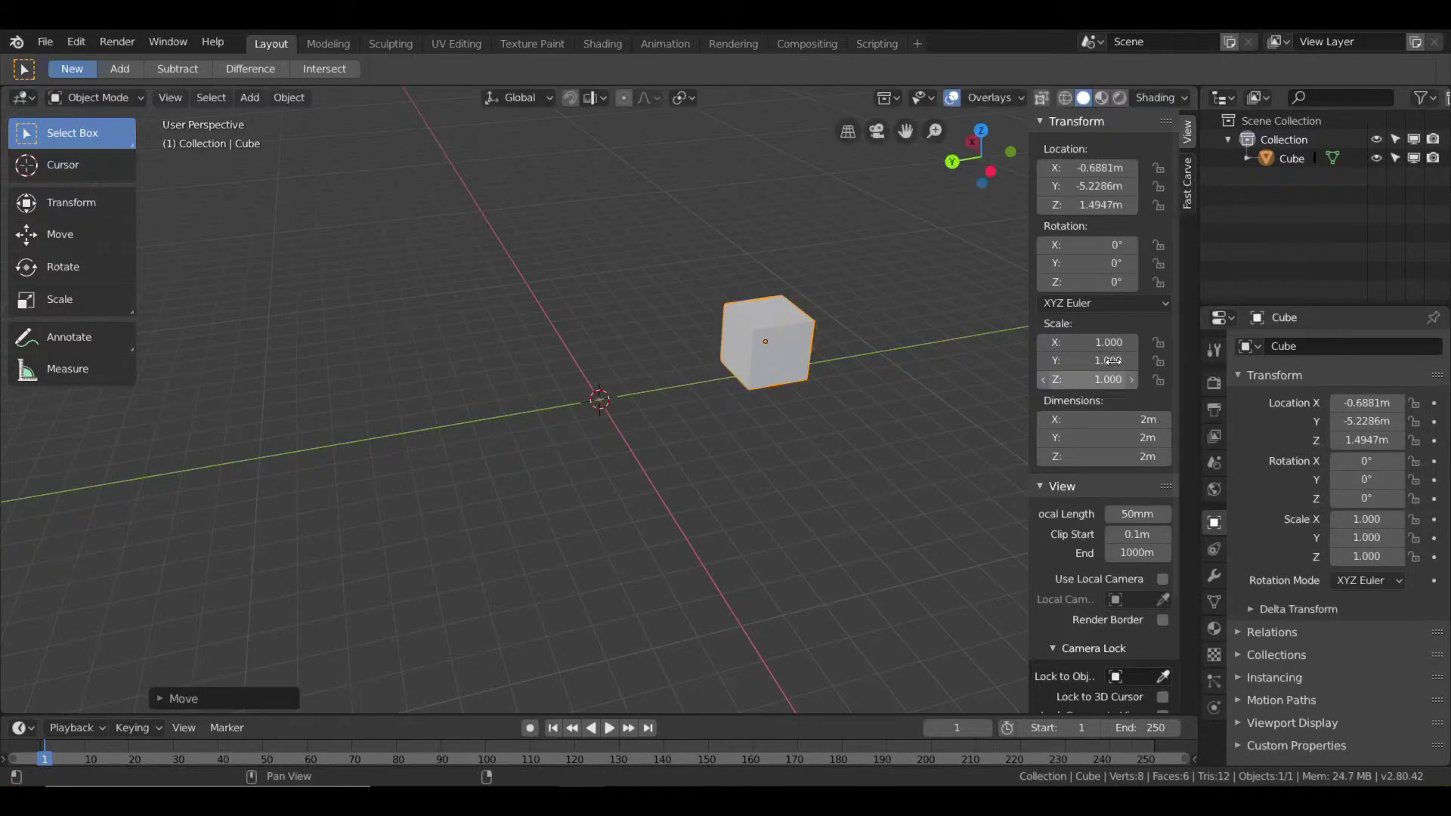
Step: Set the cube's dimensions to 3 m in X and 6.5 m in Y, and deselect it
{"action": "left_click", "coordinate": [1110, 420]}
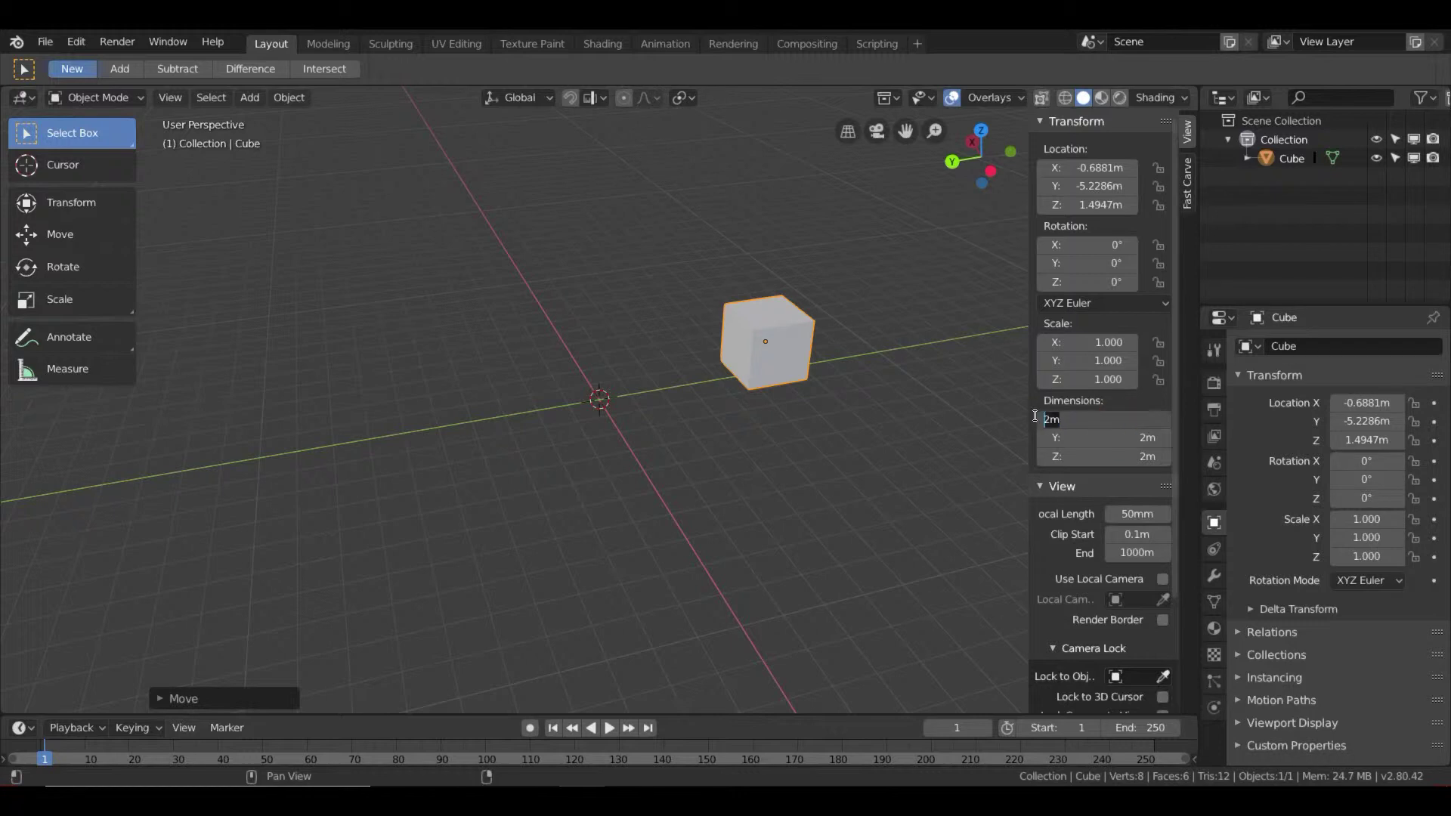
{"action": "left_click", "coordinate": [1101, 426]}
{"action": "key", "text": "BackSpace"}
{"action": "key", "text": "BackSpace"}
{"action": "type", "text": "3m"}
{"action": "key", "text": "Return"}
{"action": "double_click", "coordinate": [1129, 440]}
{"action": "type", "text": "6.6"}
{"action": "key", "text": "Return"}
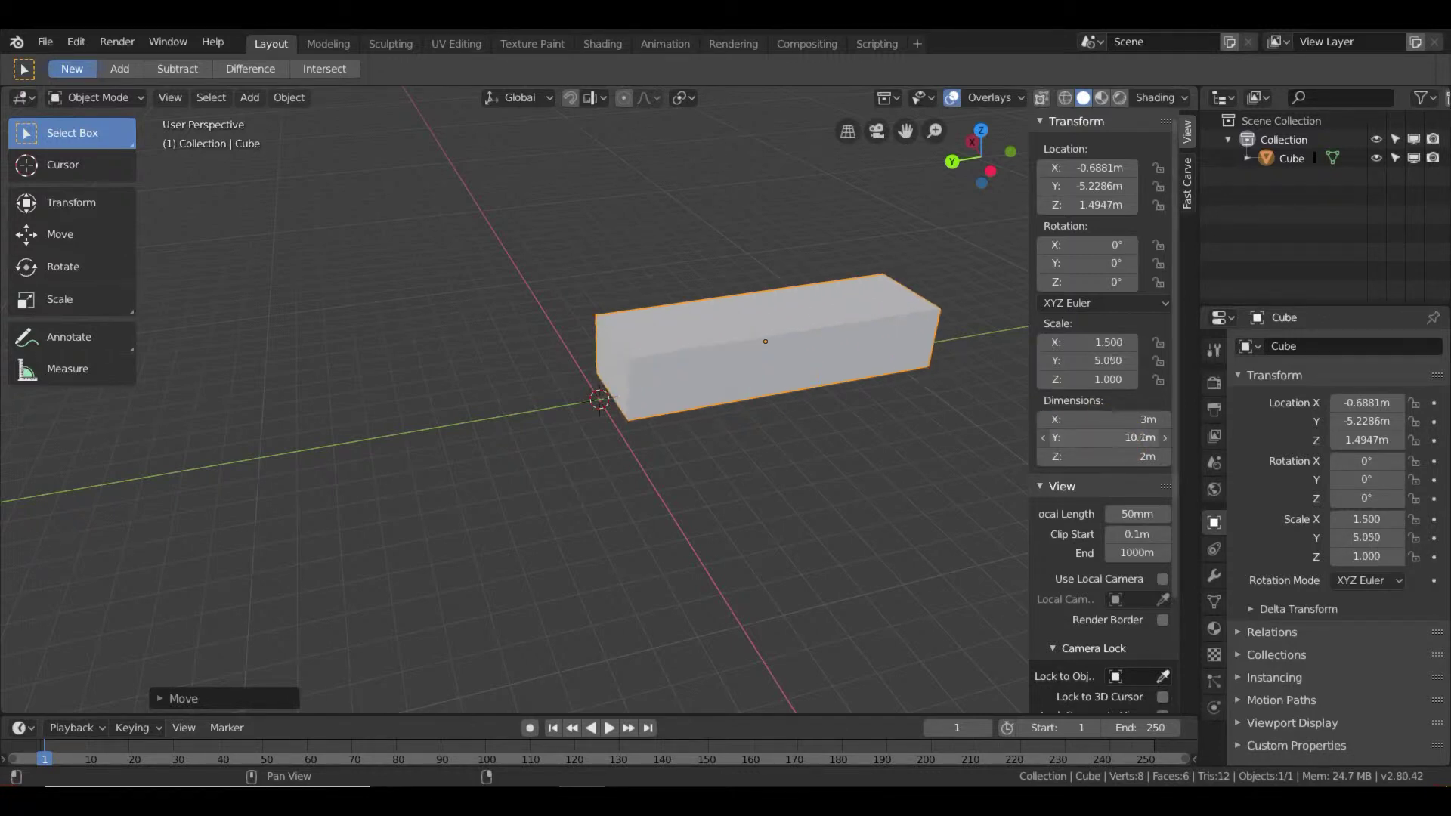
{"action": "left_click", "coordinate": [1043, 438]}
{"action": "left_click", "coordinate": [684, 235]}
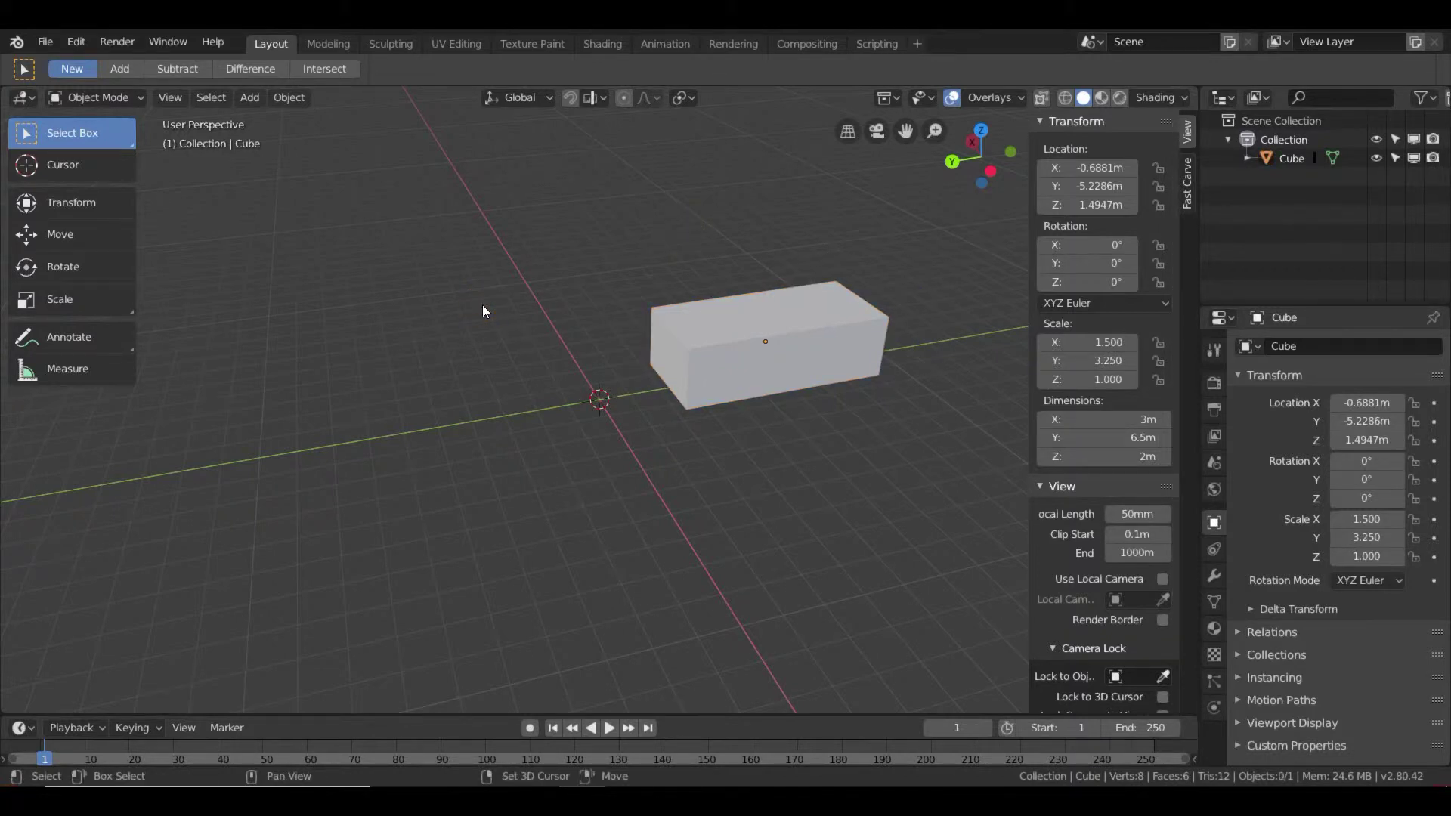
Step: Add a second mesh cube and move it freely to about X 2.69 m, Y 6.49 m and Z 1.12 m
{"action": "key", "text": "shift+a"}
{"action": "mouse_move", "coordinate": [480, 299]}
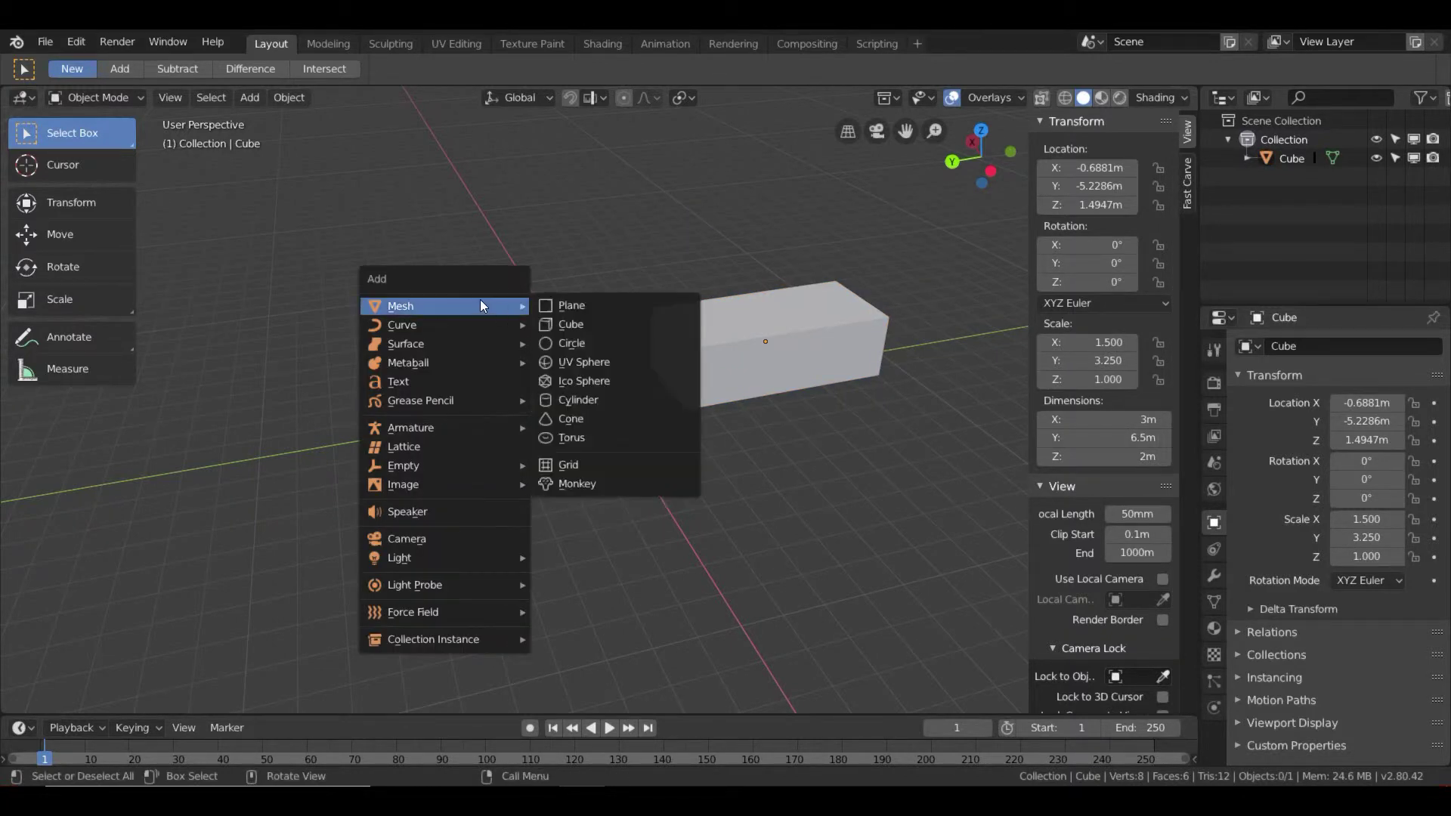
{"action": "left_click", "coordinate": [567, 324]}
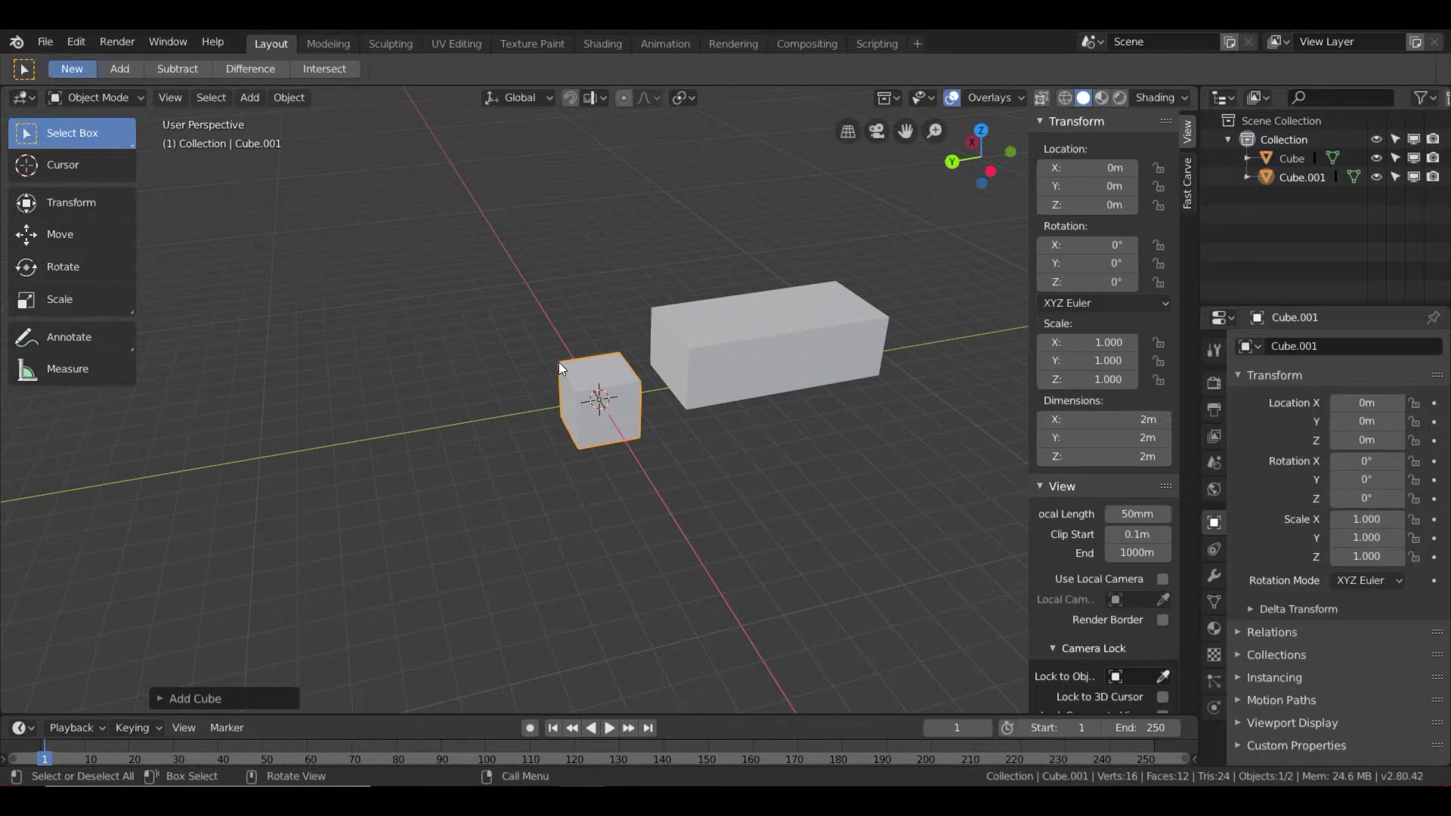
{"action": "key", "text": "g"}
{"action": "left_click", "coordinate": [334, 325]}
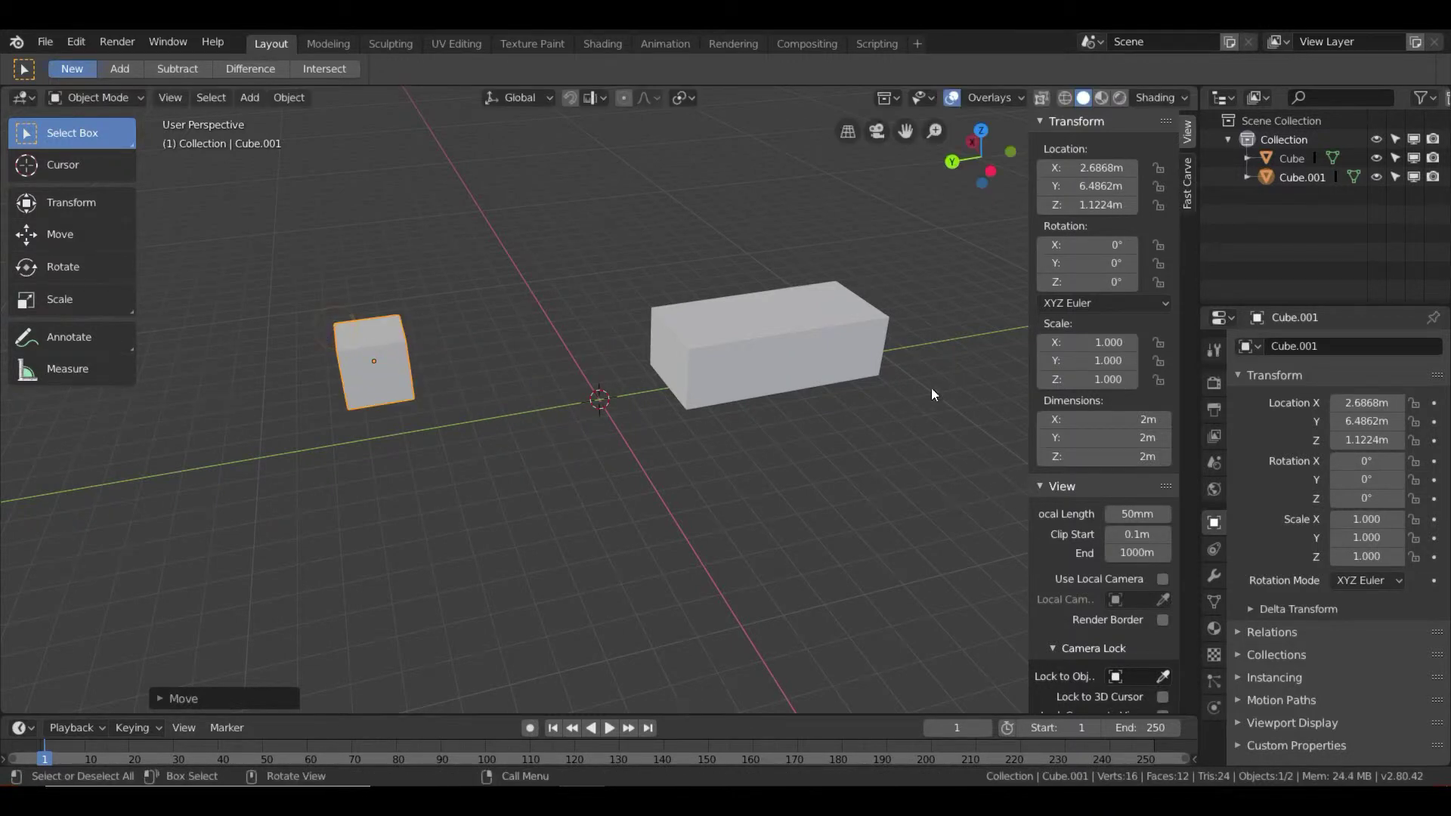
Step: Increase the second cube's X scale in small increments to 1.070
{"action": "left_click", "coordinate": [1129, 344]}
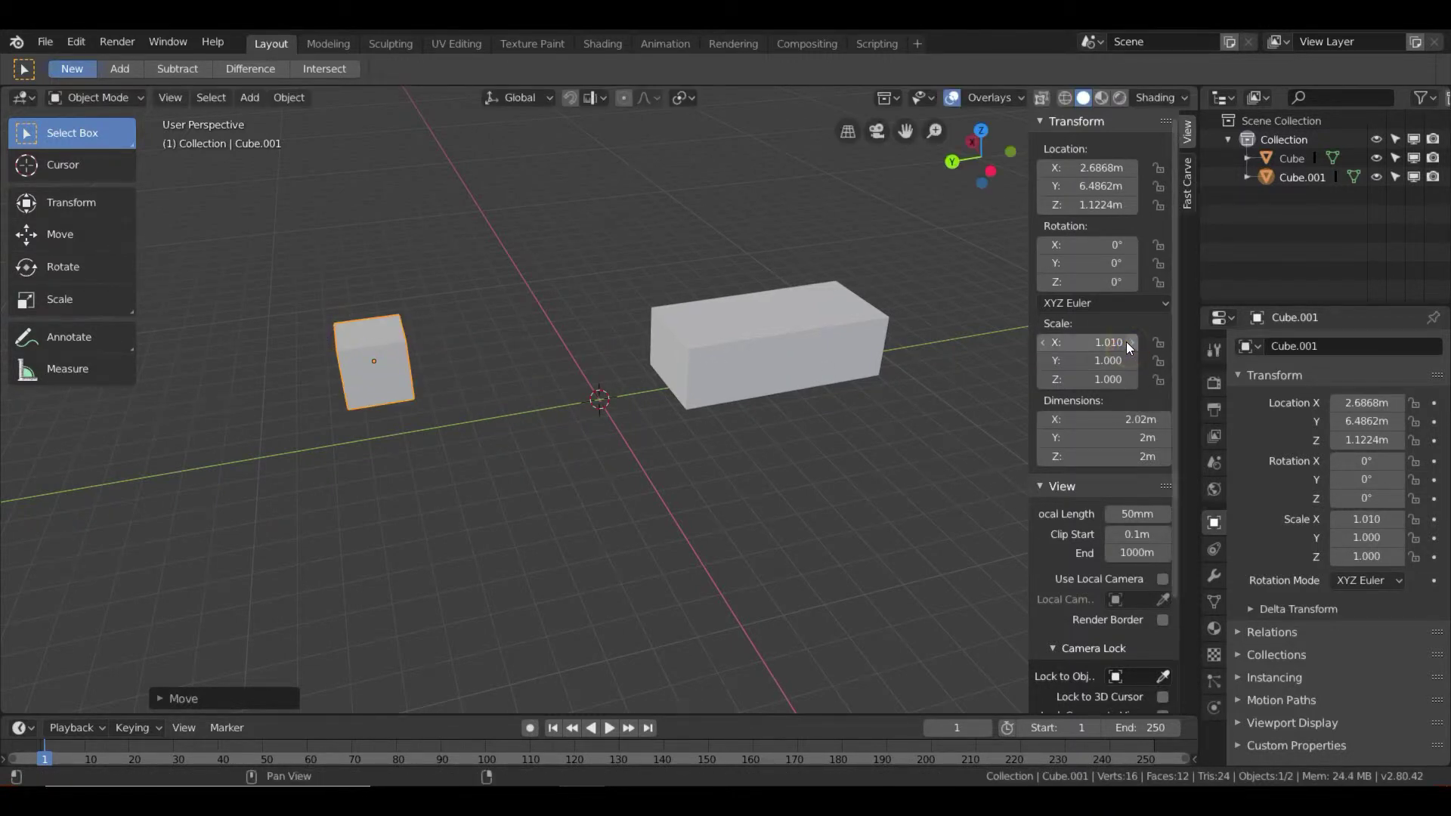
{"action": "left_click", "coordinate": [1131, 343]}
{"action": "left_click", "coordinate": [1132, 343]}
{"action": "left_click", "coordinate": [1132, 342]}
{"action": "left_click", "coordinate": [1131, 342]}
{"action": "left_click", "coordinate": [1132, 342]}
{"action": "left_click", "coordinate": [1132, 342]}
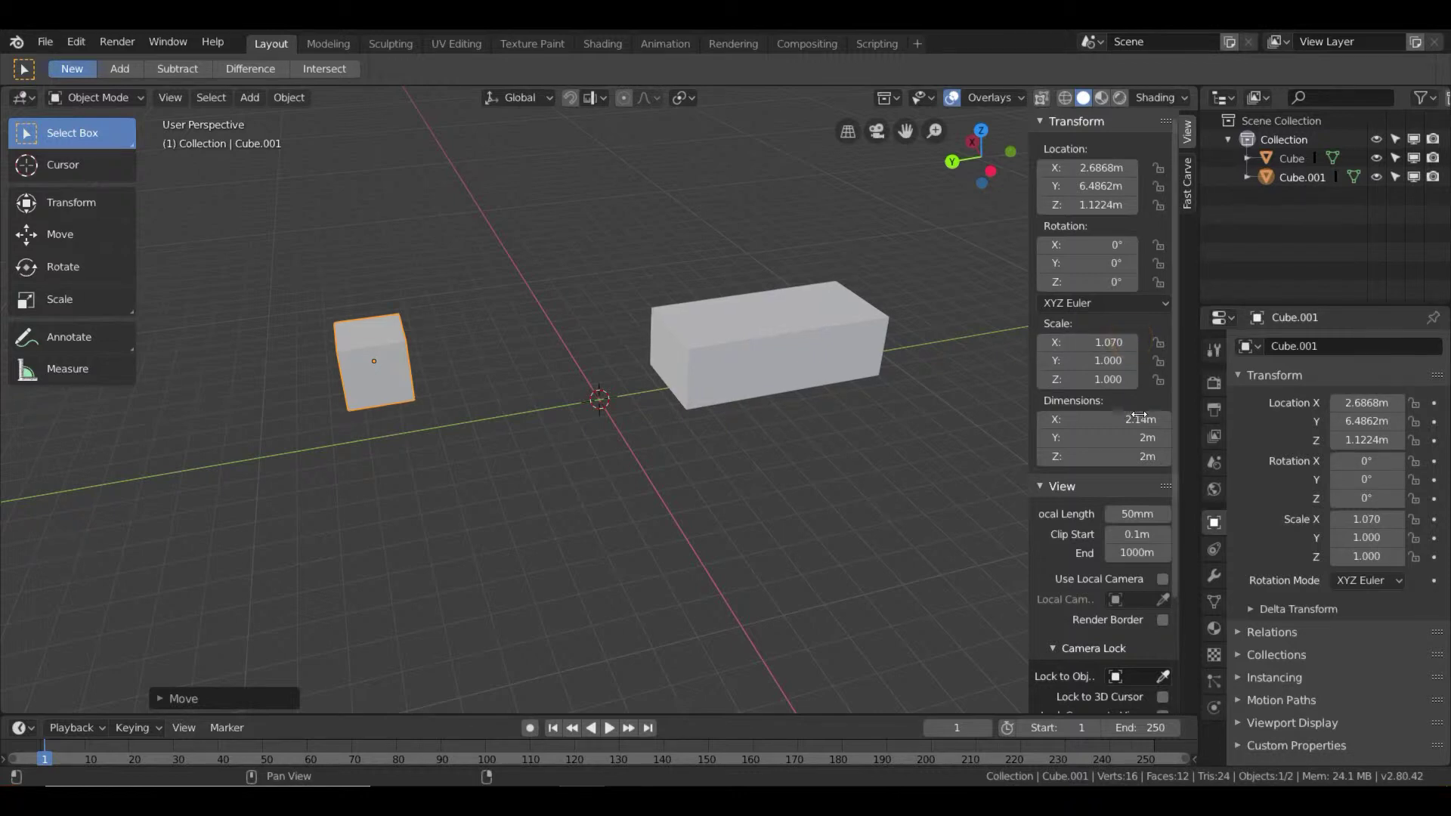
Step: Set the second cube's X dimension to 3 m
{"action": "left_click", "coordinate": [1140, 418]}
{"action": "key", "text": "BackSpace"}
{"action": "key", "text": "BackSpace"}
{"action": "key", "text": "BackSpace"}
{"action": "key", "text": "BackSpace"}
{"action": "key", "text": "BackSpace"}
{"action": "type", "text": "3"}
{"action": "key", "text": "Return"}
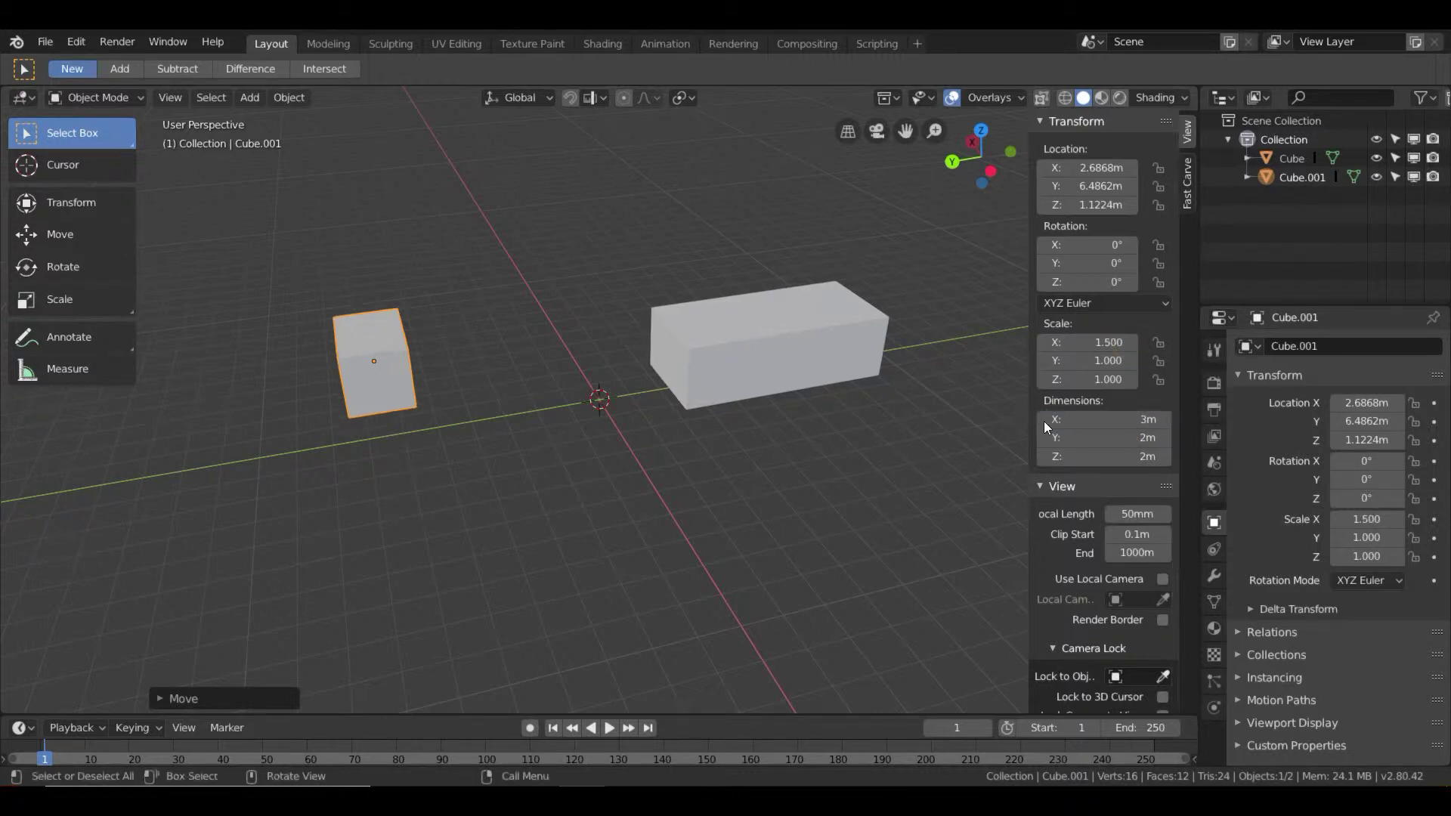
Step: Set the second cube's dimensions to 5 m in Y and 4 m in Z, and deselect it
{"action": "left_click", "coordinate": [1111, 441]}
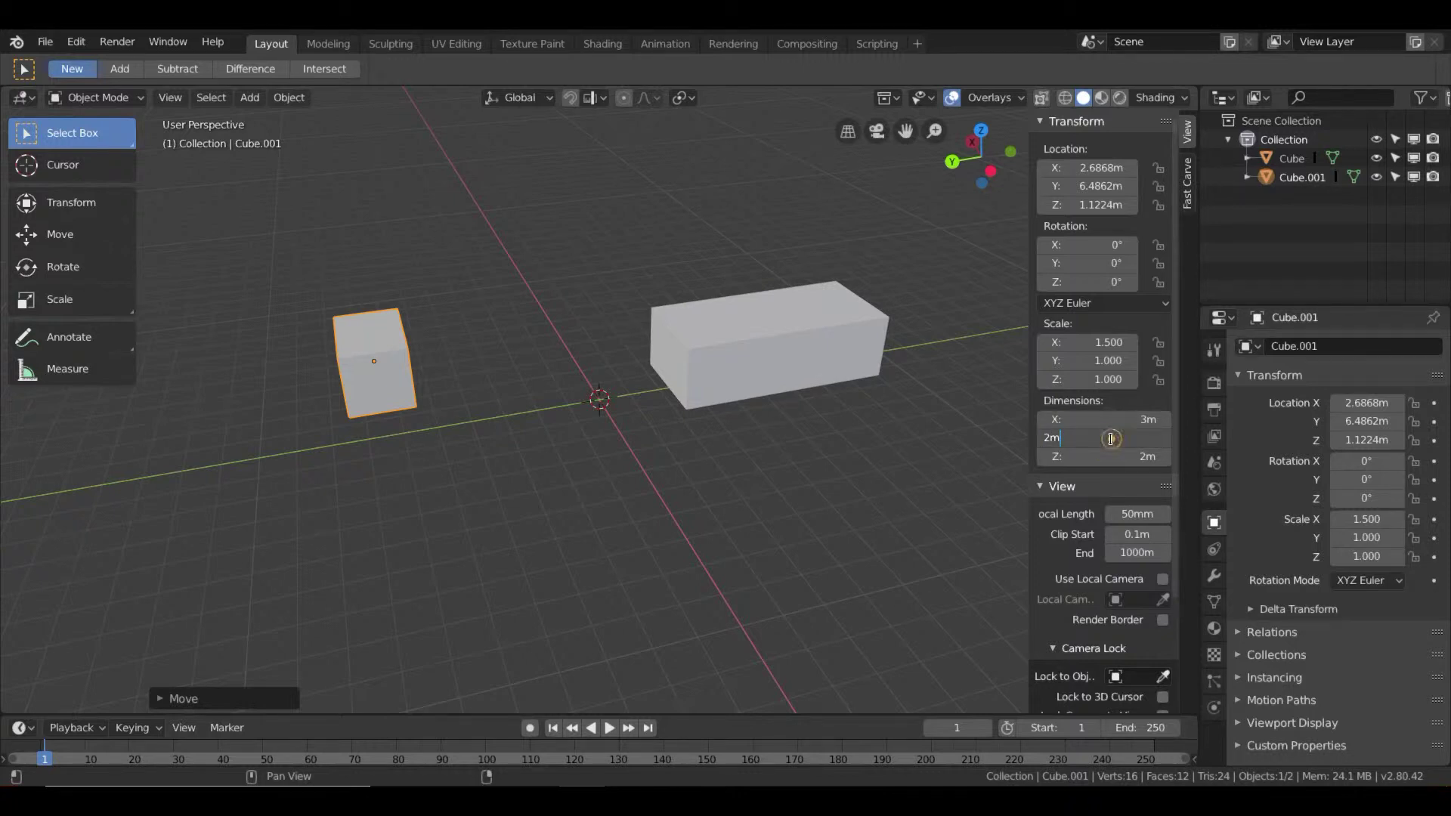
{"action": "key", "text": "BackSpace"}
{"action": "key", "text": "BackSpace"}
{"action": "type", "text": "5"}
{"action": "key", "text": "Return"}
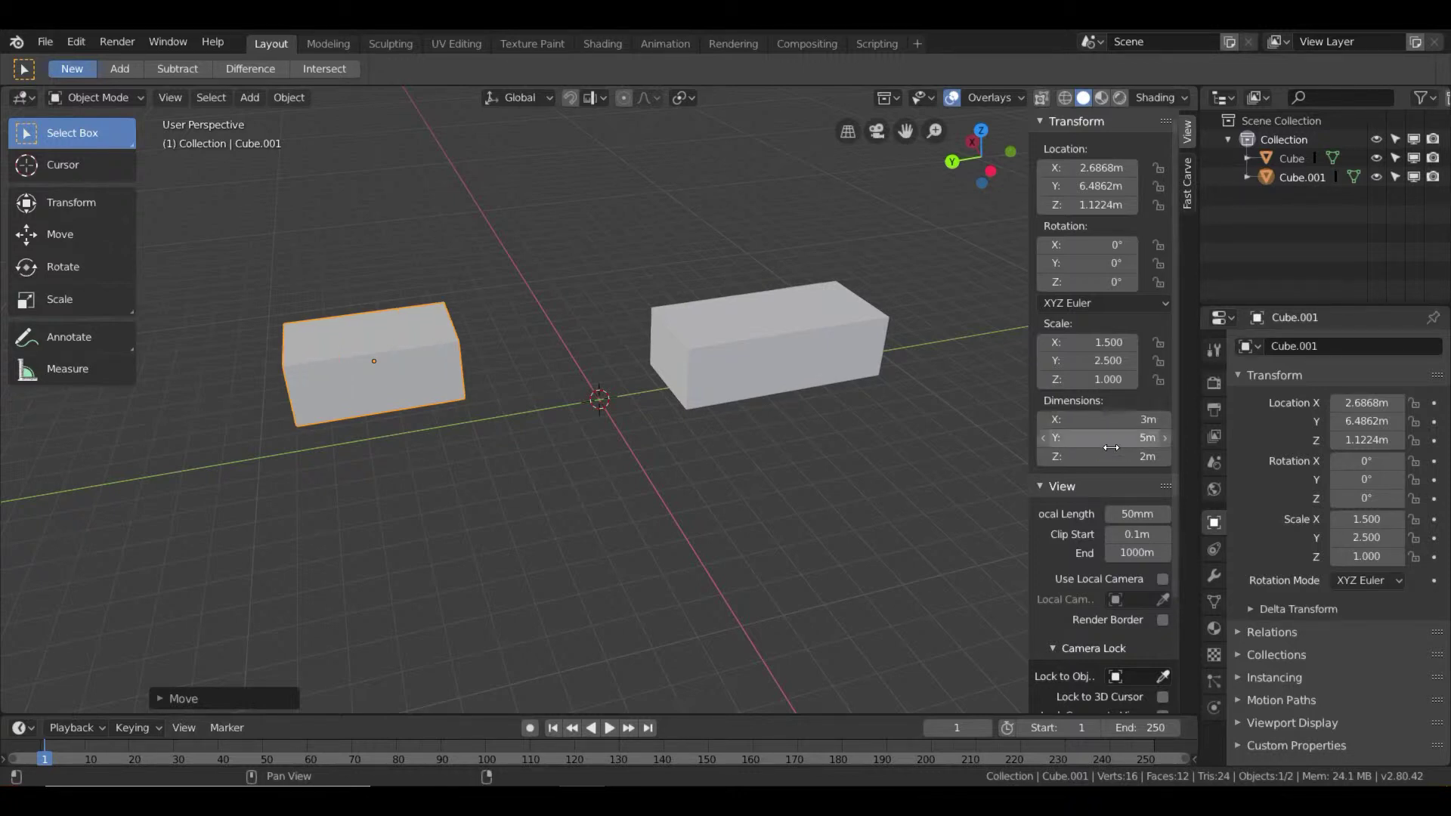
{"action": "left_click", "coordinate": [1122, 456]}
{"action": "key", "text": "BackSpace"}
{"action": "key", "text": "BackSpace"}
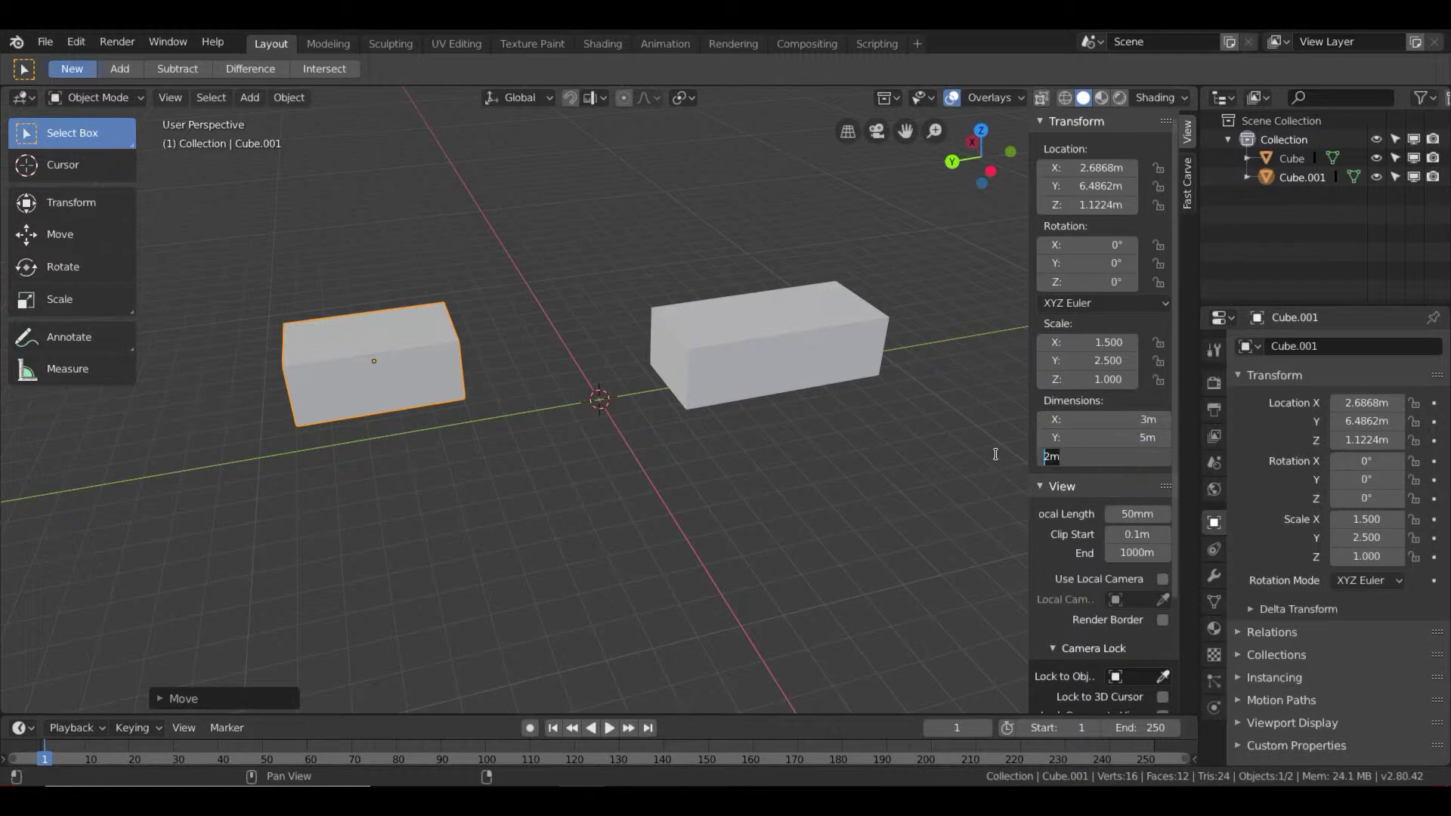
{"action": "type", "text": "4"}
{"action": "key", "text": "Return"}
{"action": "left_click", "coordinate": [546, 465]}
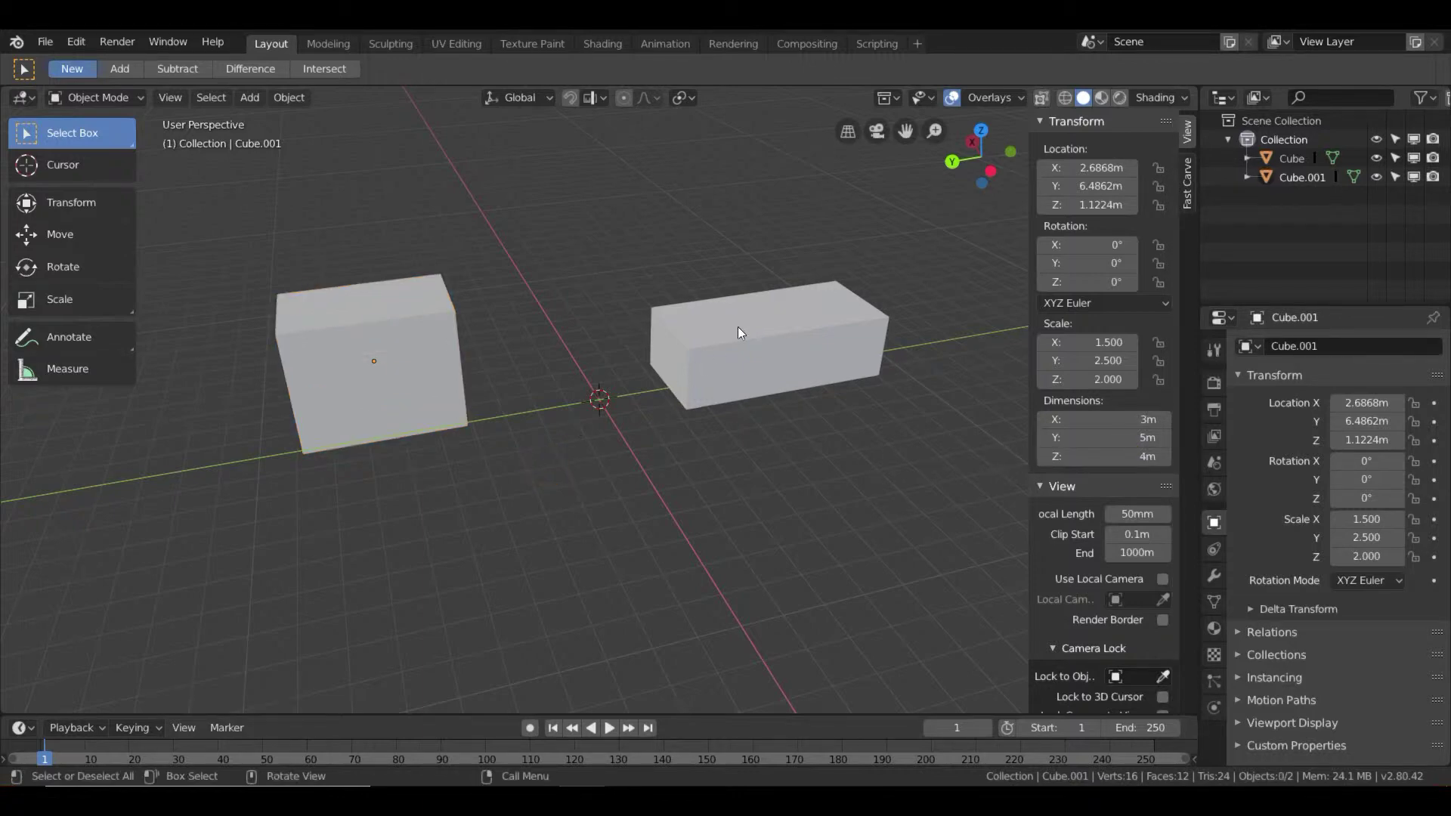
Step: Select the two cubes in turn to compare their transform values and dimensions
{"action": "left_click", "coordinate": [741, 330]}
{"action": "left_click", "coordinate": [456, 366]}
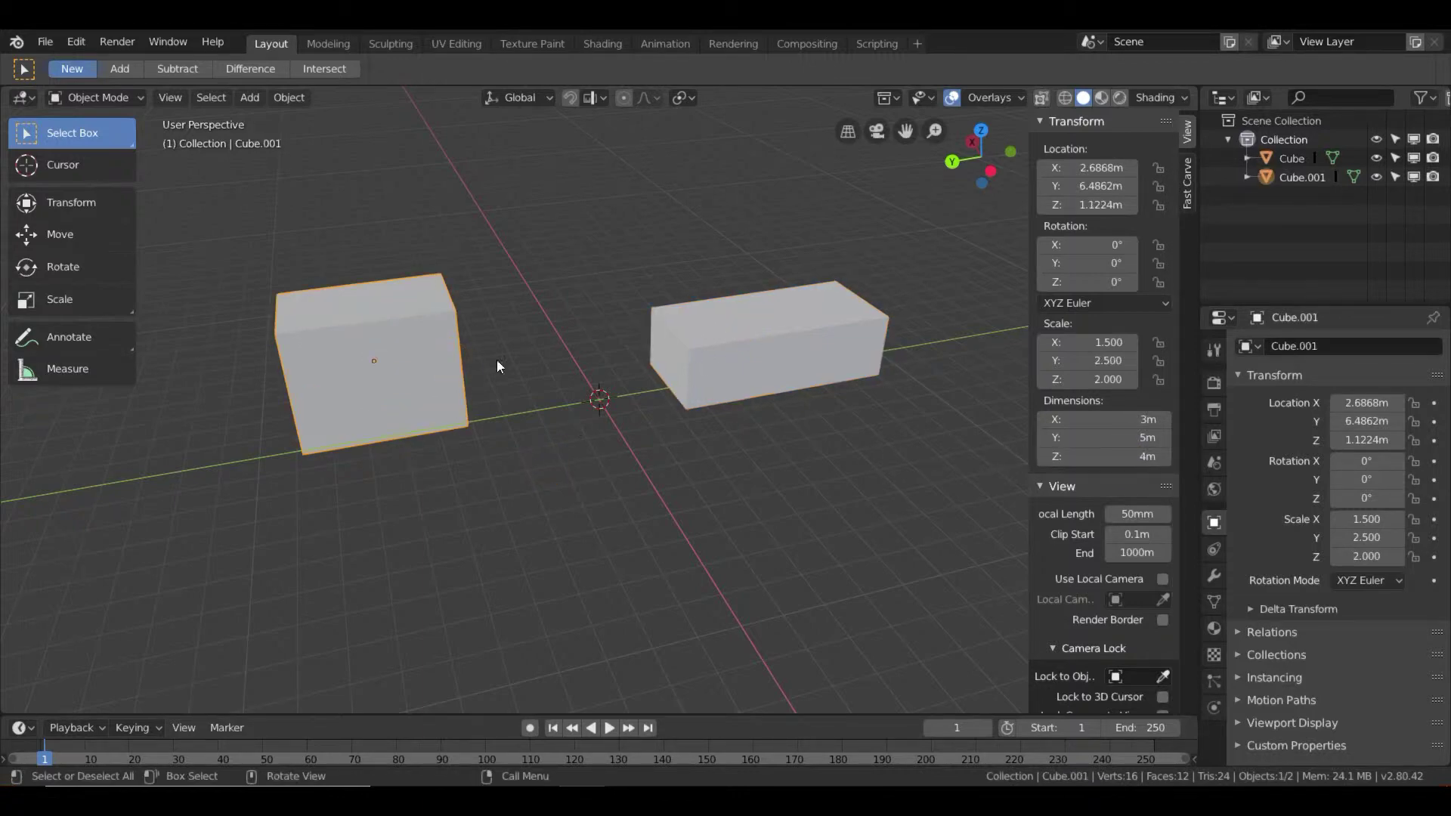
{"action": "left_click", "coordinate": [773, 344]}
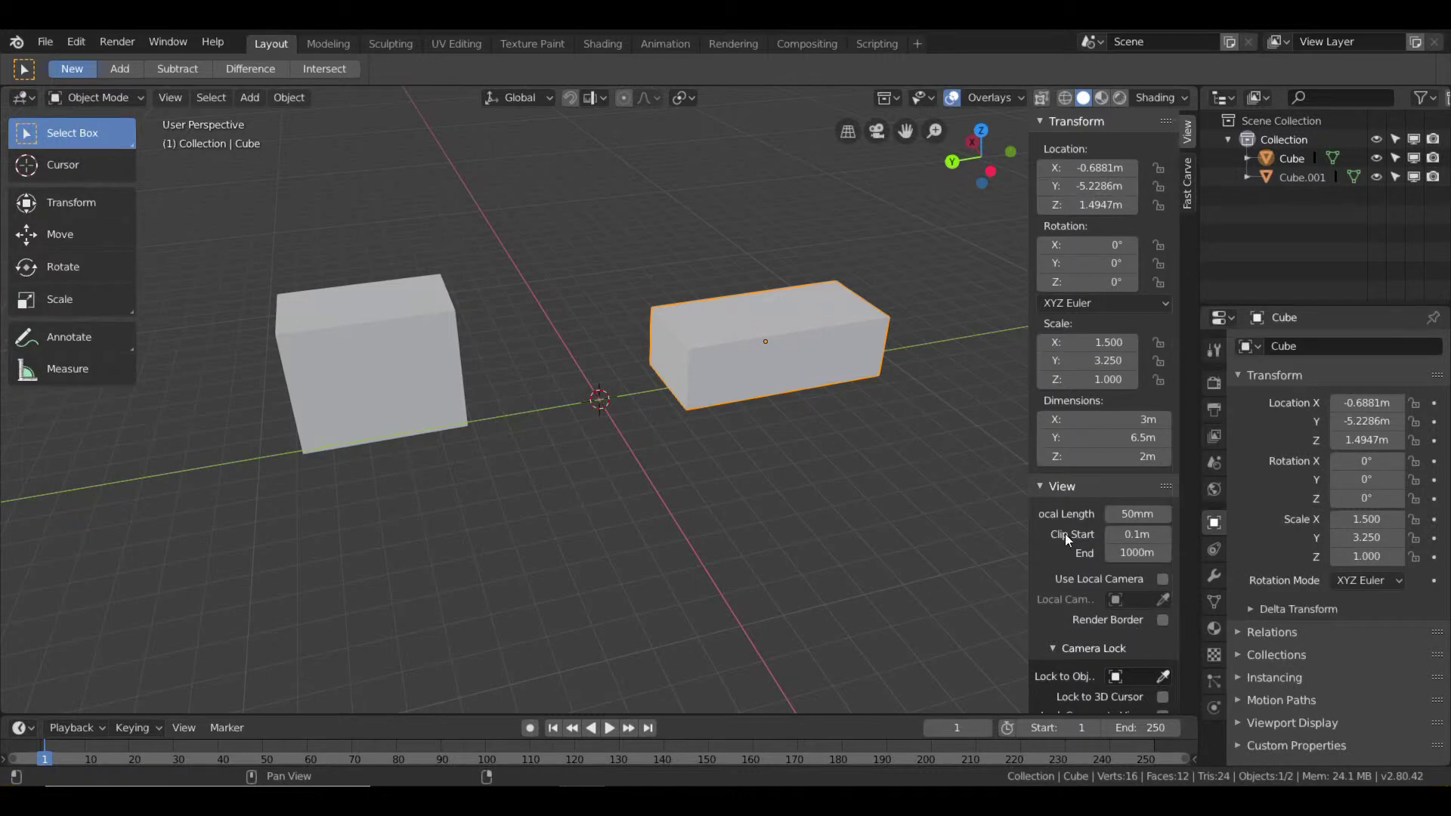
{"action": "left_click", "coordinate": [424, 333]}
{"action": "left_click", "coordinate": [800, 336]}
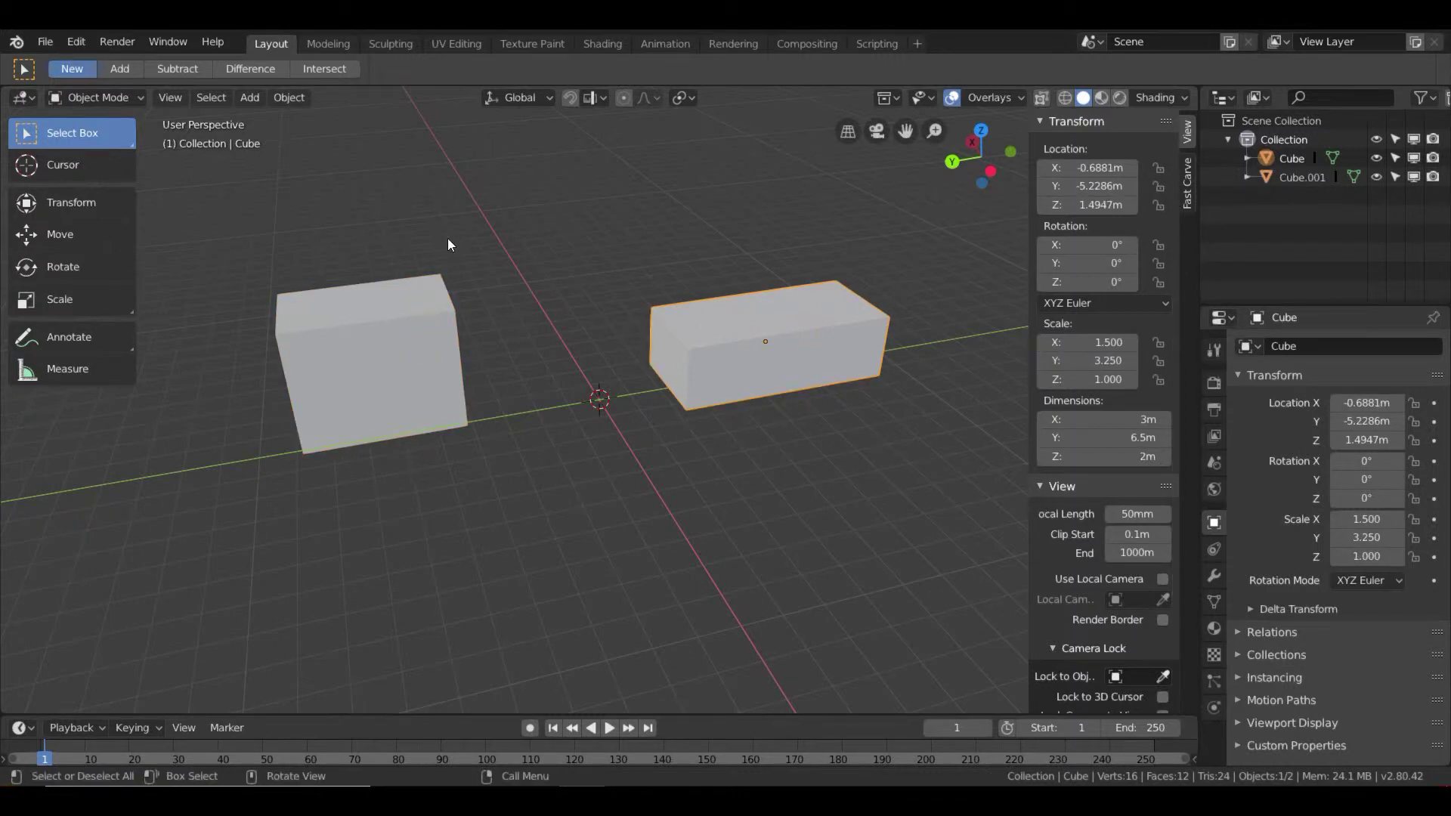
{"action": "left_click", "coordinate": [414, 369]}
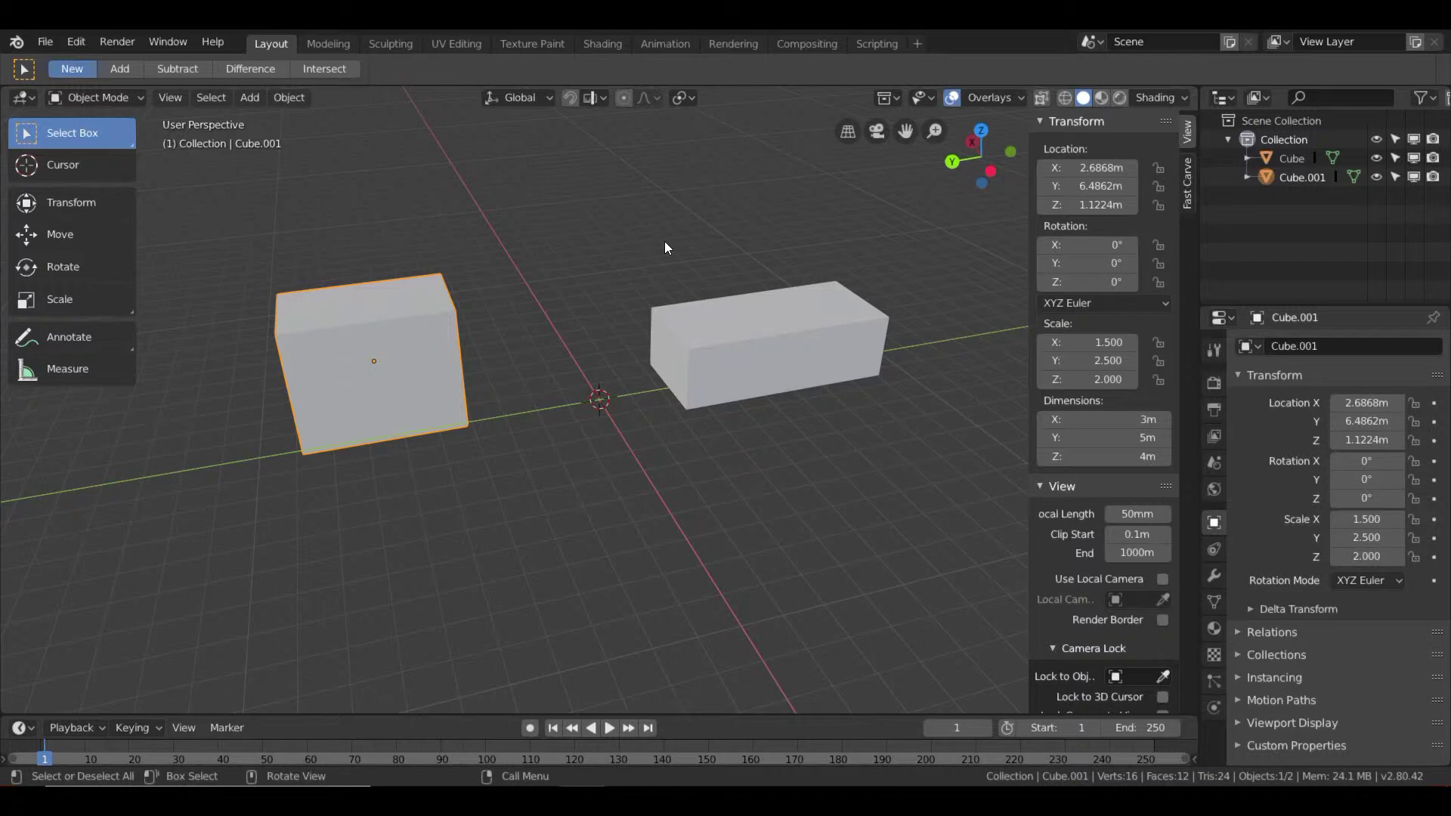
Step: Delete the first cube, 6.5 m long in Y, and select the remaining cube
{"action": "left_click", "coordinate": [790, 347]}
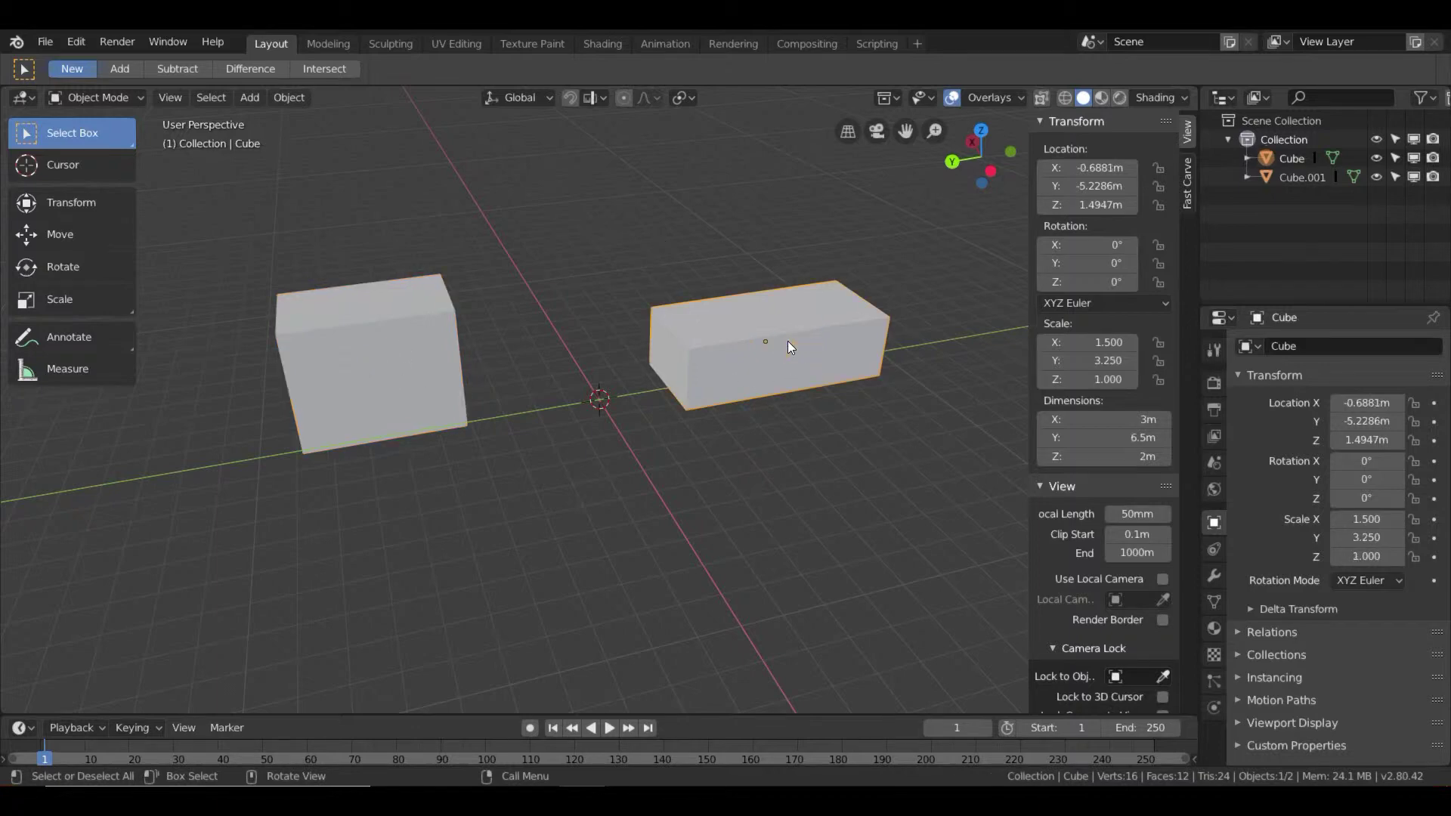
{"action": "key", "text": "Delete"}
{"action": "left_click", "coordinate": [419, 366]}
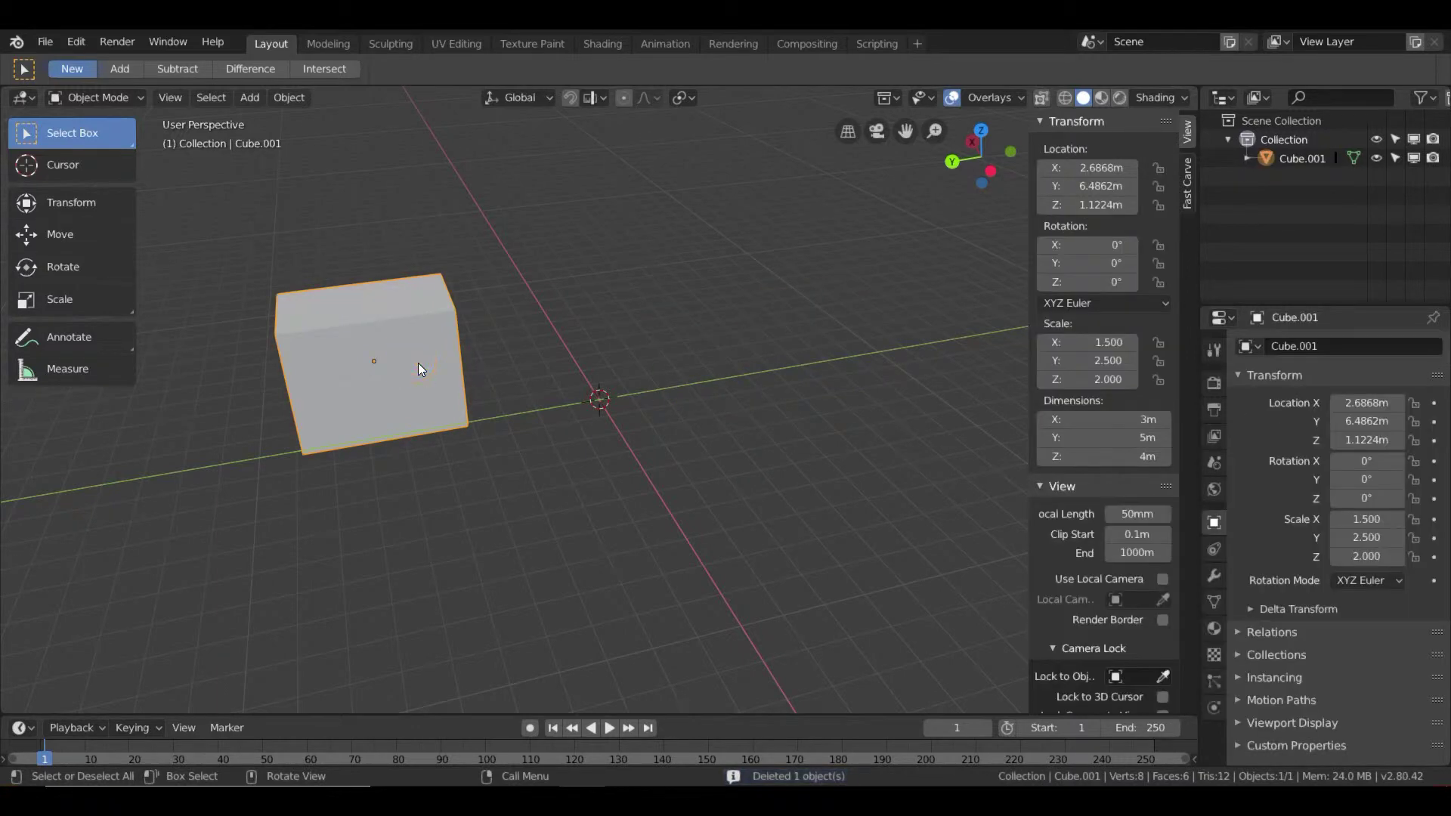
Step: Set the remaining cube's X, Y and Z location to 0 m
{"action": "left_click", "coordinate": [1116, 166]}
{"action": "type", "text": "0"}
{"action": "key", "text": "Return"}
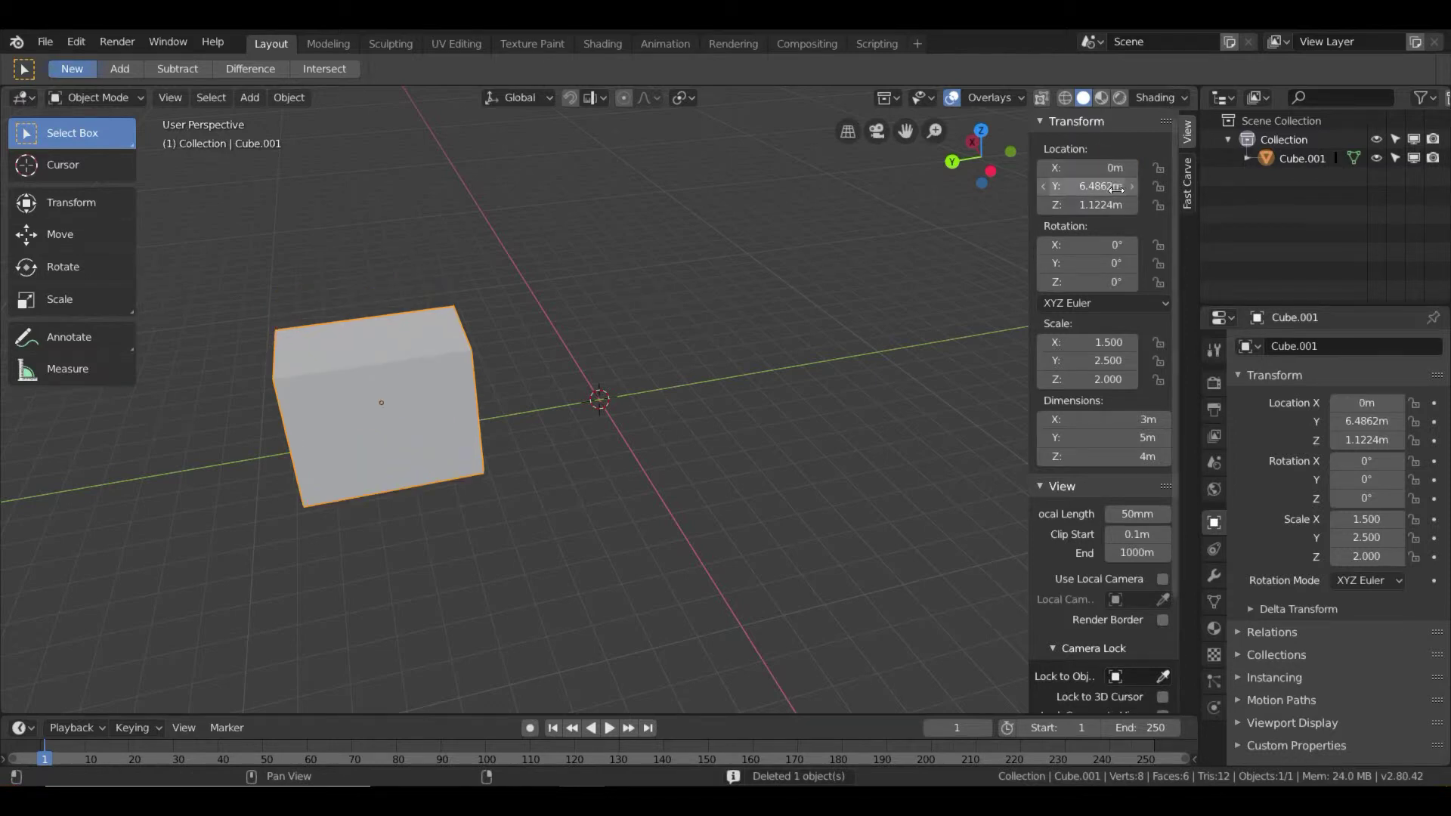
{"action": "left_click", "coordinate": [1114, 187]}
{"action": "type", "text": "0"}
{"action": "key", "text": "Return"}
{"action": "left_click", "coordinate": [1113, 205]}
{"action": "type", "text": "0"}
{"action": "key", "text": "Return"}
Step: Set the cube's X, Y and Z dimensions to 2 m each and deselect it
{"action": "left_click", "coordinate": [1136, 420]}
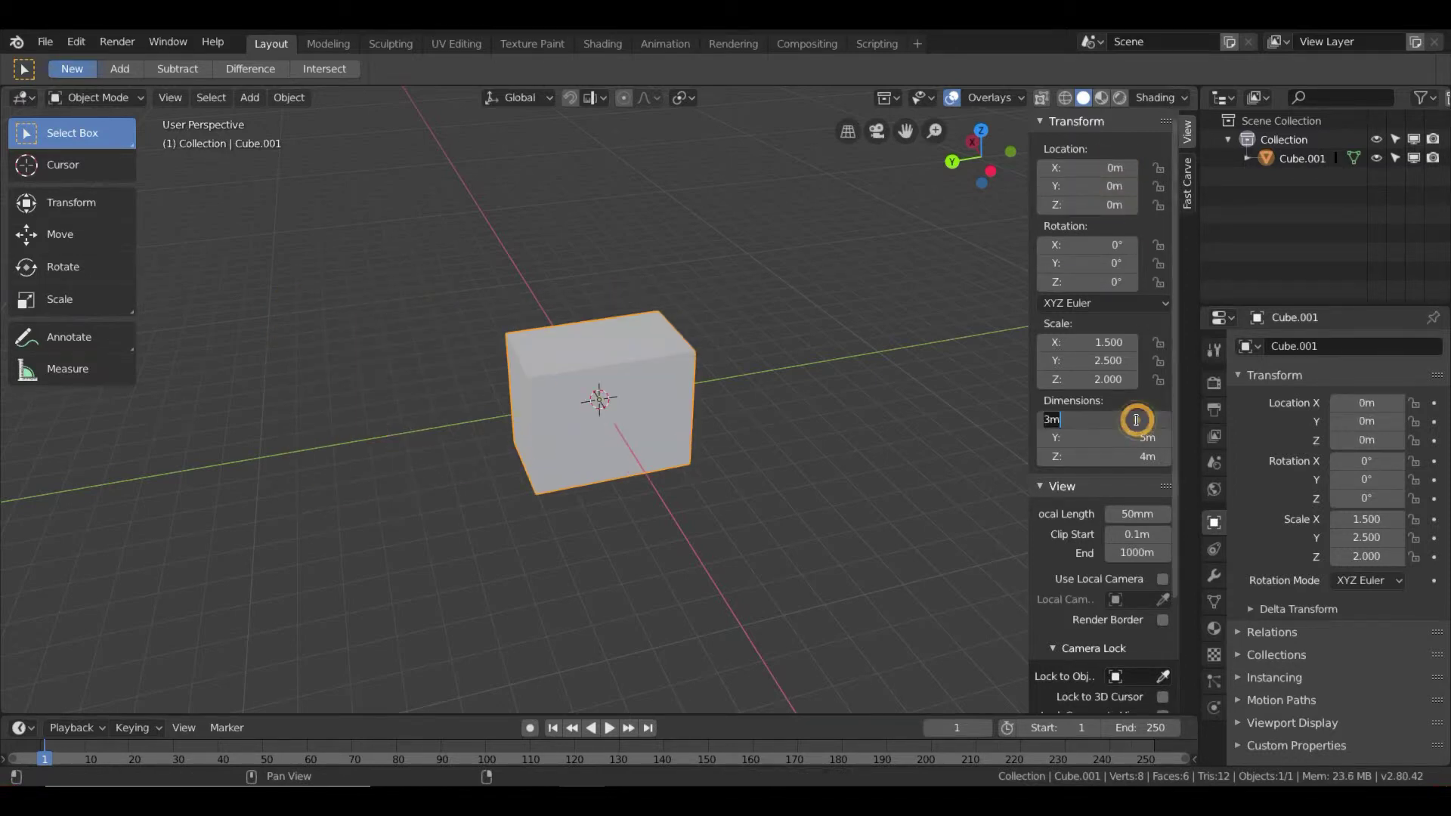
{"action": "type", "text": "2"}
{"action": "key", "text": "Return"}
{"action": "left_click", "coordinate": [1138, 438]}
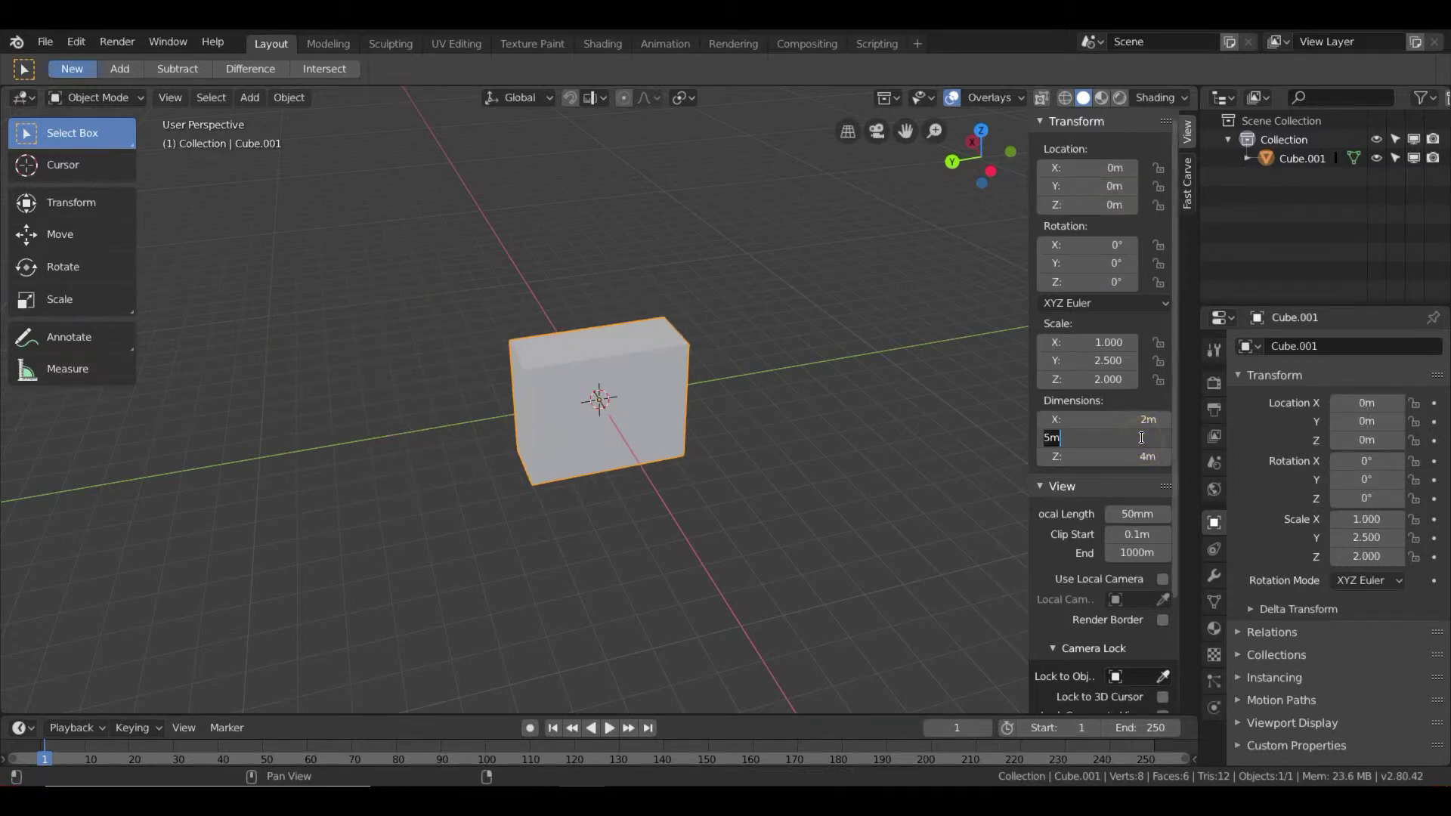
{"action": "type", "text": "2"}
{"action": "key", "text": "Return"}
{"action": "left_click", "coordinate": [1143, 456]}
{"action": "type", "text": "2"}
{"action": "key", "text": "Return"}
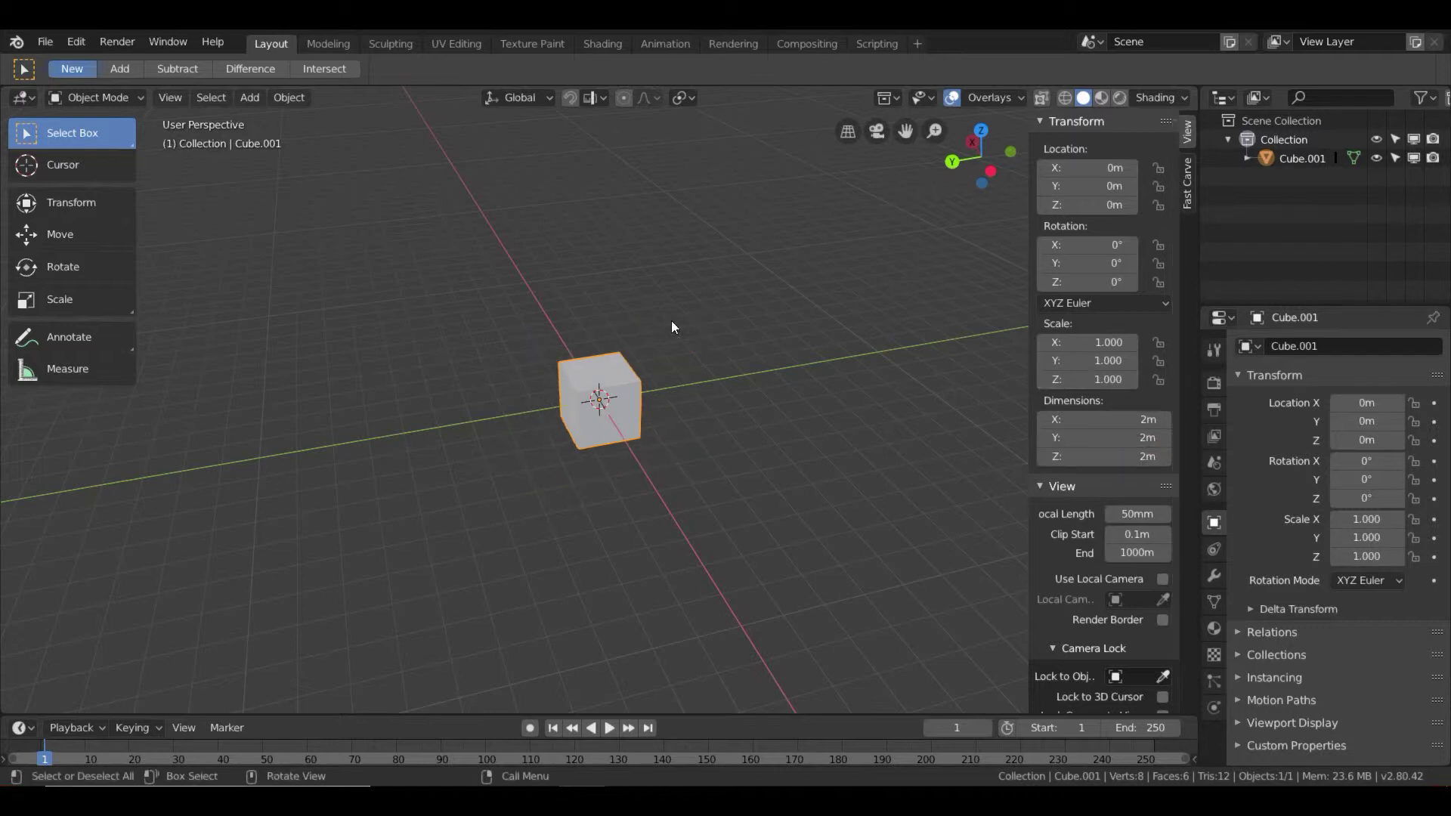
{"action": "left_click", "coordinate": [650, 308]}
Step: Select the cube and try a free uniform scale and a free rotation, keeping neither change
{"action": "left_click", "coordinate": [614, 365]}
{"action": "key", "text": "s"}
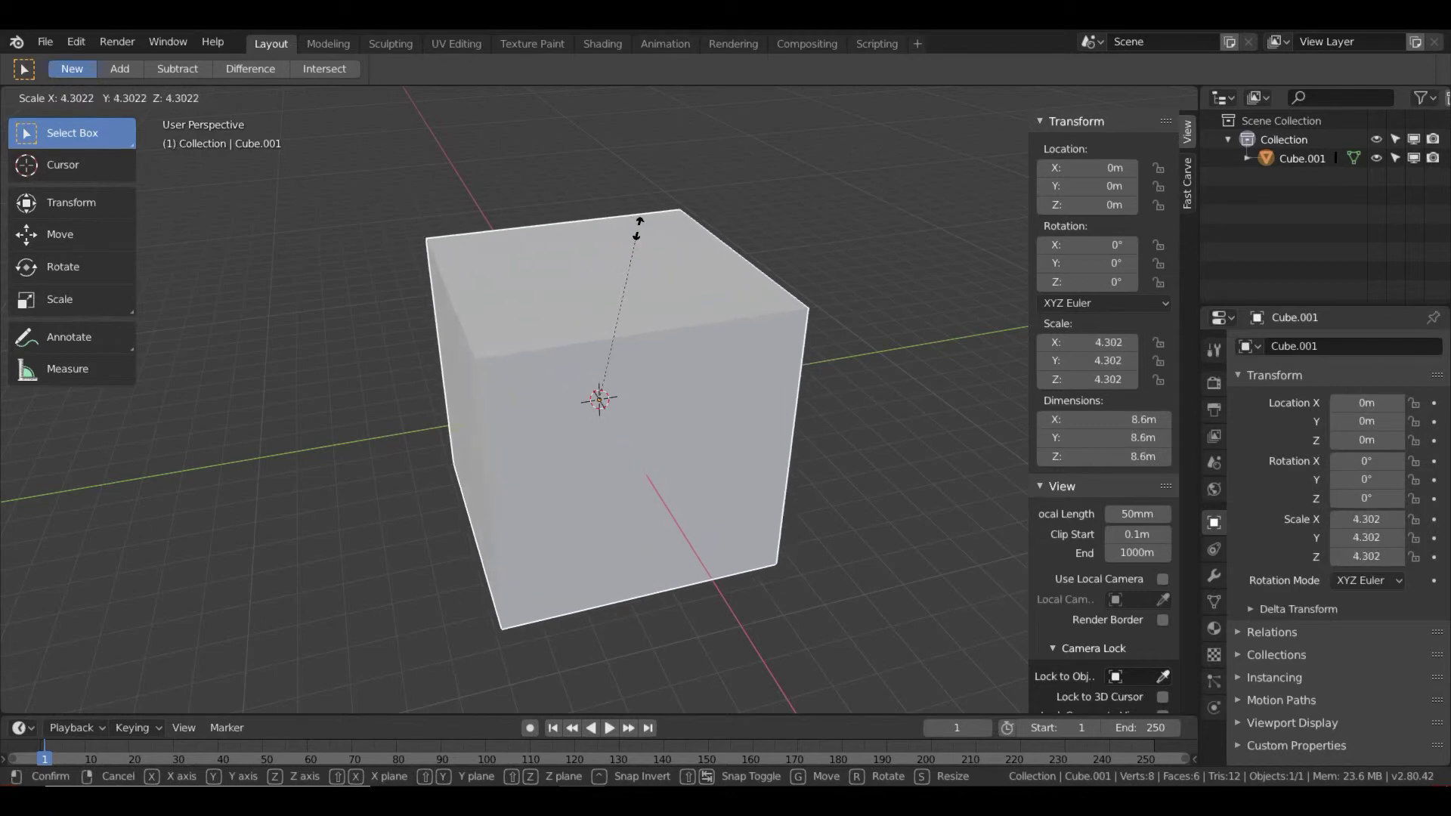
{"action": "right_click", "coordinate": [578, 281]}
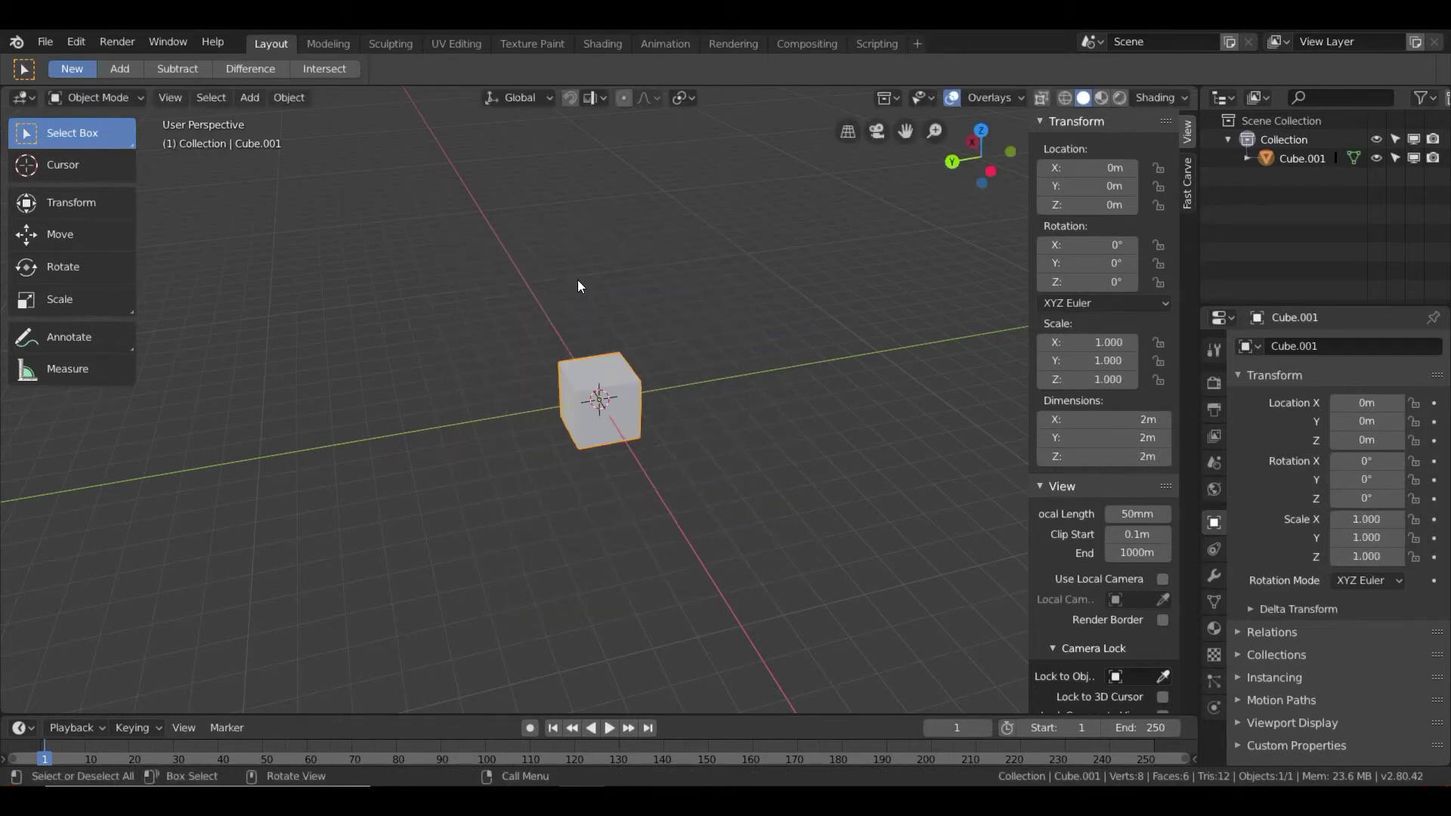
{"action": "key", "text": "r"}
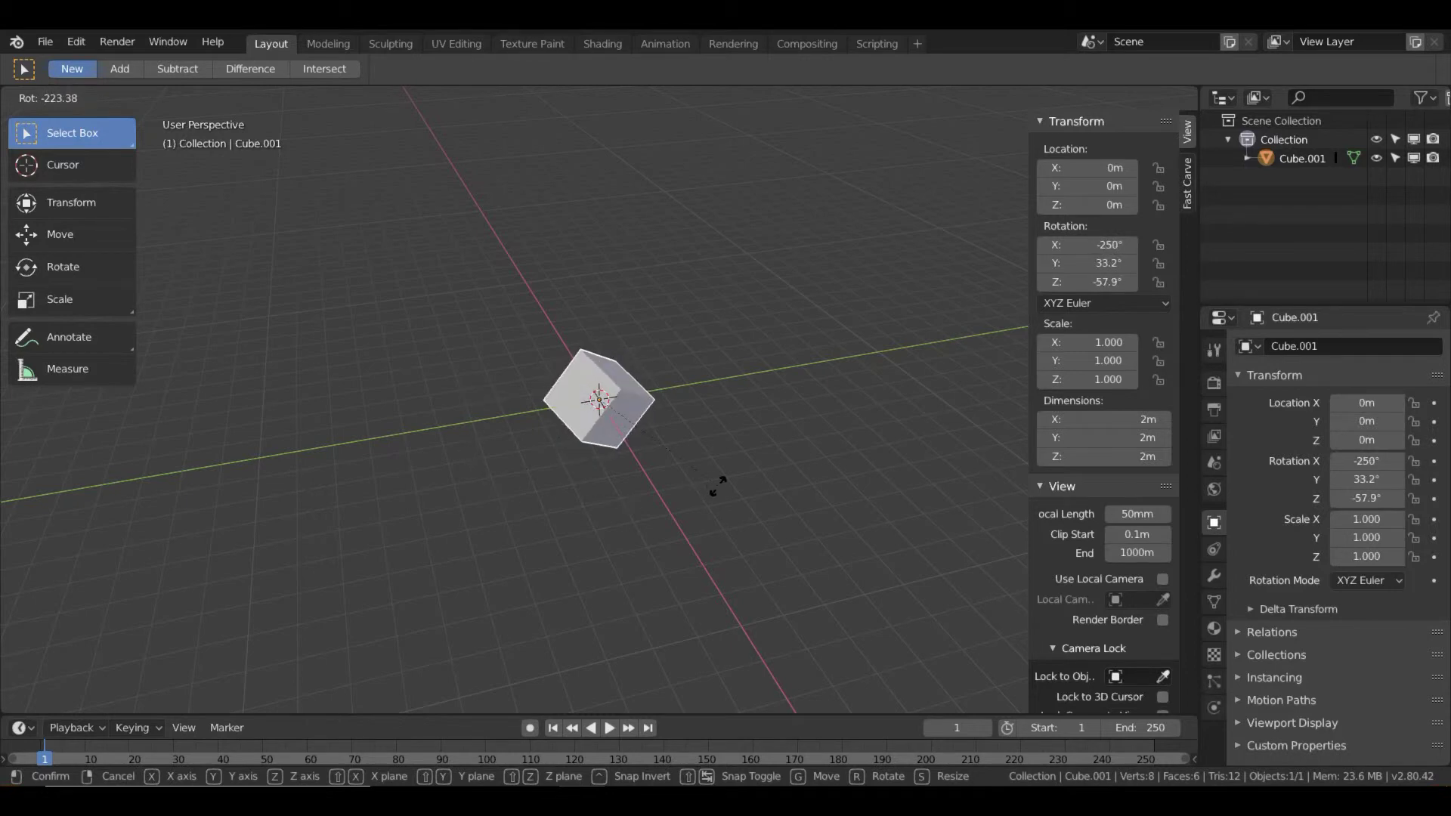
{"action": "right_click", "coordinate": [455, 457]}
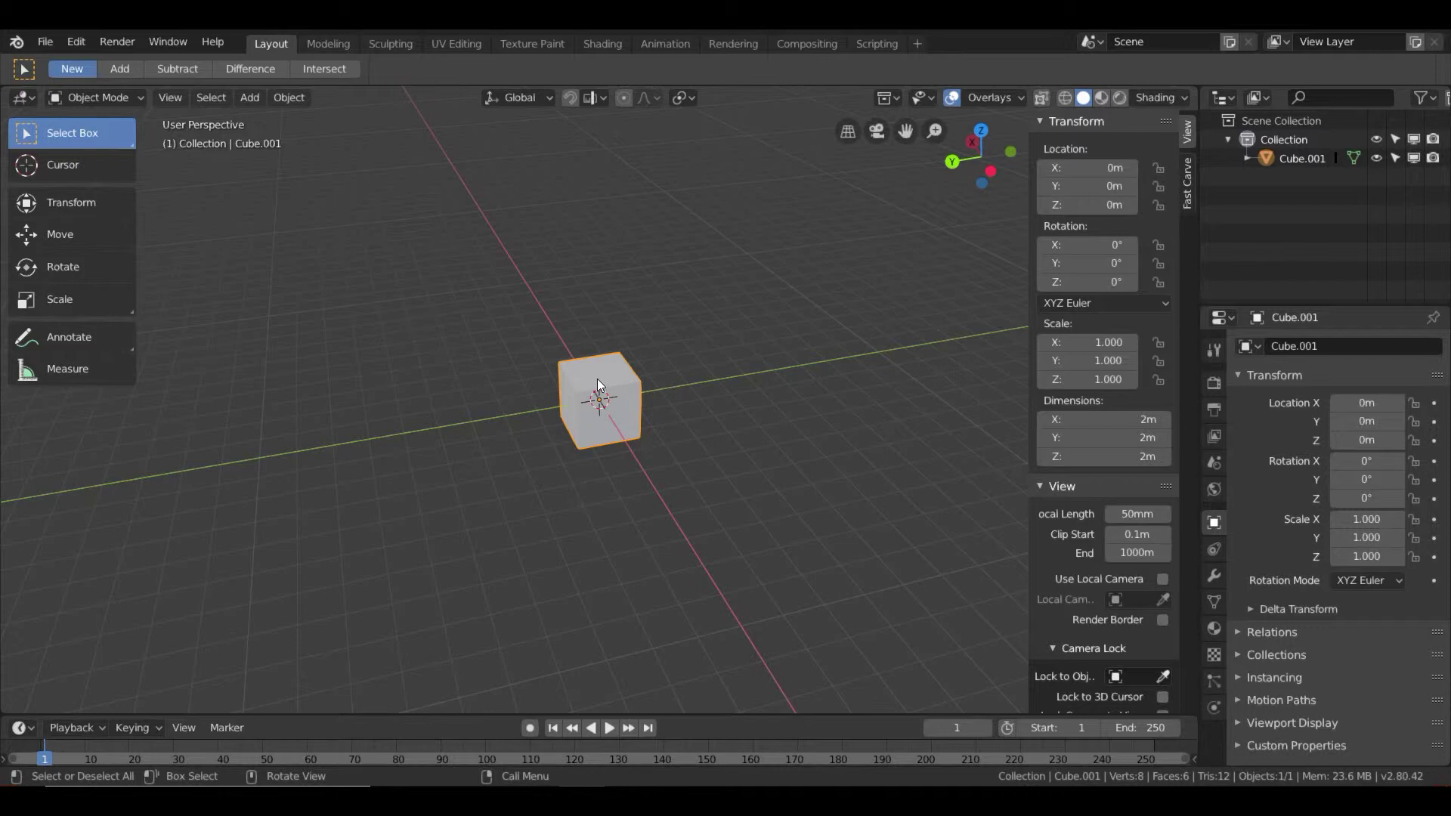
Step: Move the cube exactly 5 m along the global X axis and deselect it
{"action": "key", "text": "g"}
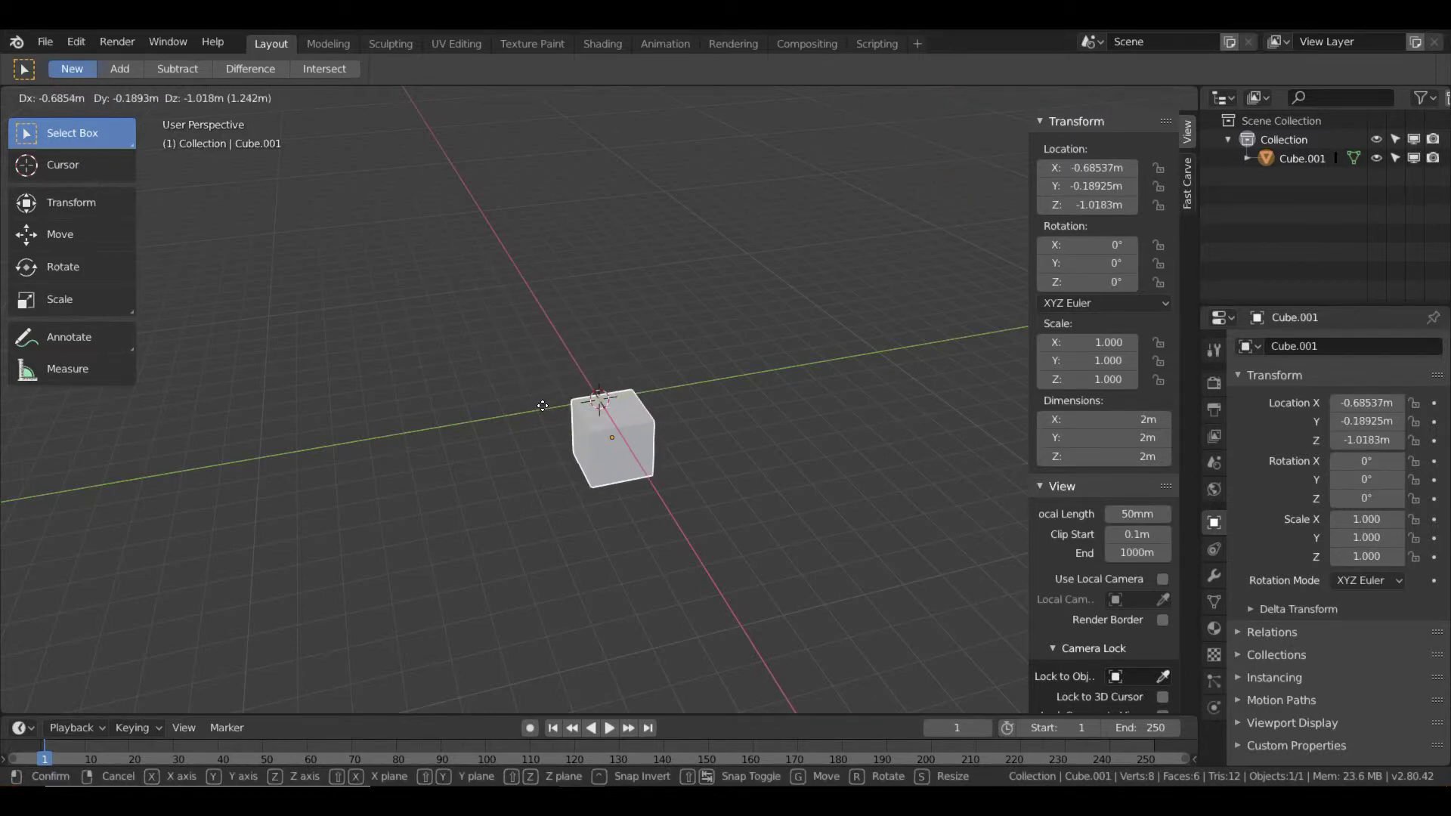
{"action": "key", "text": "x"}
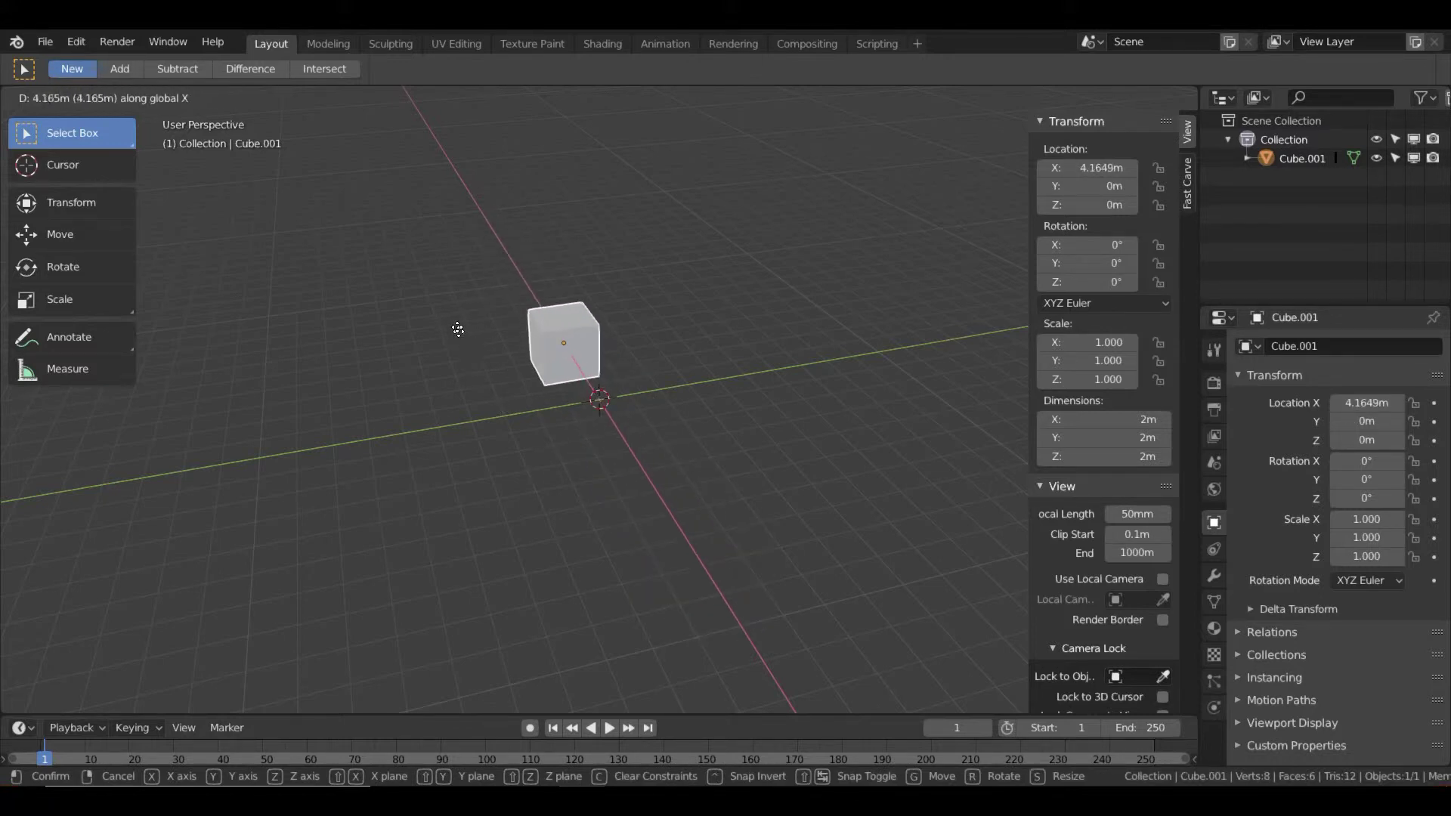
{"action": "type", "text": "5"}
{"action": "key", "text": "Return"}
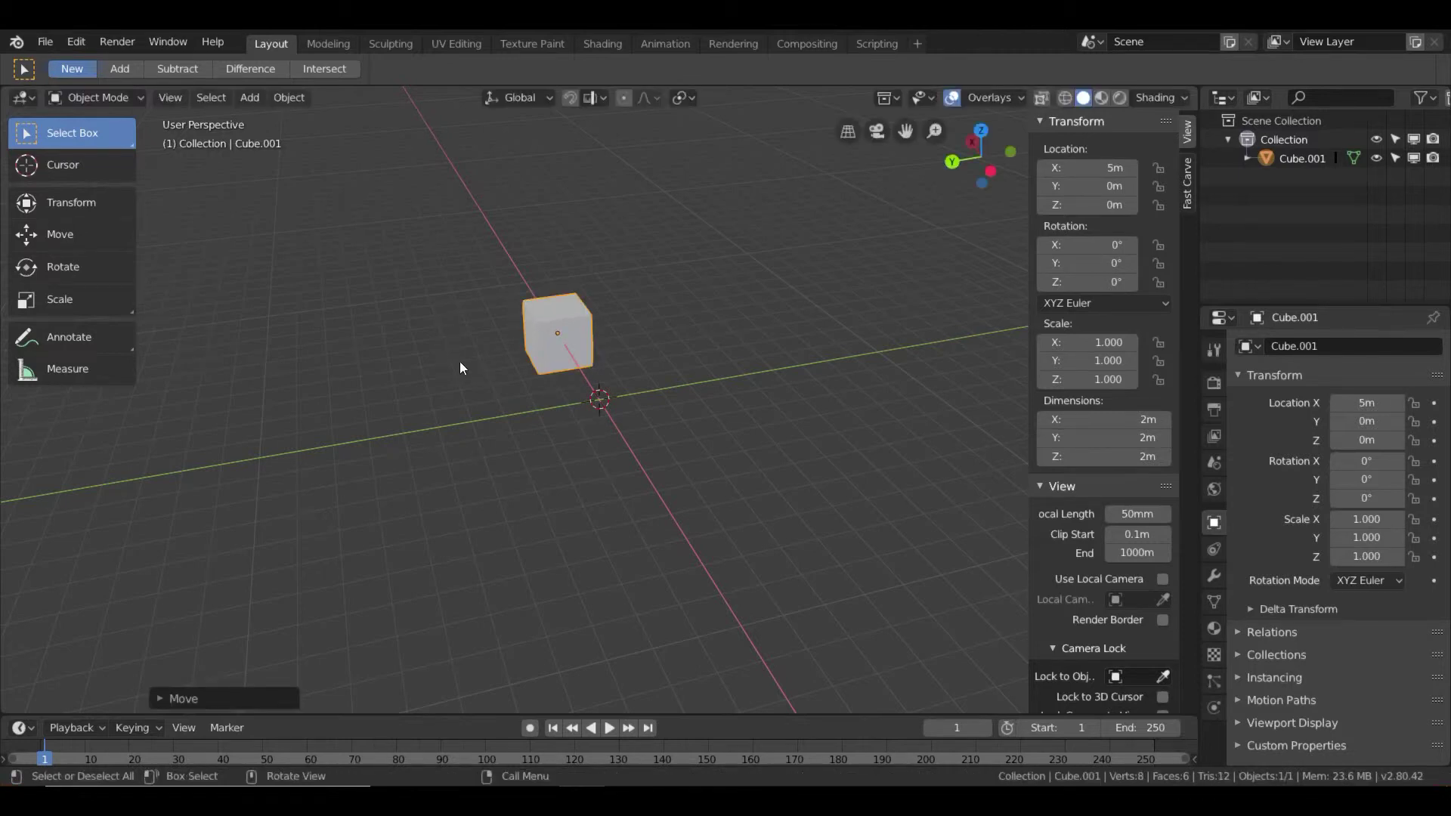
{"action": "left_click", "coordinate": [536, 493]}
Step: Reselect the cube, set its X location to 0 m, and deselect it
{"action": "left_click", "coordinate": [566, 311]}
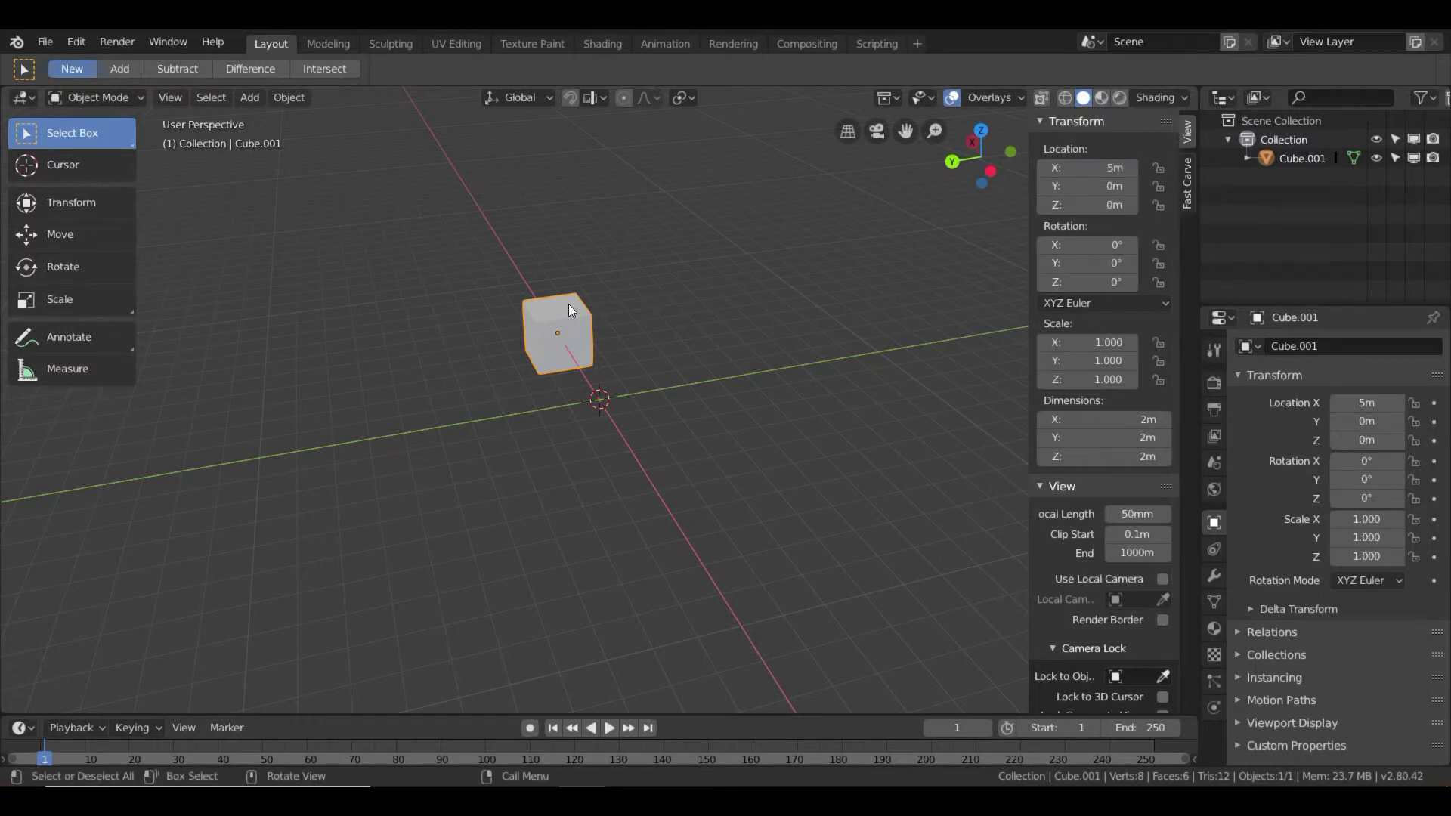
{"action": "left_click", "coordinate": [605, 264]}
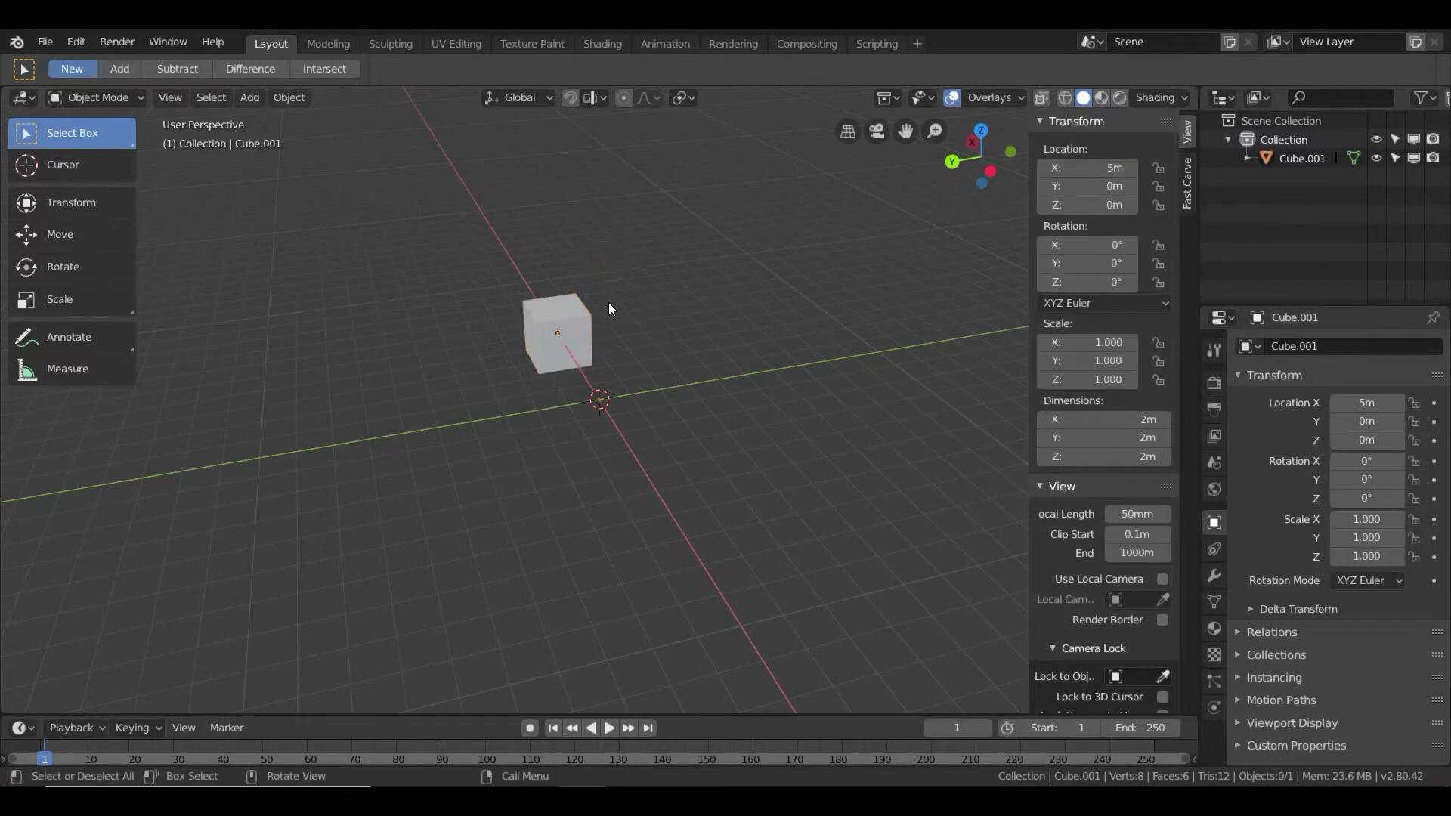
{"action": "left_click", "coordinate": [542, 331]}
{"action": "left_click", "coordinate": [1092, 168]}
{"action": "type", "text": "0"}
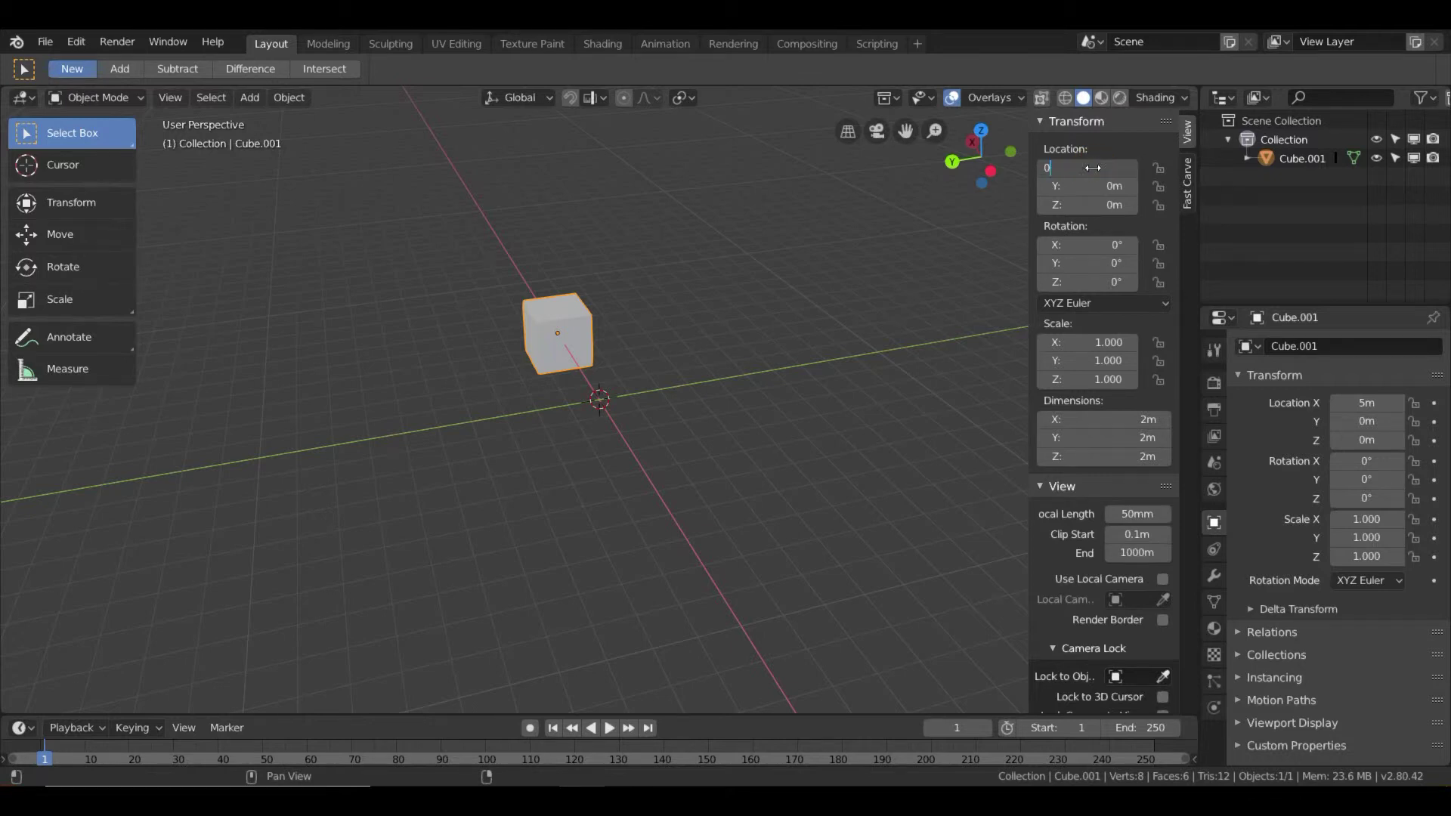
{"action": "key", "text": "Return"}
{"action": "left_click", "coordinate": [858, 227]}
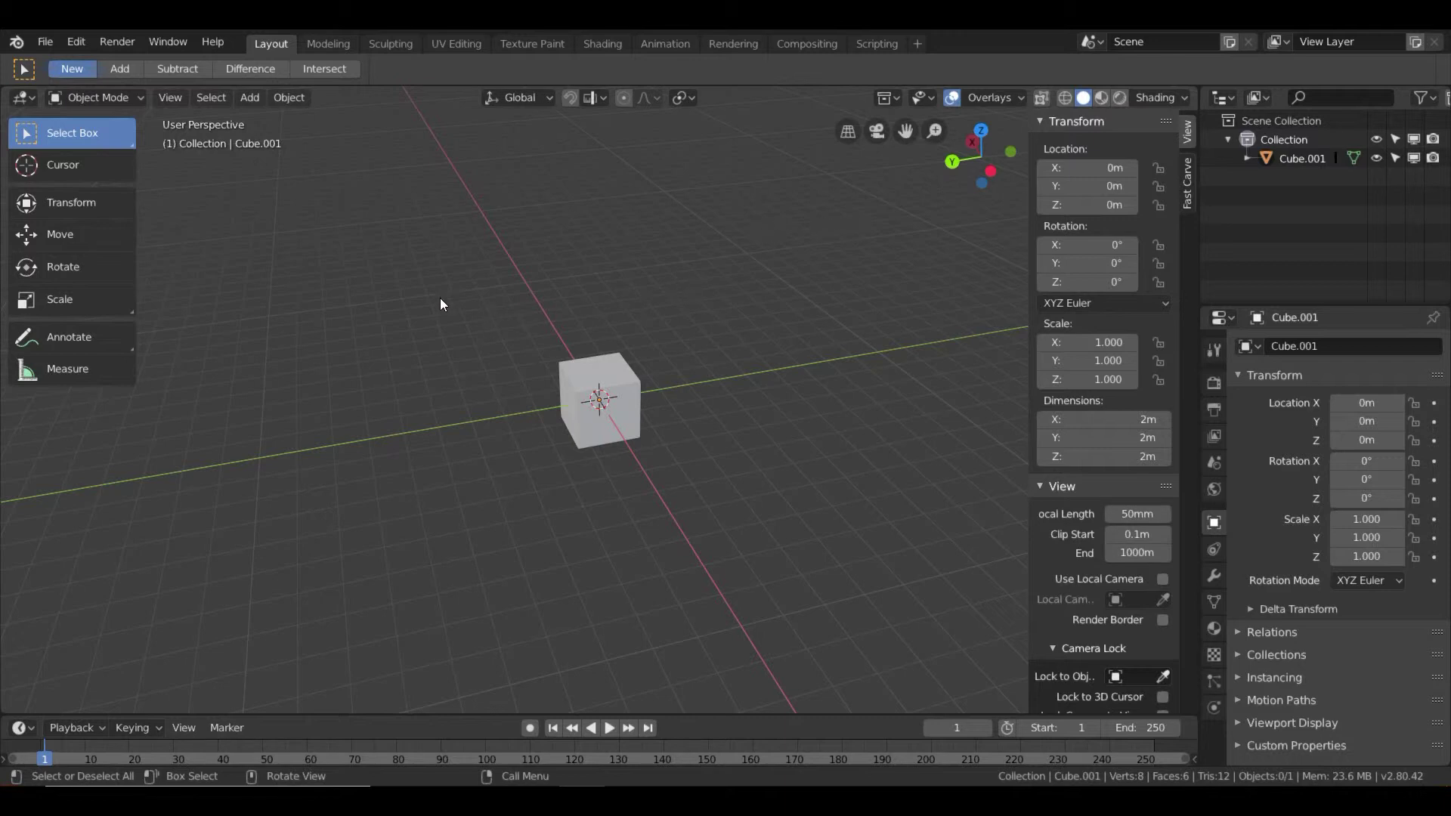
Step: Select the cube and rotate it by 45° about the global Y axis
{"action": "left_click", "coordinate": [619, 373]}
{"action": "key", "text": "r"}
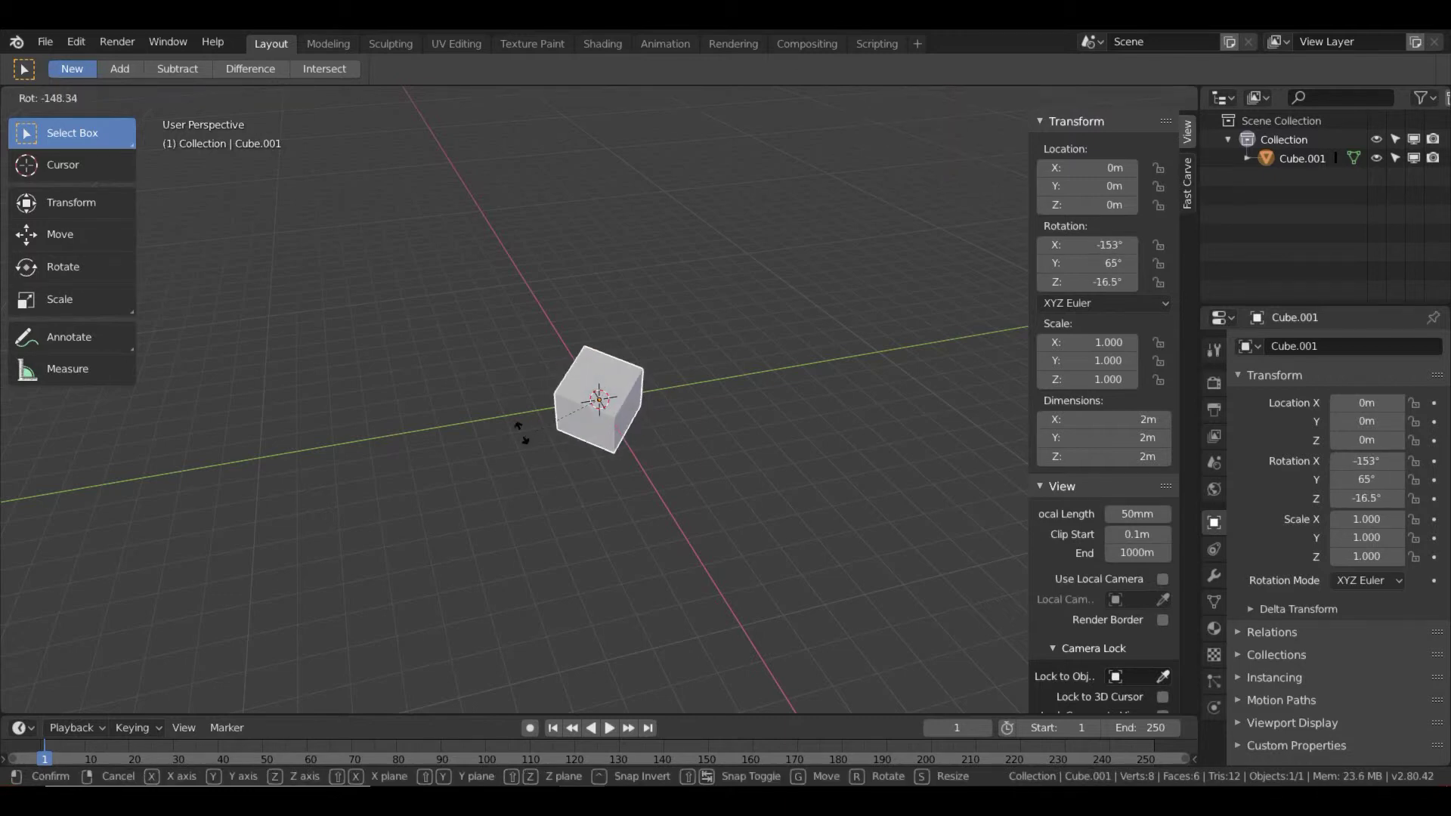
{"action": "key", "text": "y"}
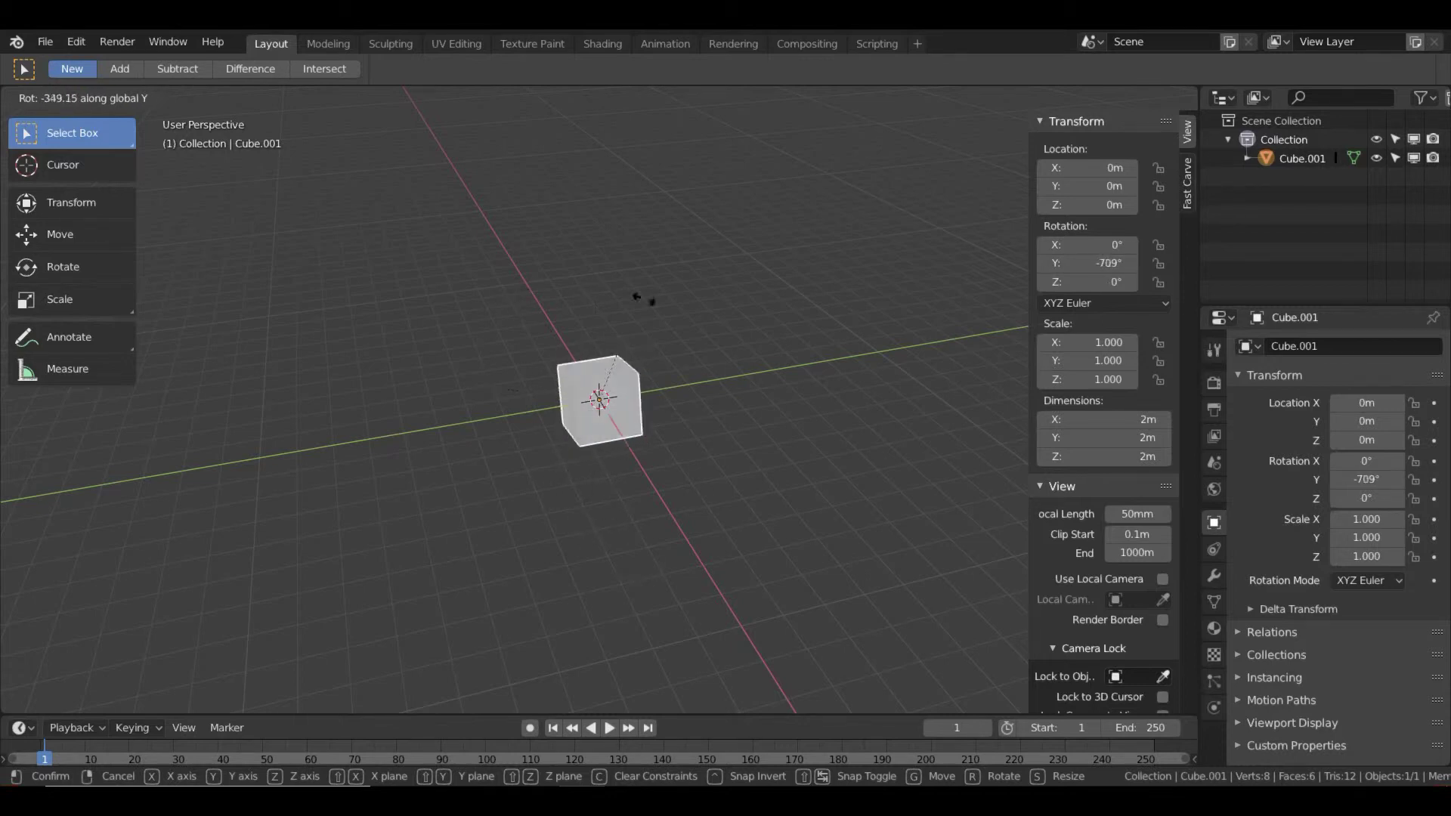
{"action": "type", "text": "45"}
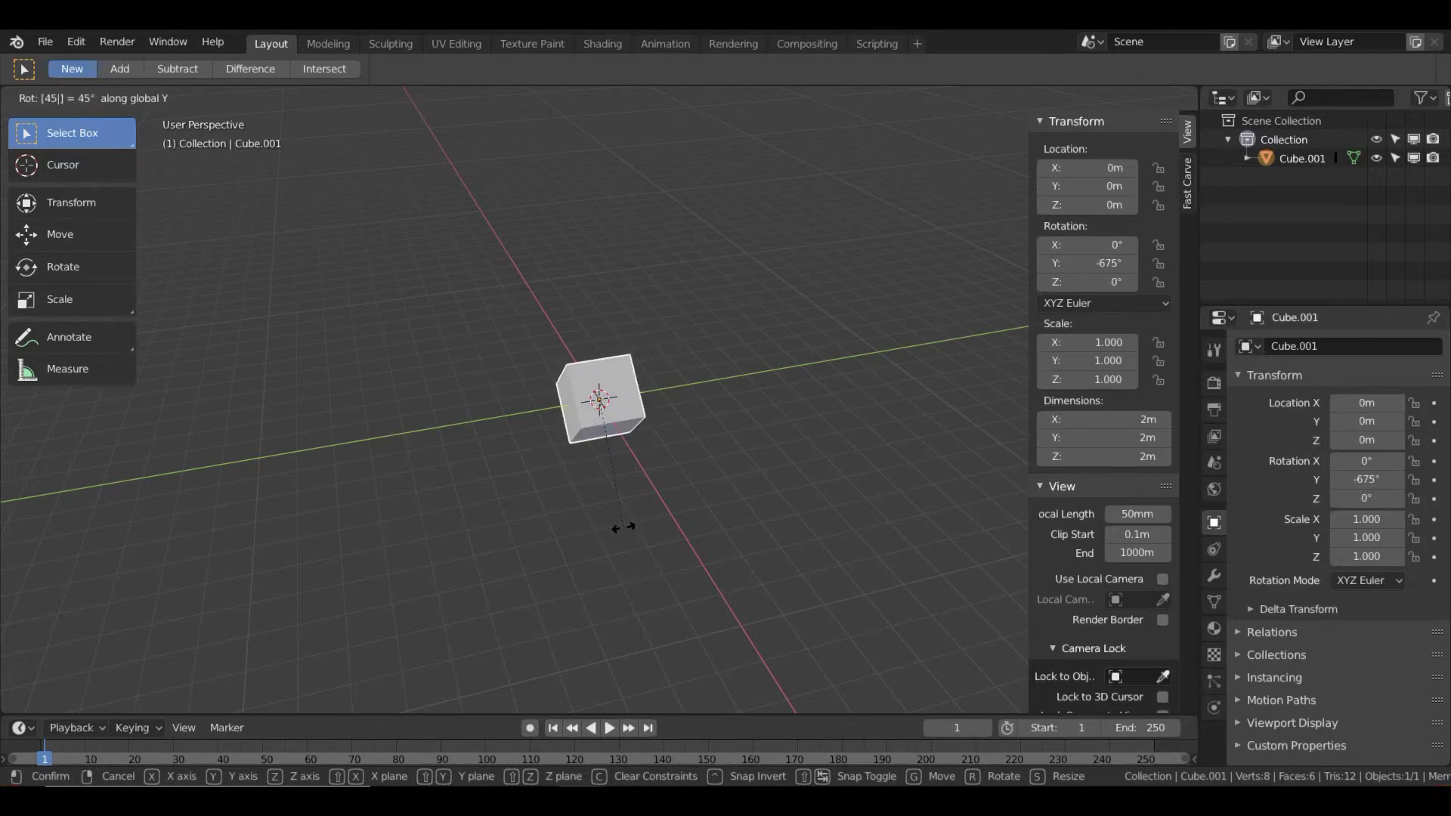
{"action": "key", "text": "Return"}
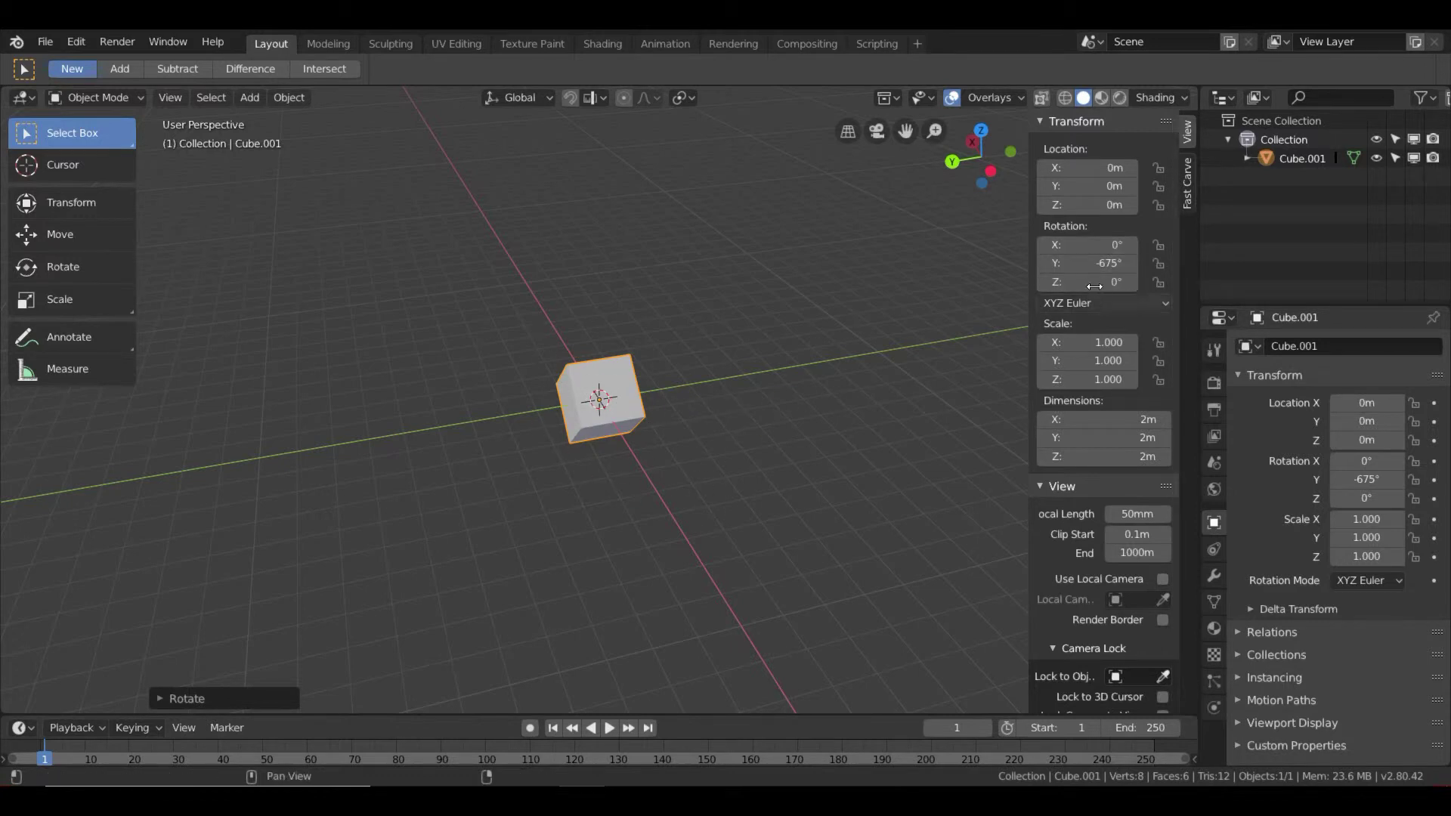
Step: Reset the cube's Y rotation to 0° and rotate it exactly 45° about the global Y axis
{"action": "double_click", "coordinate": [1098, 263]}
{"action": "type", "text": "0"}
{"action": "key", "text": "Return"}
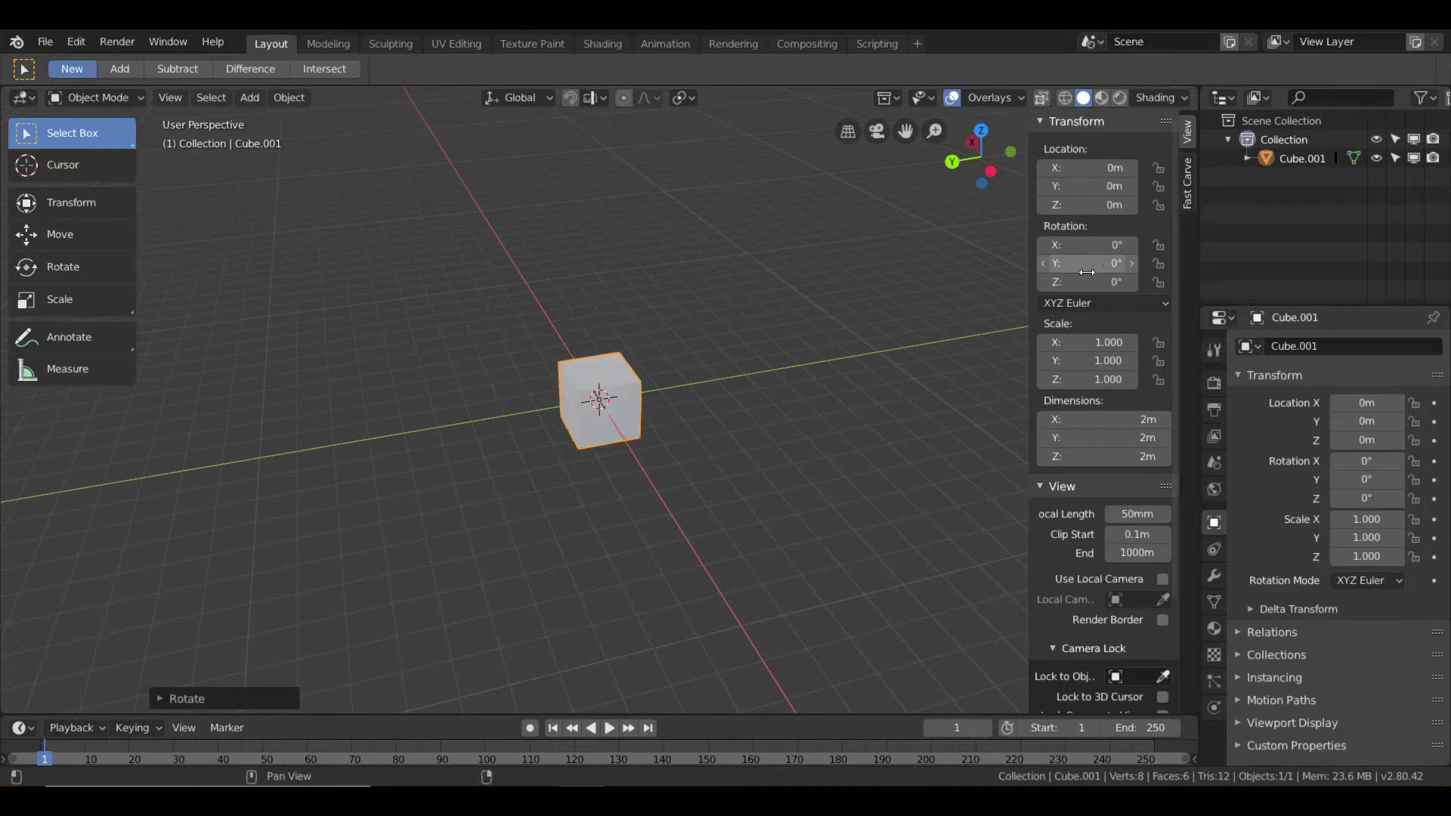
{"action": "type", "text": "r"}
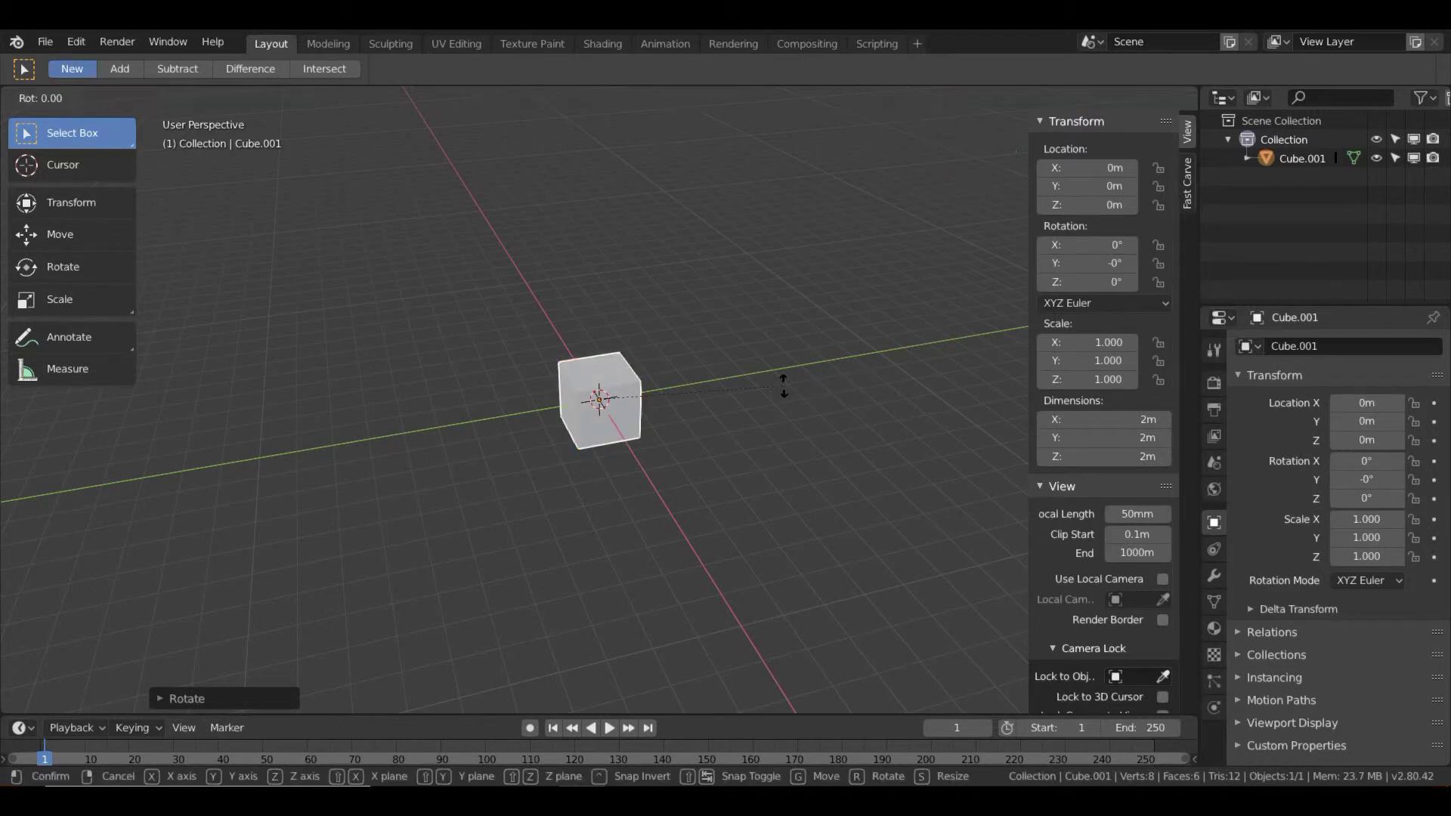
{"action": "type", "text": "y45"}
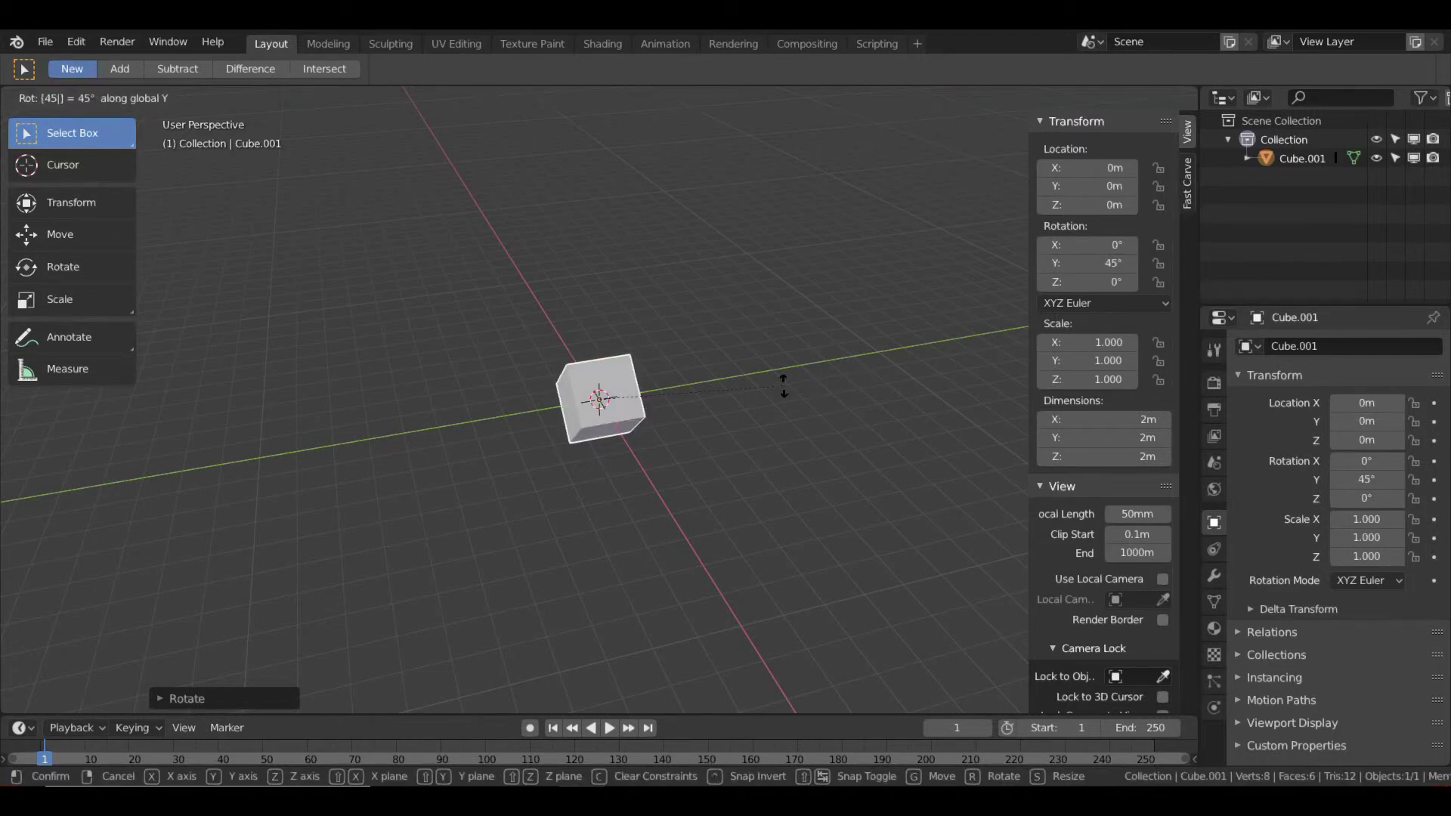
{"action": "key", "text": "Return"}
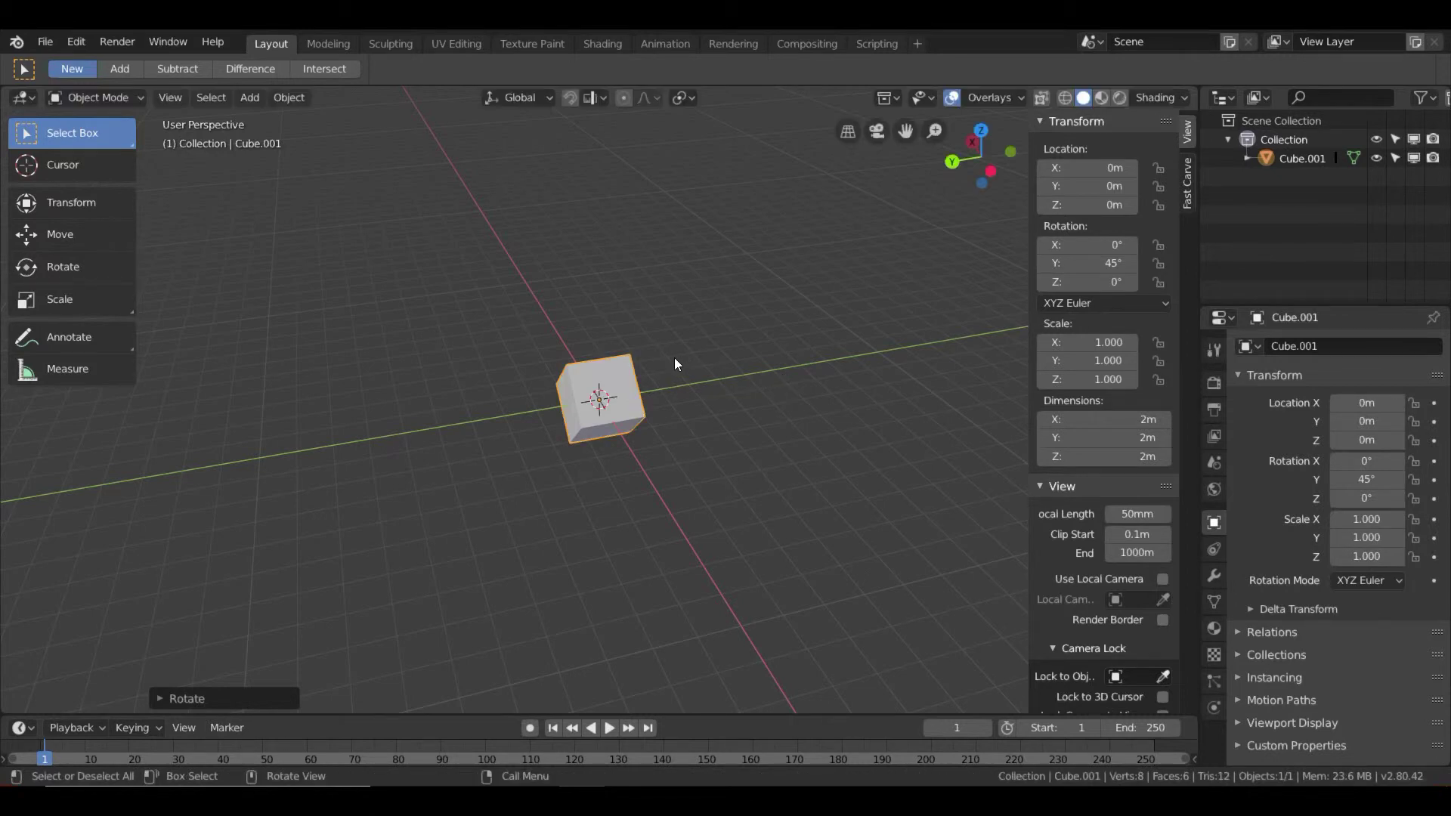
{"action": "mouse_move", "coordinate": [674, 357]}
{"action": "middle_mouse_down"}
{"action": "mouse_move", "coordinate": [742, 360]}
{"action": "mouse_move", "coordinate": [673, 421]}
{"action": "mouse_move", "coordinate": [696, 364]}
{"action": "mouse_move", "coordinate": [684, 330]}
{"action": "middle_mouse_up"}
{"action": "scroll", "coordinate": [543, 407], "scroll_direction": "up", "scroll_amount": 3}
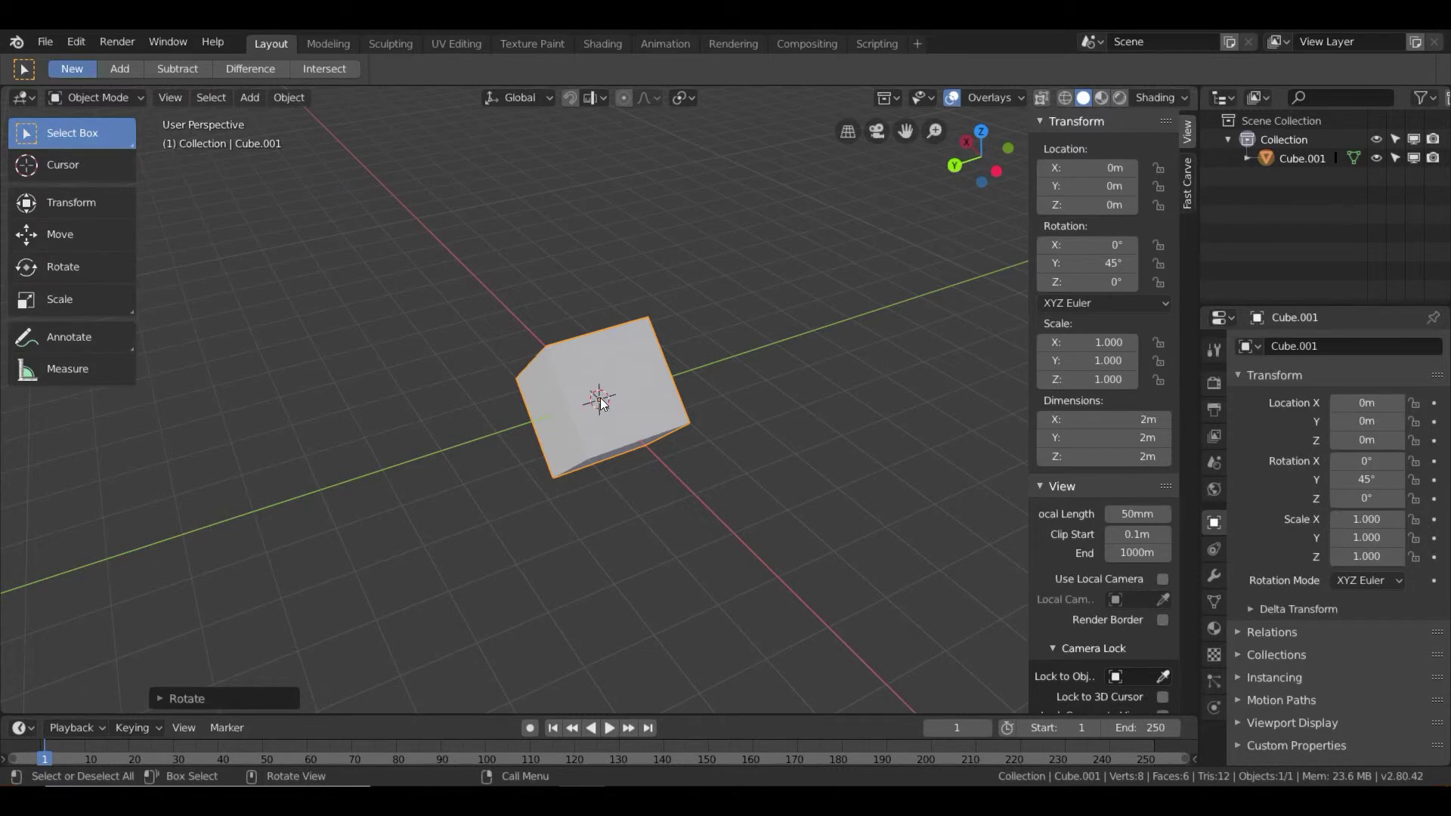
{"action": "scroll", "coordinate": [605, 399], "scroll_direction": "down", "scroll_amount": 1}
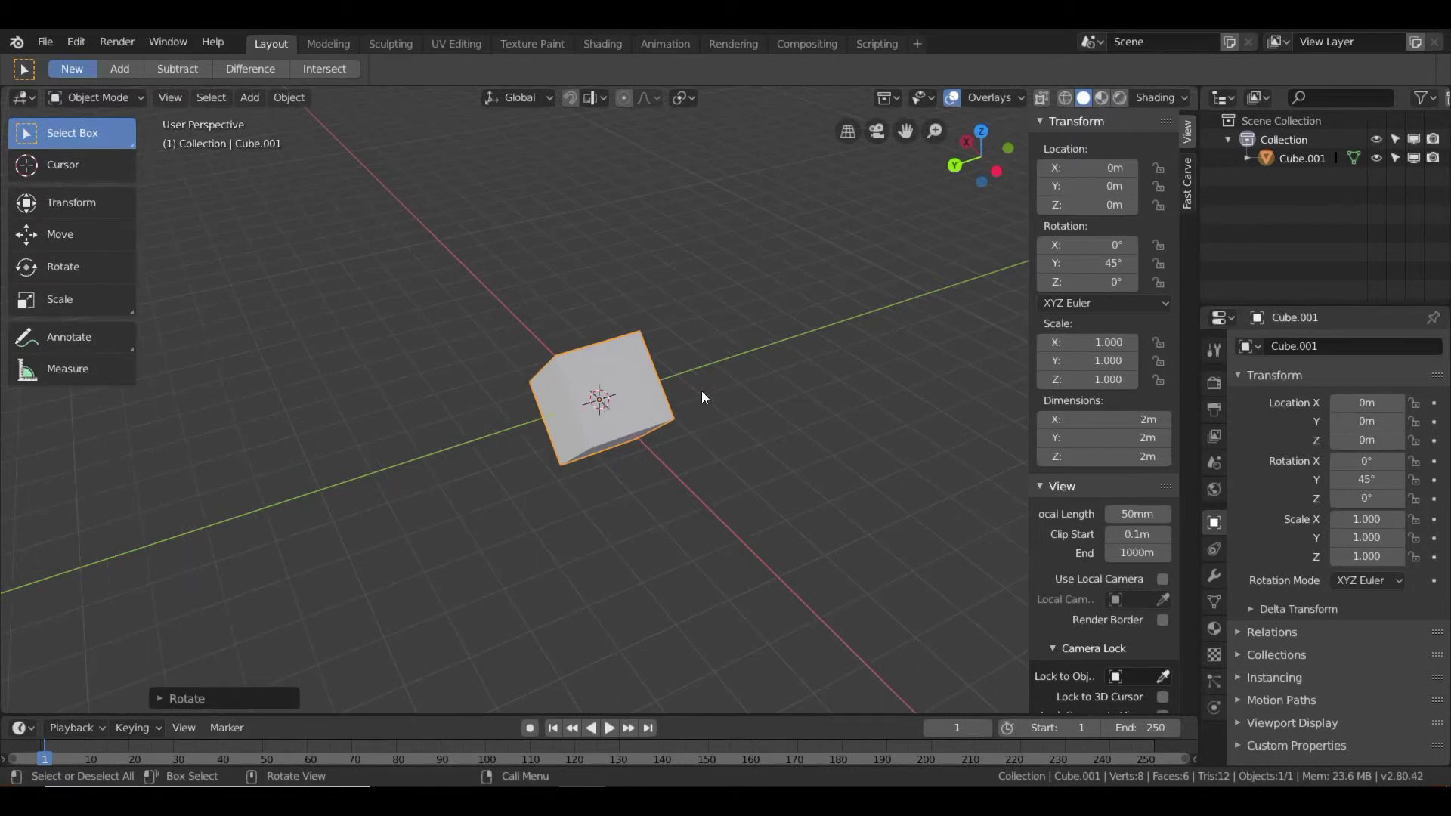
Step: Set the cube's Y rotation to 0°
{"action": "left_click", "coordinate": [1124, 261]}
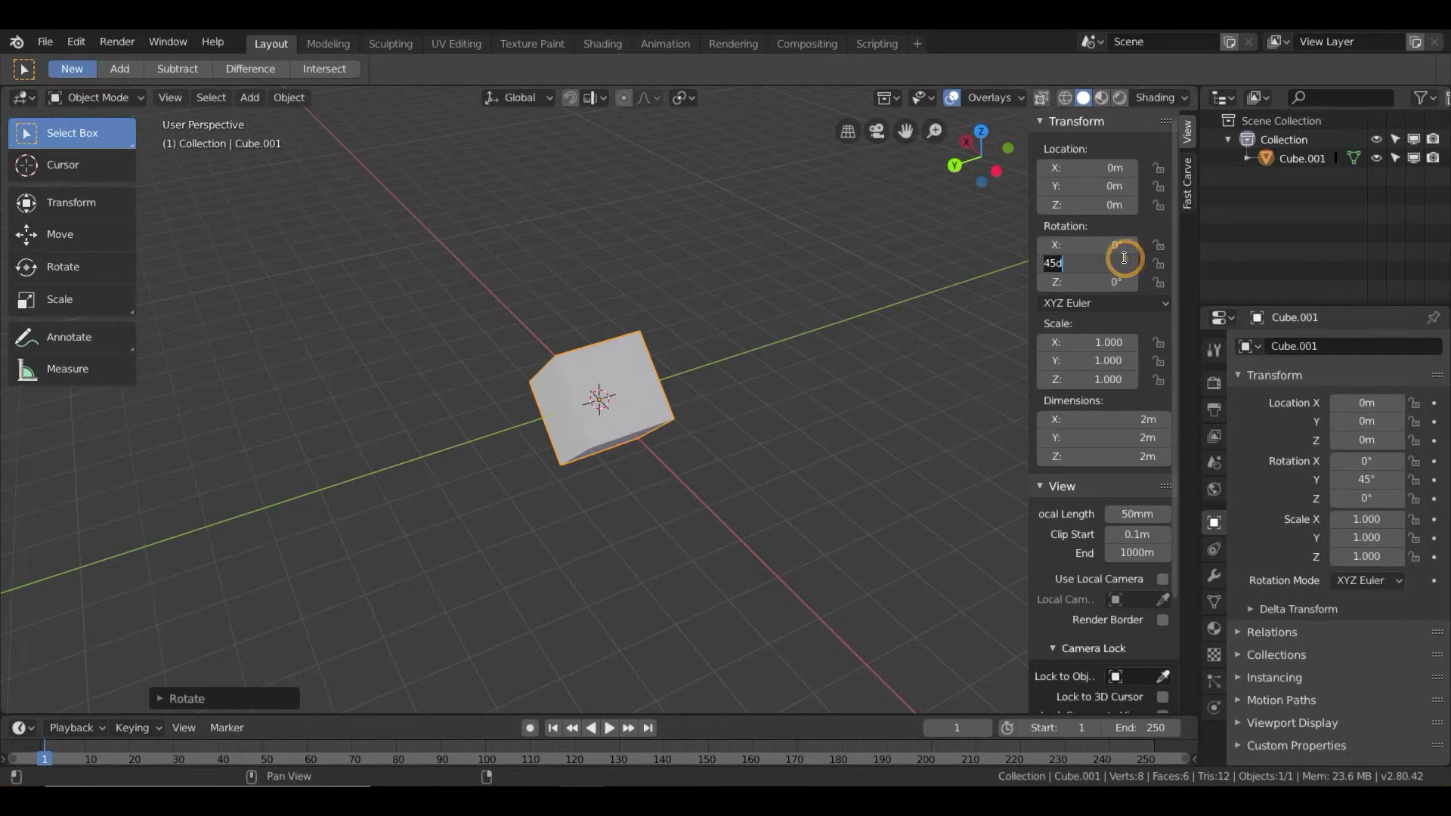
{"action": "left_click", "coordinate": [1096, 267]}
{"action": "left_click_drag", "start_coordinate": [1072, 268], "coordinate": [994, 274]}
{"action": "type", "text": "0"}
{"action": "key", "text": "Return"}
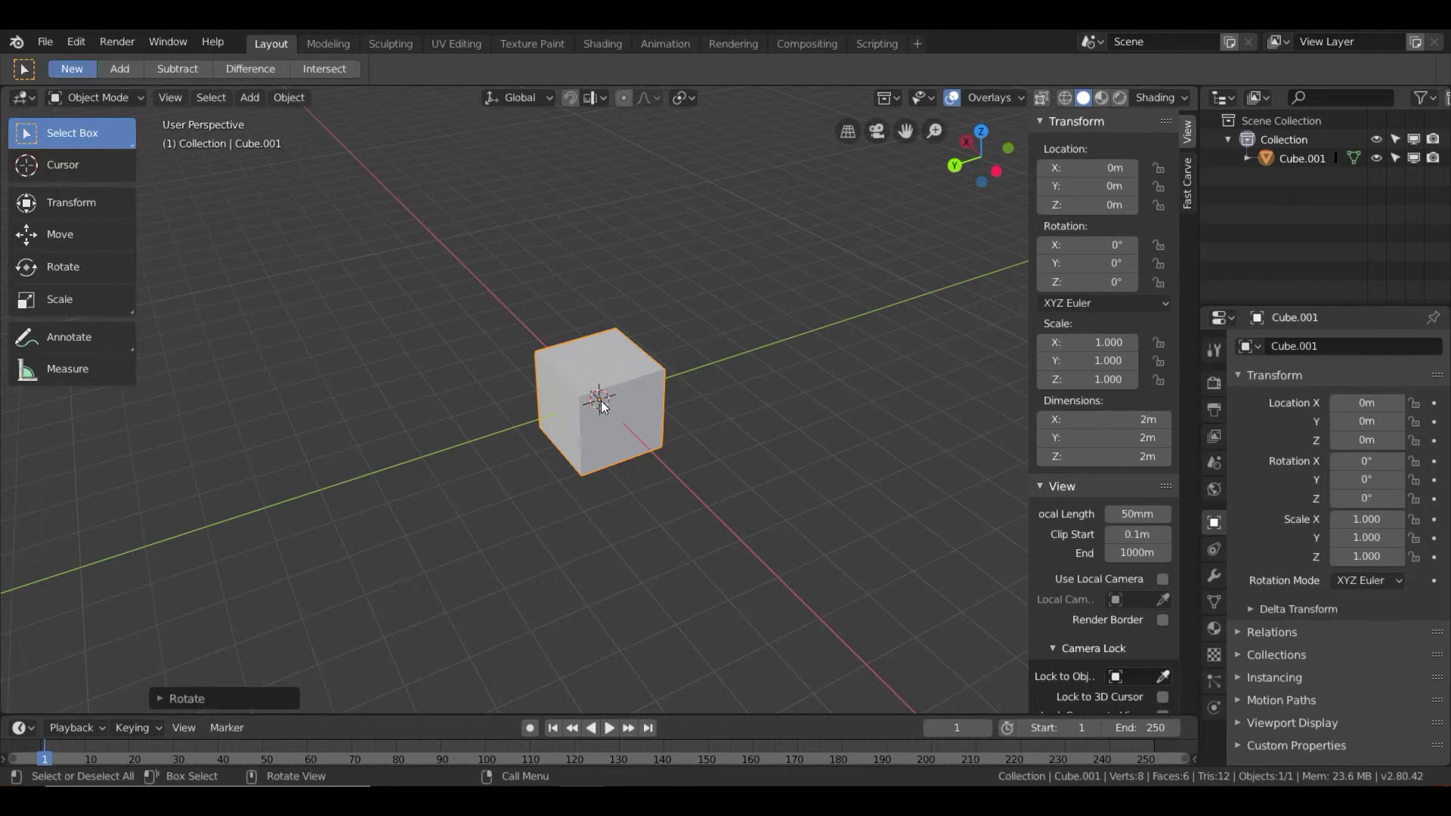
Step: Place the 3D cursor in the empty space just above and behind the cube, and return to the Select Box tool
{"action": "left_click", "coordinate": [76, 165]}
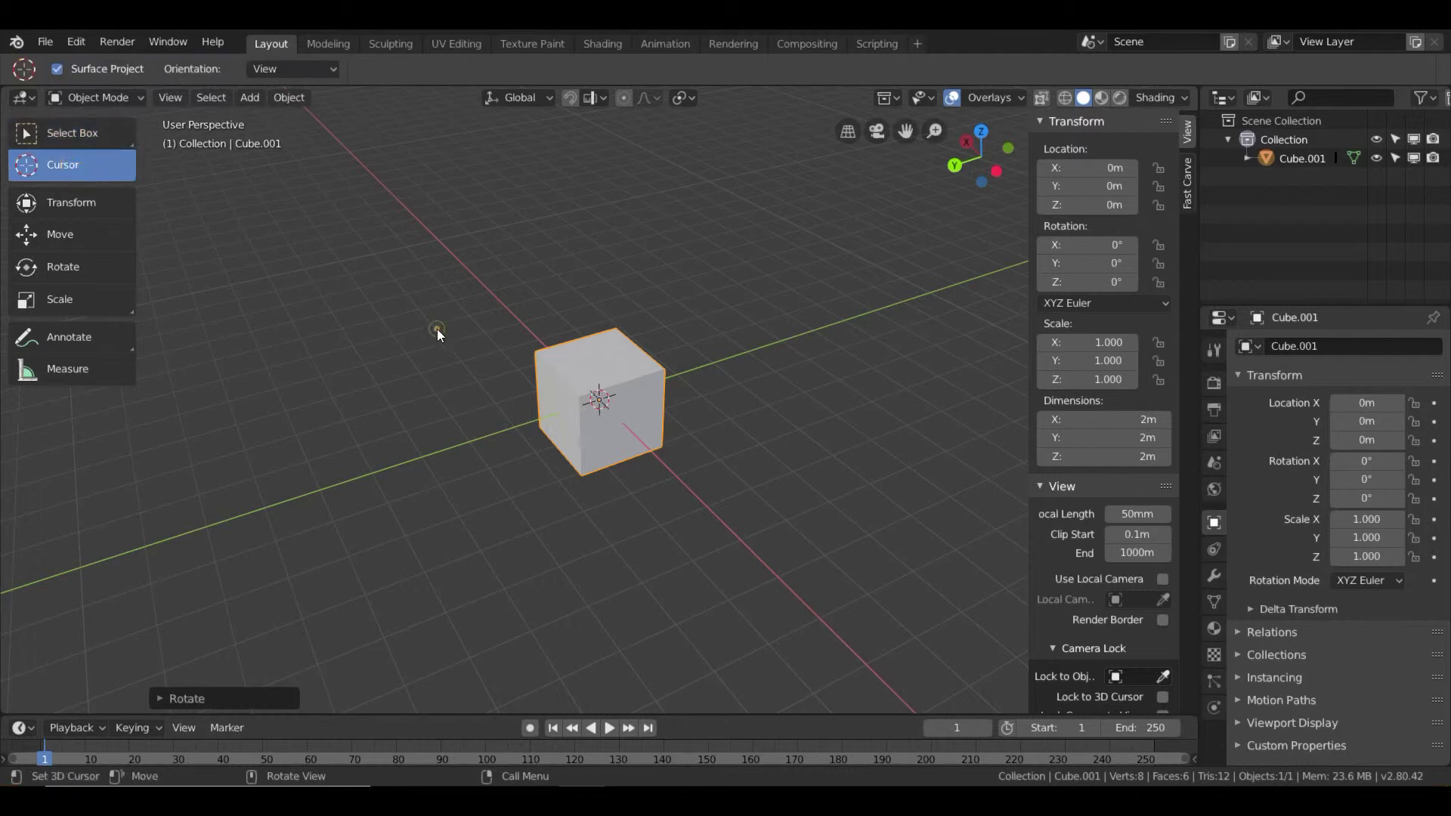
{"action": "left_click", "coordinate": [436, 329]}
{"action": "left_click", "coordinate": [563, 277]}
{"action": "left_click", "coordinate": [107, 138]}
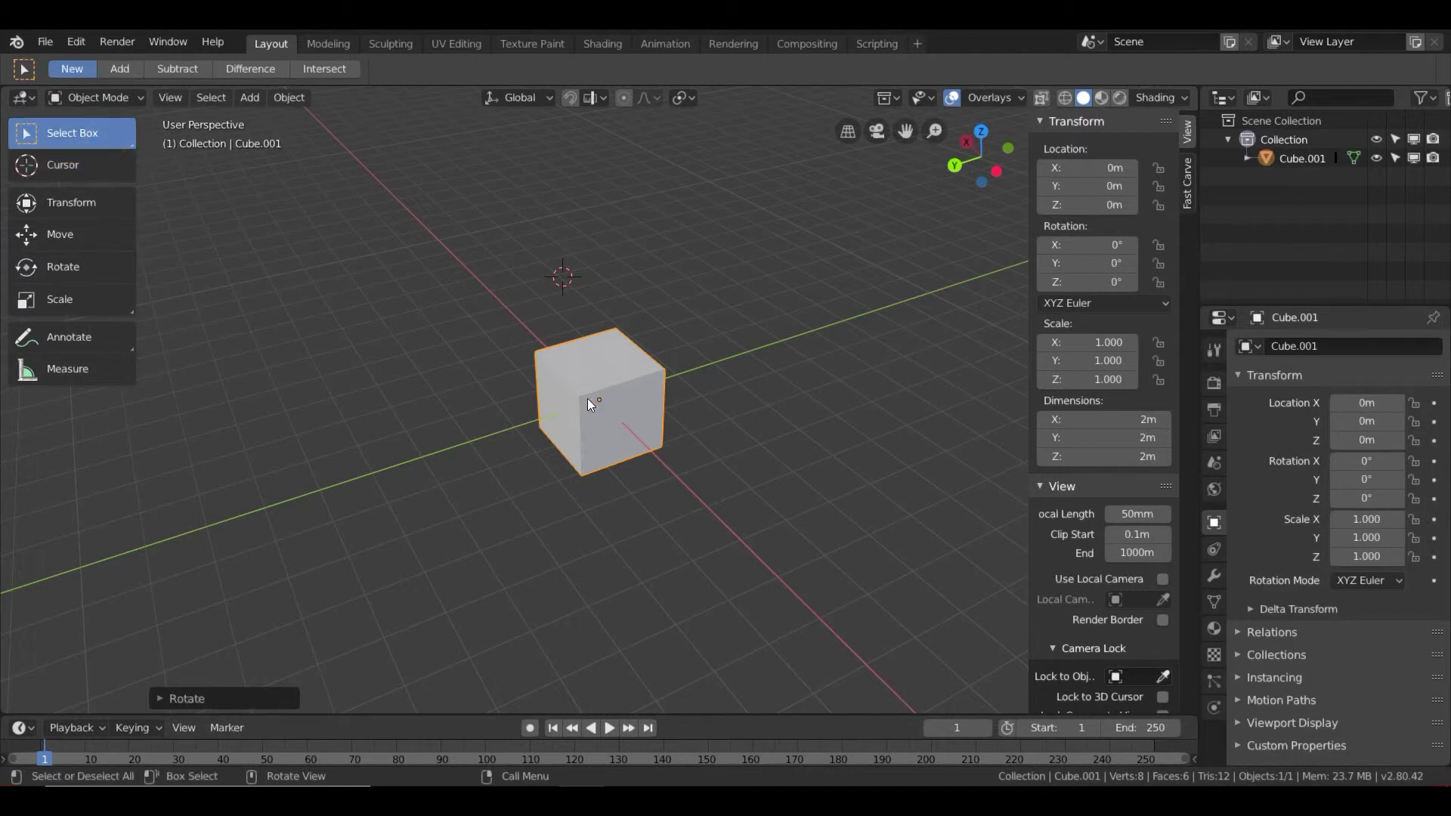
Step: Deselect the cube and add a new mesh cube at the 3D cursor
{"action": "mouse_move", "coordinate": [538, 434]}
{"action": "middle_mouse_down"}
{"action": "mouse_move", "coordinate": [579, 448]}
{"action": "mouse_move", "coordinate": [544, 435]}
{"action": "middle_mouse_up"}
{"action": "left_click", "coordinate": [515, 488]}
{"action": "scroll", "coordinate": [547, 427], "scroll_direction": "down", "scroll_amount": 2}
{"action": "scroll", "coordinate": [543, 433], "scroll_direction": "up", "scroll_amount": 1}
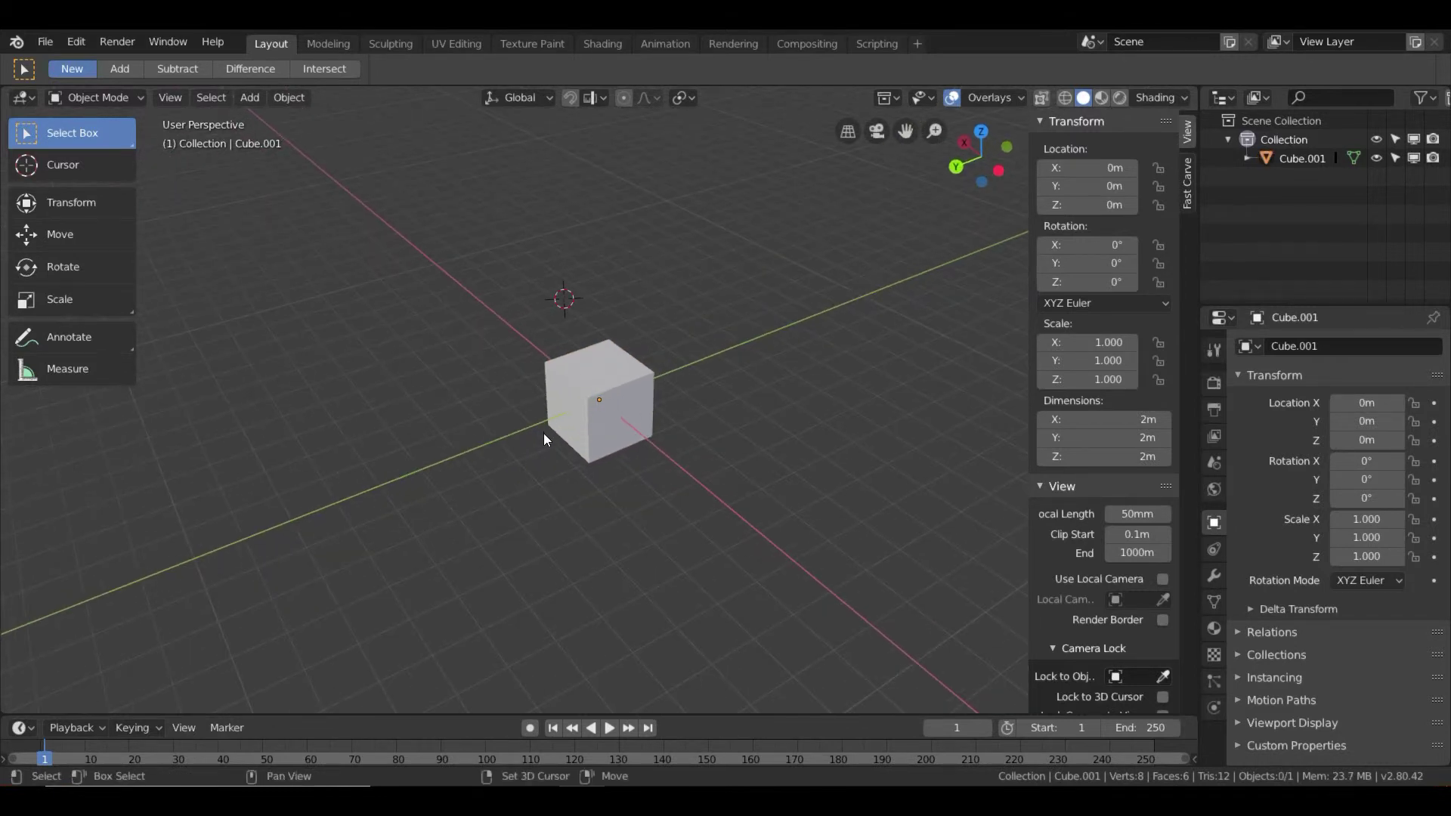
{"action": "key", "text": "shift+a"}
{"action": "mouse_move", "coordinate": [542, 432]}
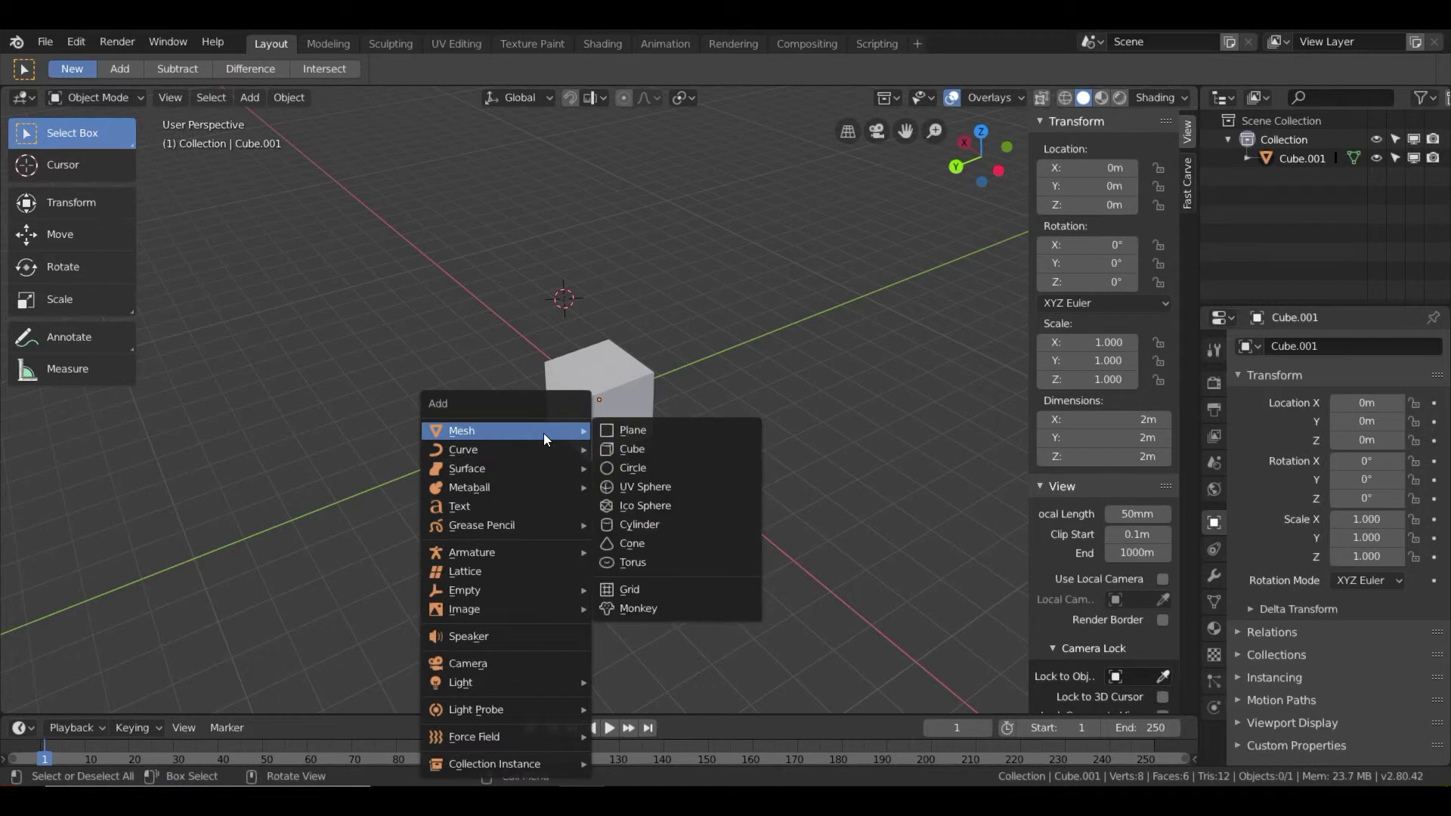
{"action": "left_click", "coordinate": [614, 449]}
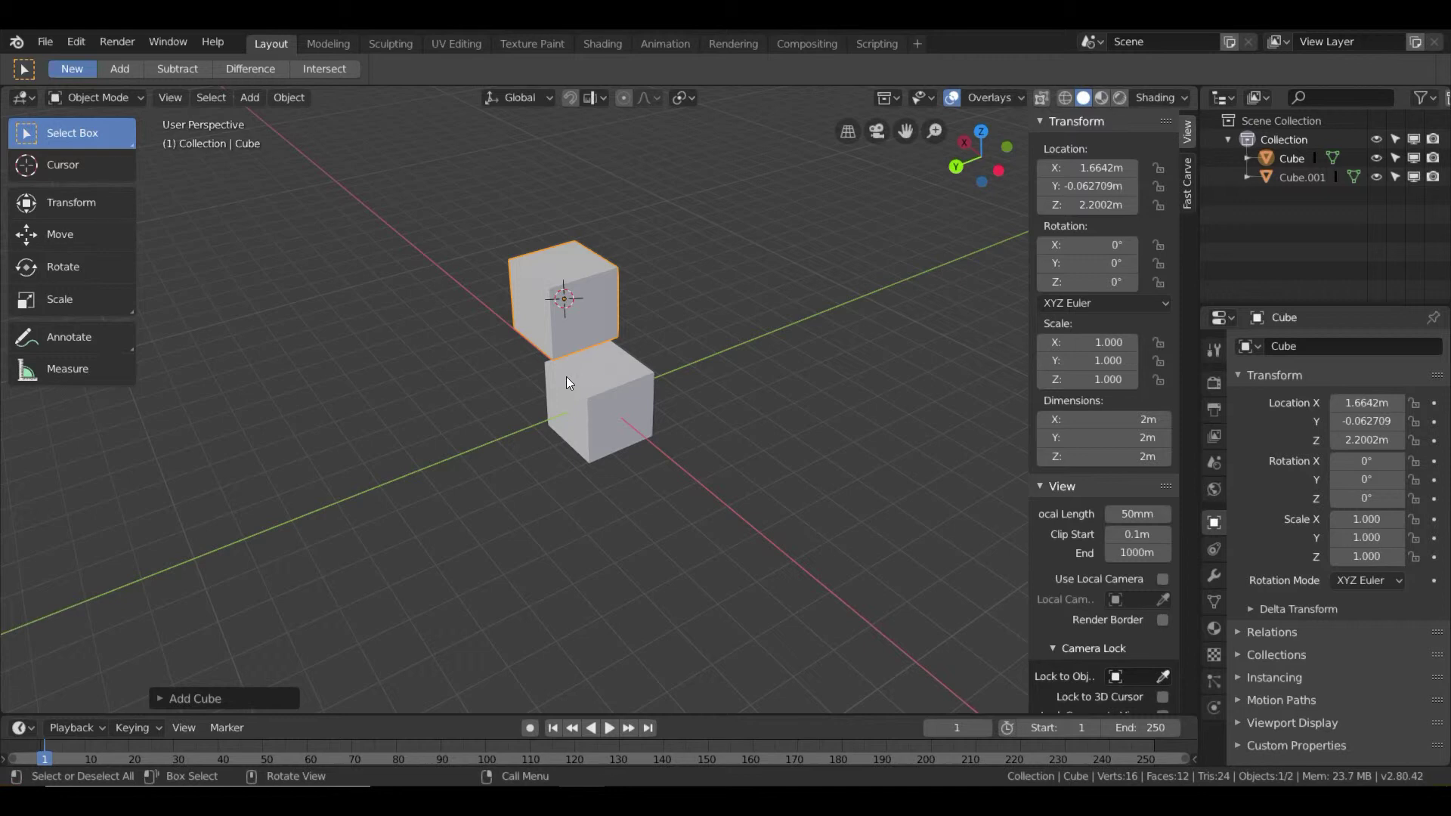
Step: Move the new cube freely beside the original one, to about X 1.07 m, Y 3.03 m, Z -1.01 m
{"action": "key", "text": "g"}
{"action": "left_click", "coordinate": [457, 371]}
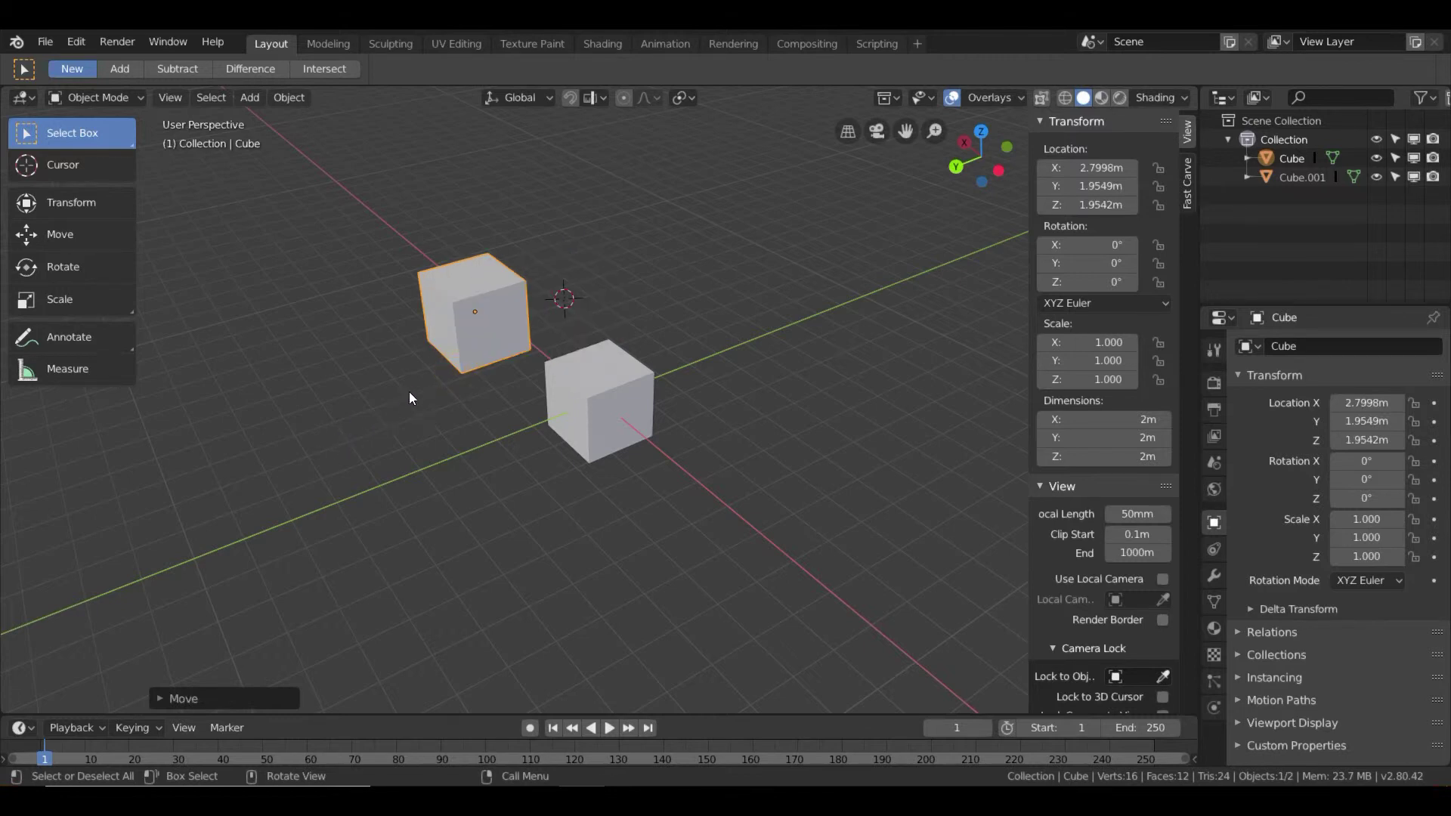
{"action": "key", "text": "g"}
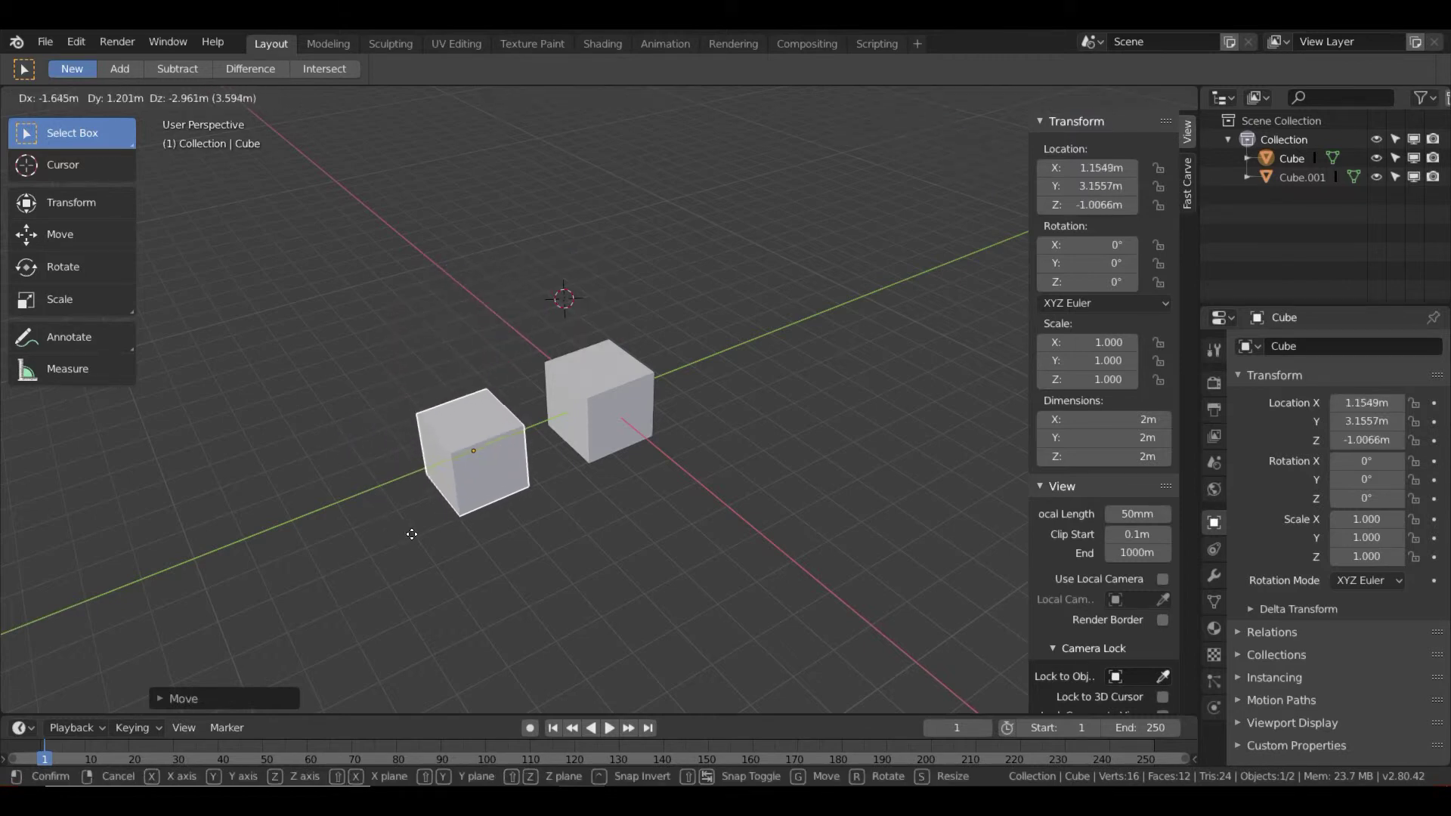
{"action": "left_click", "coordinate": [413, 534]}
{"action": "middle_click_drag", "start_coordinate": [447, 589], "coordinate": [461, 576]}
{"action": "left_click", "coordinate": [476, 596]}
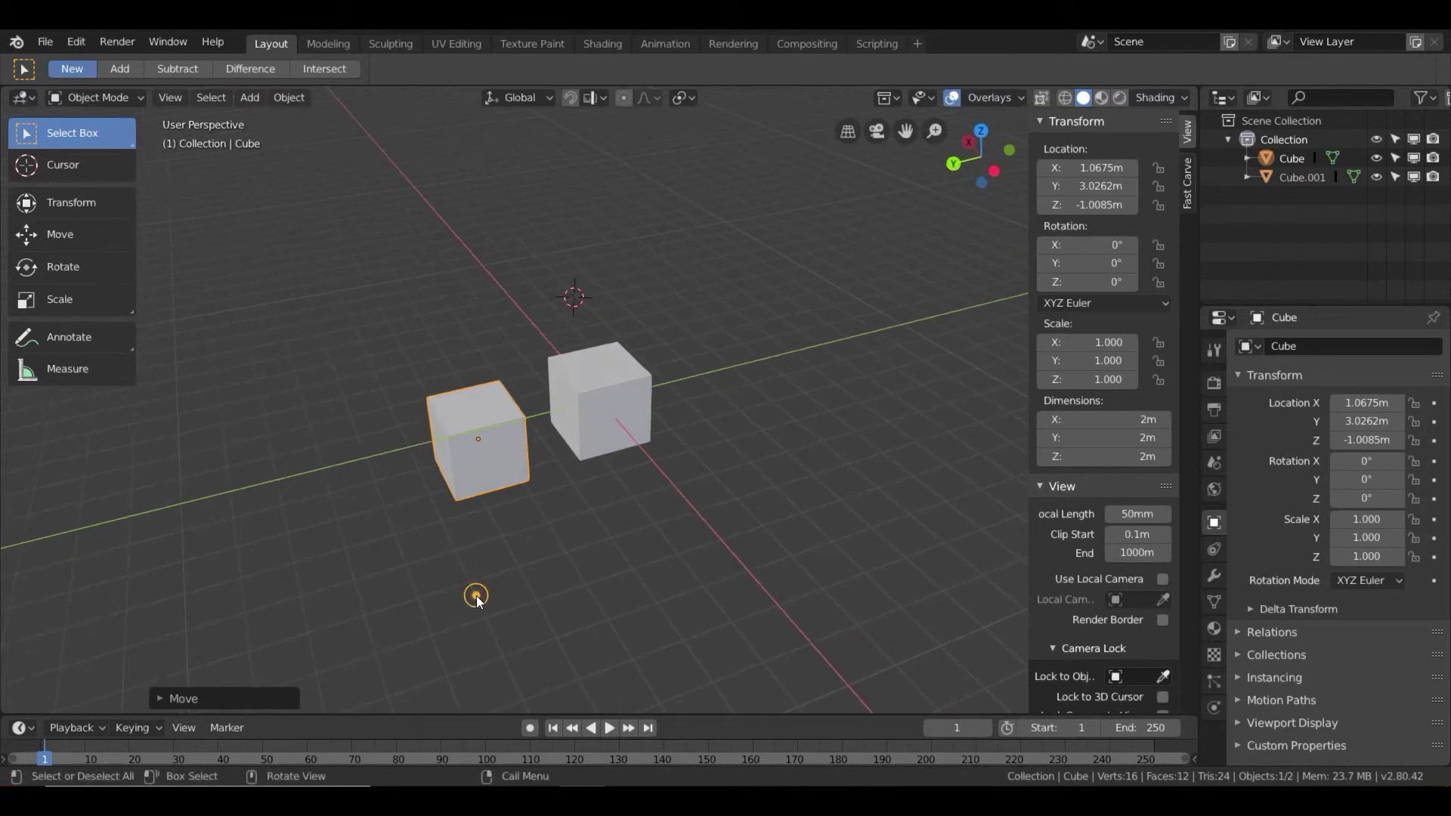
{"action": "middle_click_drag", "start_coordinate": [464, 499], "coordinate": [493, 506]}
{"action": "left_click", "coordinate": [486, 489]}
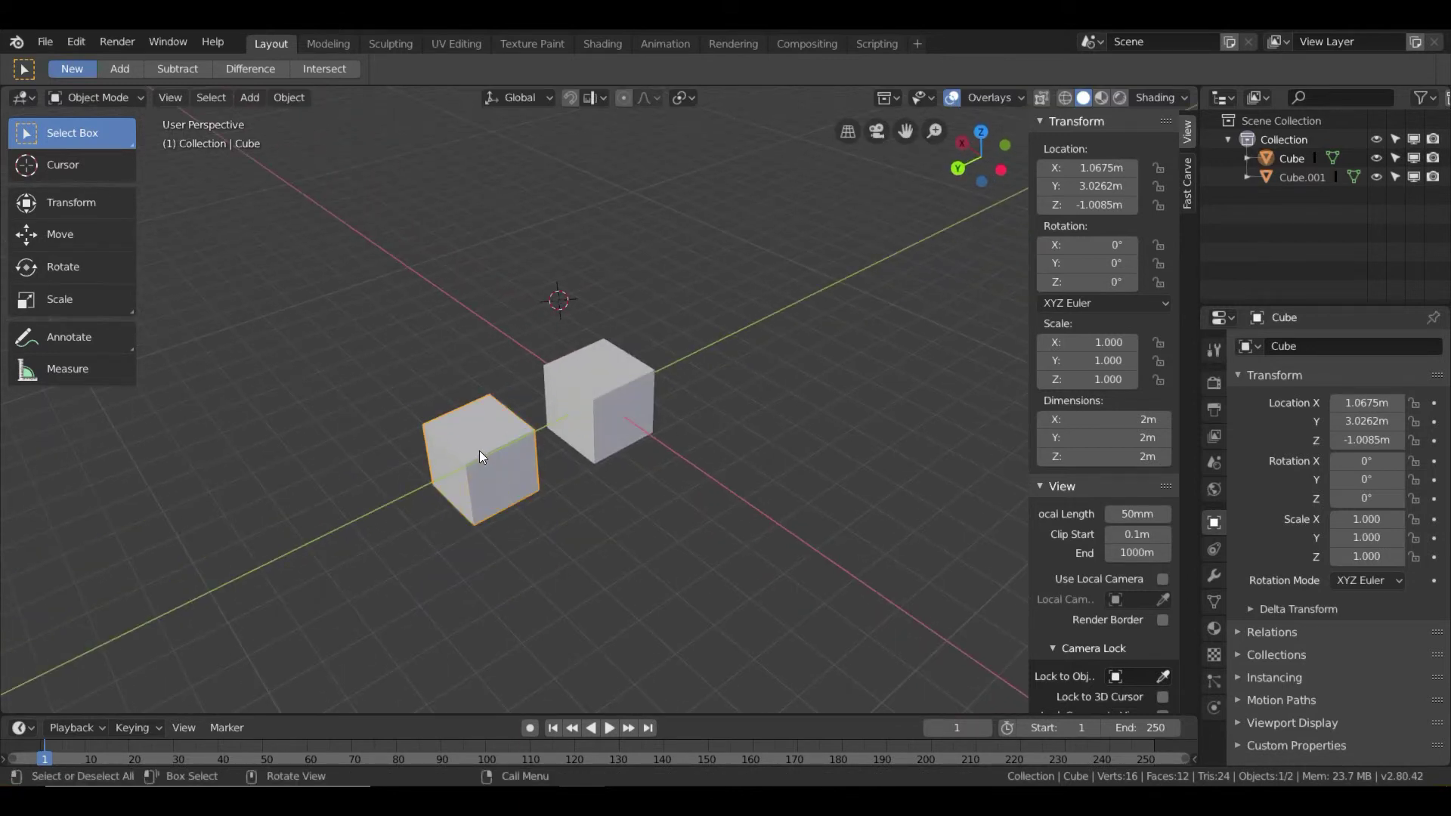
Step: Delete the newly added cube and select the original cube at the world origin
{"action": "middle_click_drag", "start_coordinate": [460, 457], "coordinate": [540, 381]}
{"action": "scroll", "coordinate": [540, 382], "scroll_direction": "up", "scroll_amount": 3}
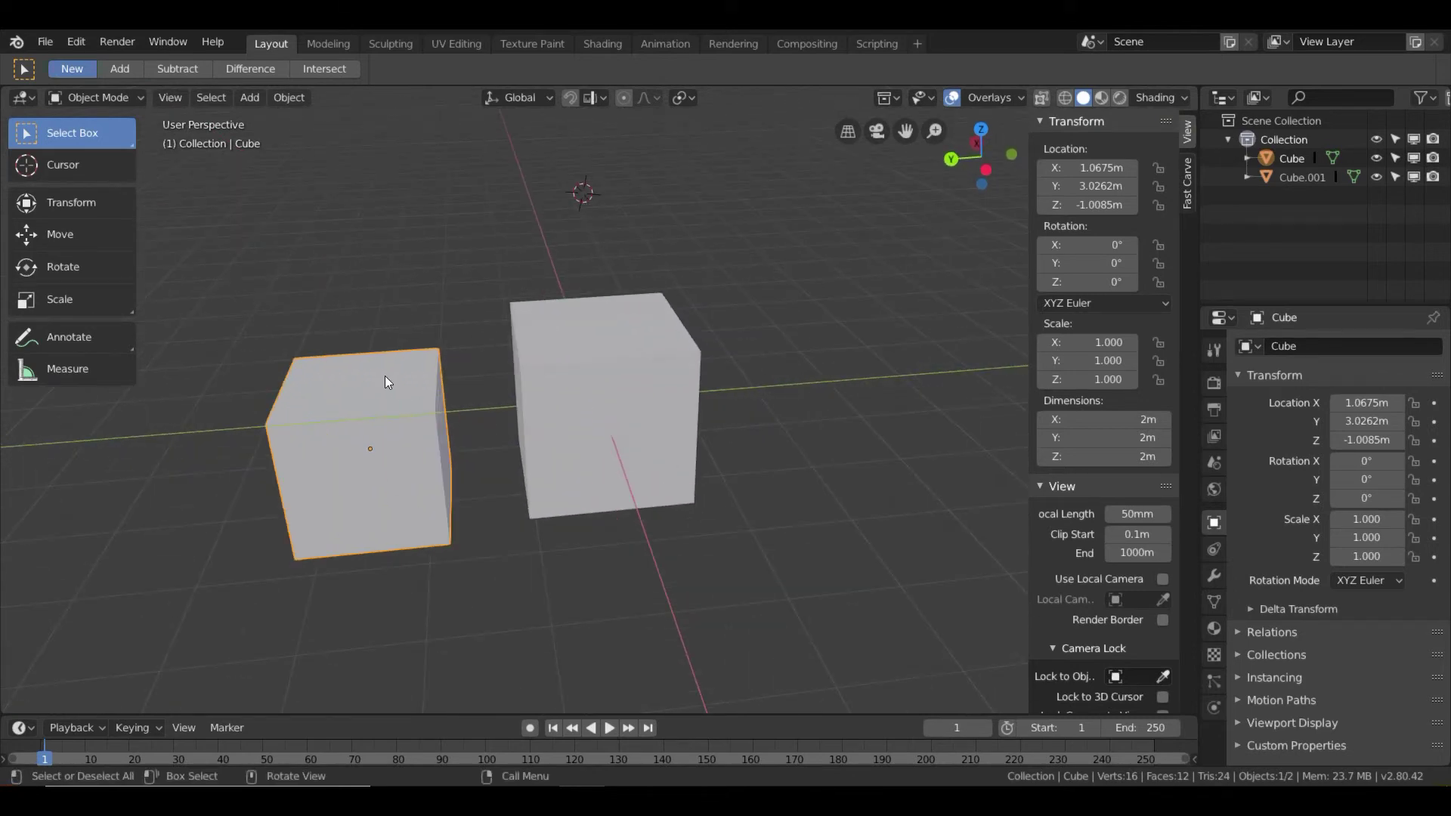
{"action": "middle_click_drag", "start_coordinate": [384, 376], "coordinate": [446, 372]}
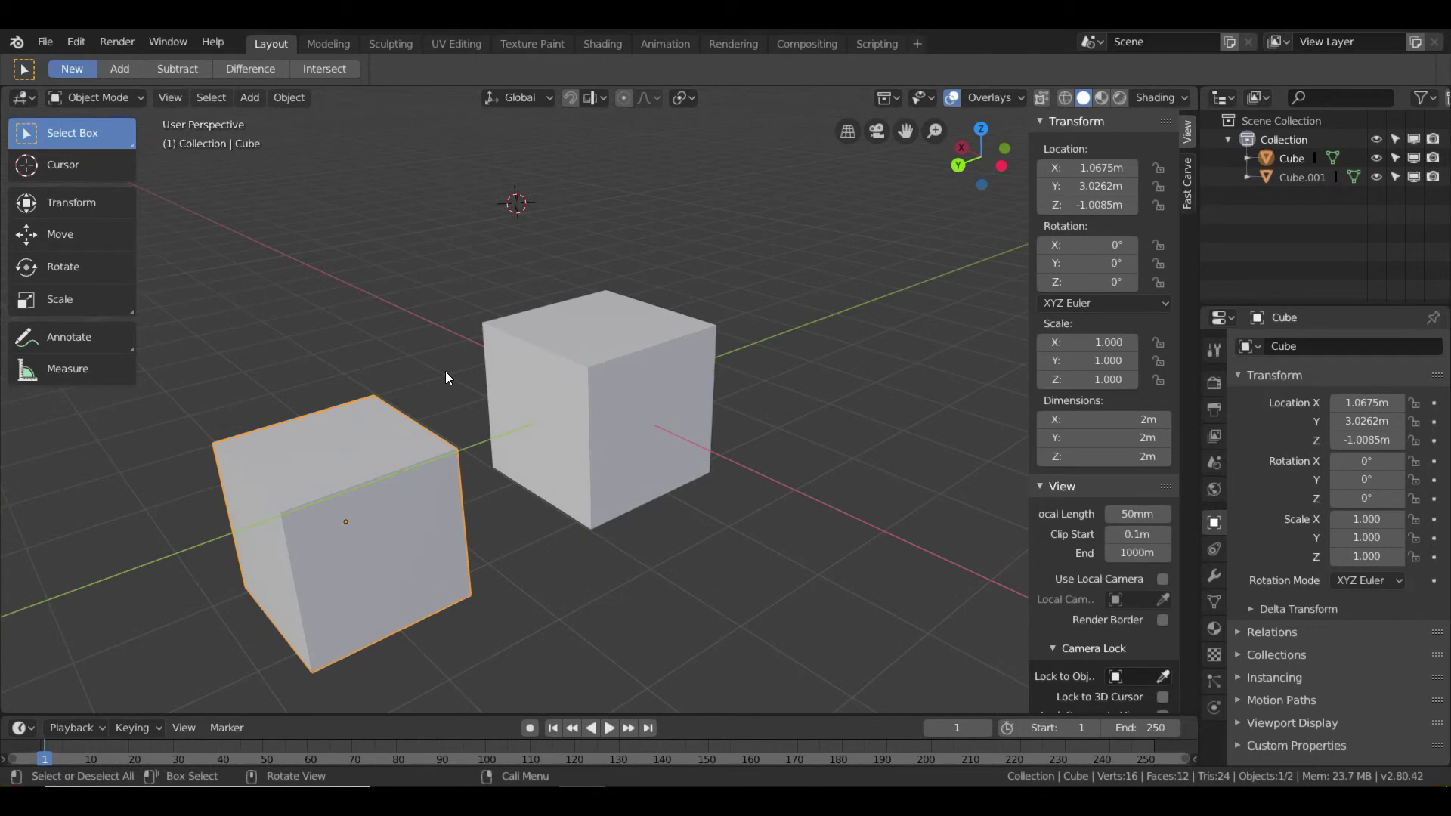
{"action": "scroll", "coordinate": [453, 371], "scroll_direction": "down", "scroll_amount": 2}
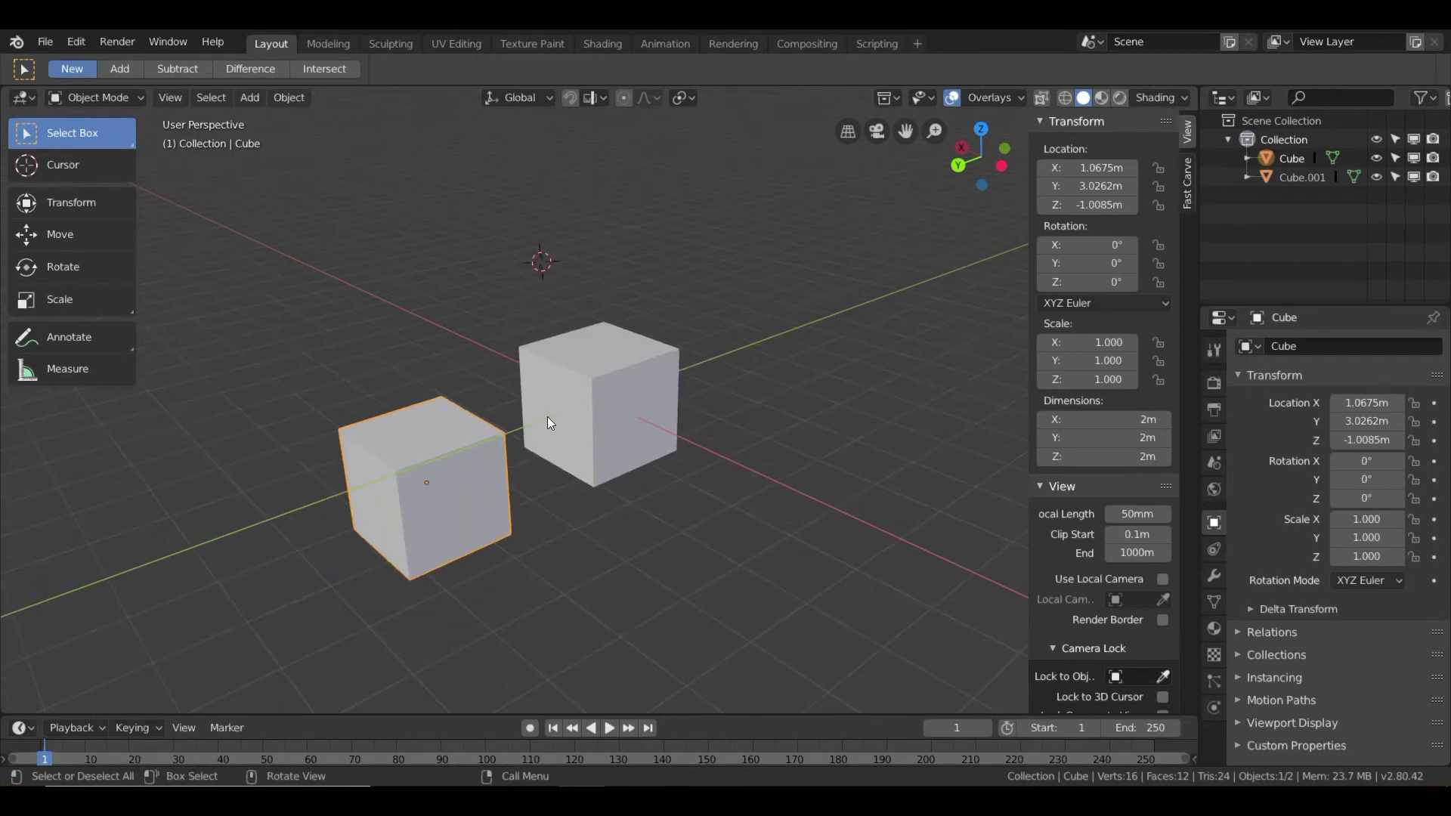
{"action": "middle_click_drag", "start_coordinate": [547, 416], "coordinate": [447, 421]}
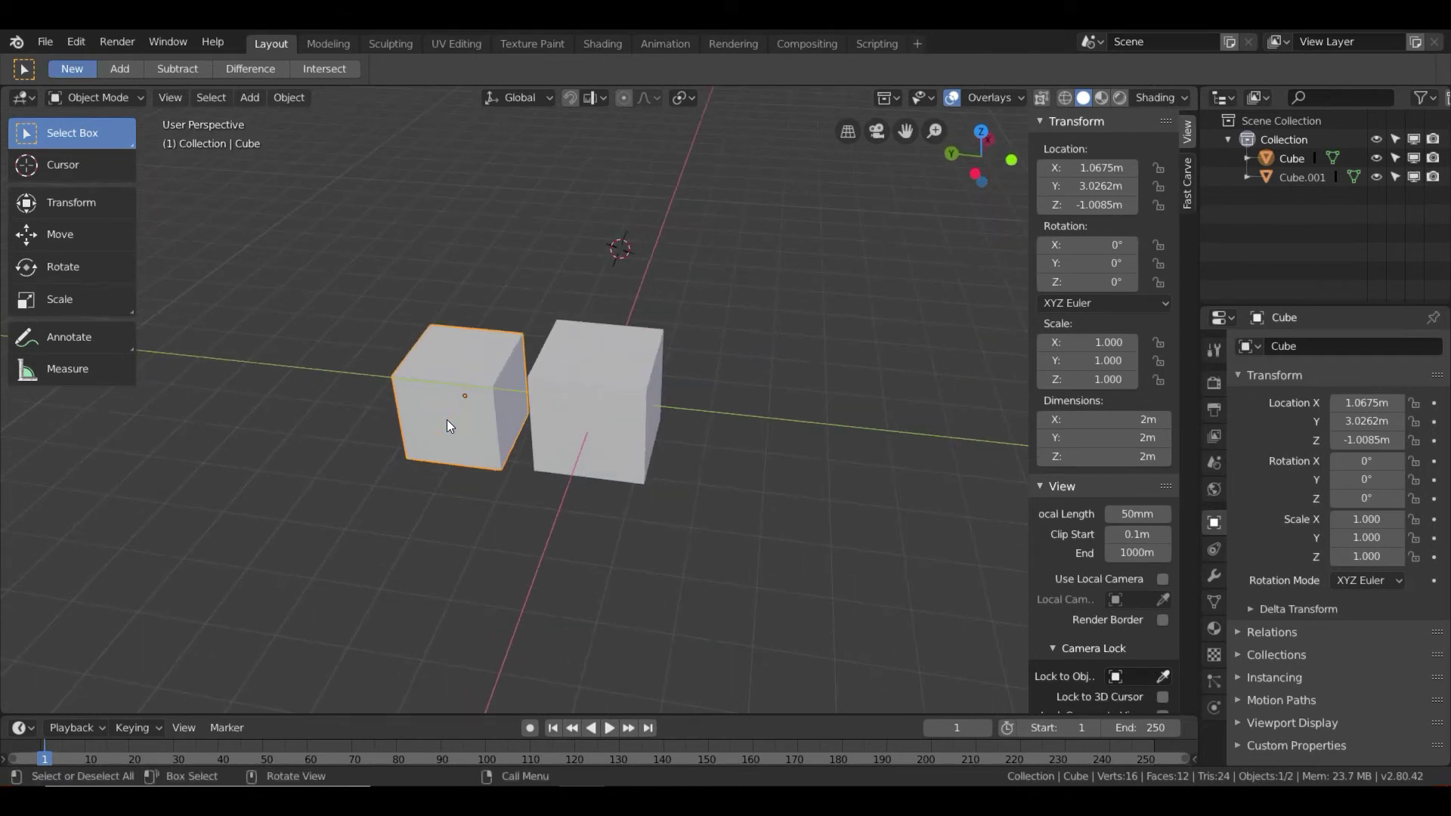
{"action": "key", "text": "Delete"}
{"action": "left_click", "coordinate": [574, 425]}
{"action": "middle_click_drag", "start_coordinate": [566, 304], "coordinate": [527, 291]}
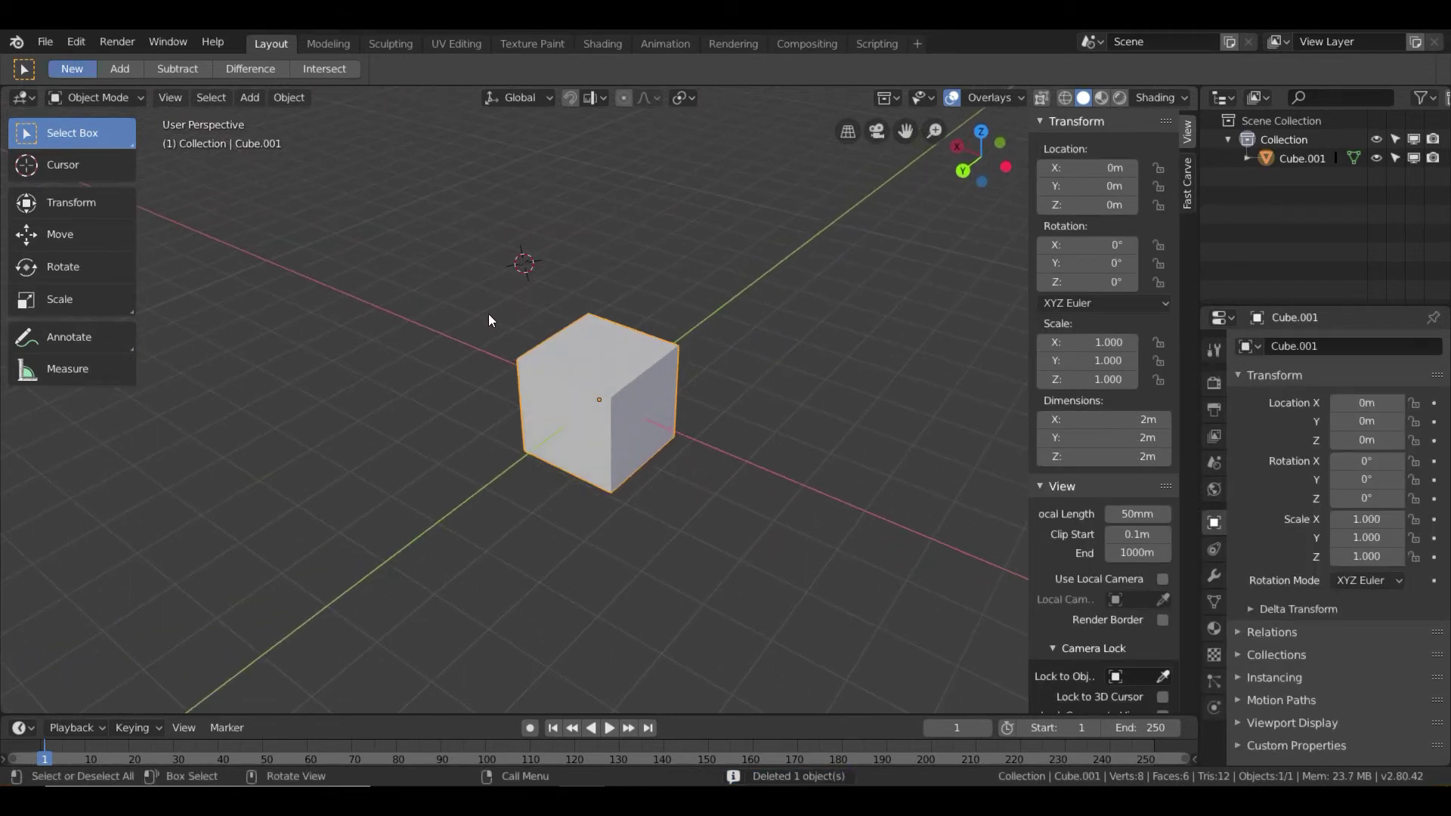
{"action": "scroll", "coordinate": [462, 362], "scroll_direction": "up", "scroll_amount": 2}
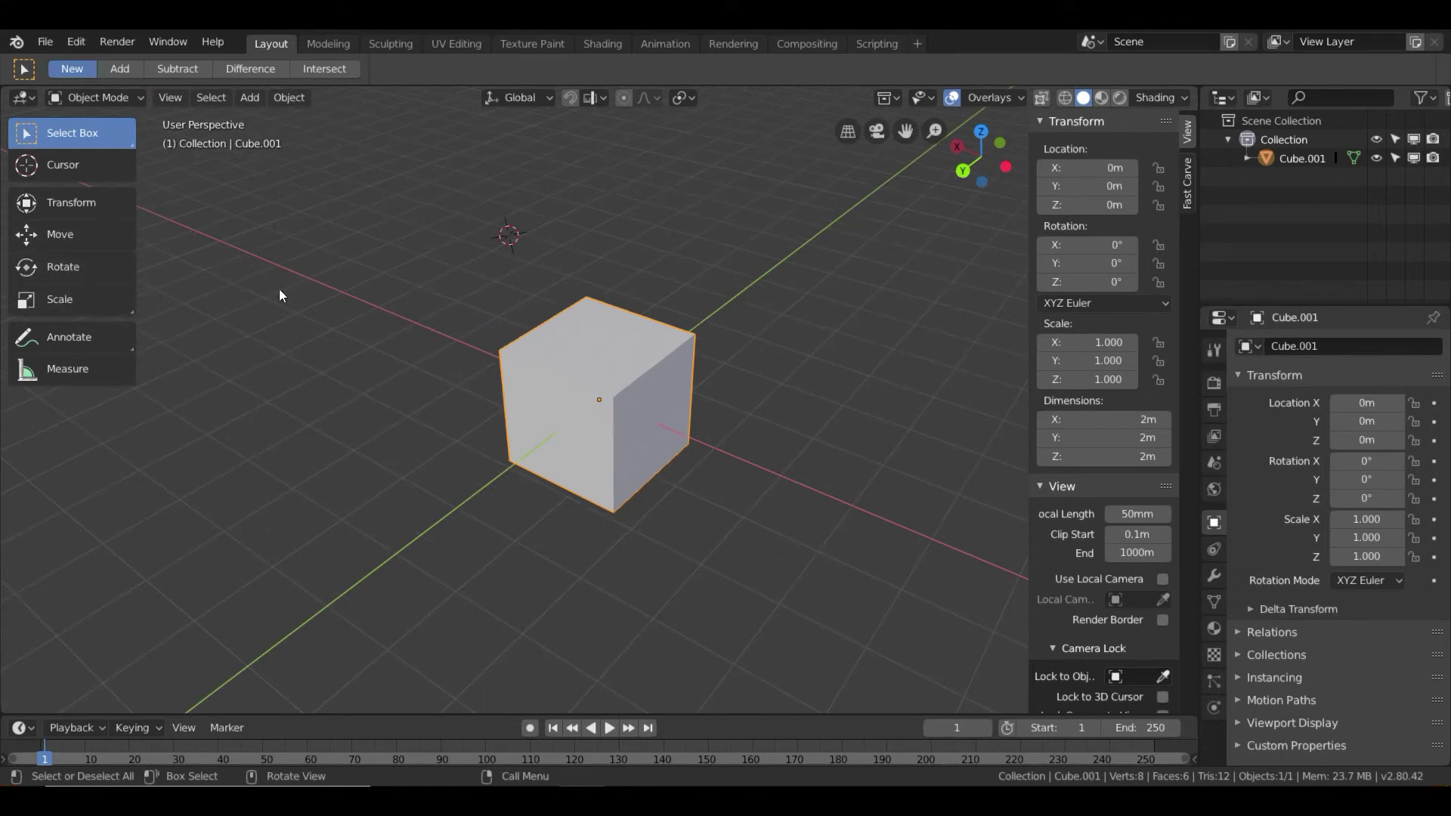
{"action": "scroll", "coordinate": [375, 461], "scroll_direction": "down", "scroll_amount": 1}
{"action": "middle_click_drag", "start_coordinate": [414, 458], "coordinate": [387, 453]}
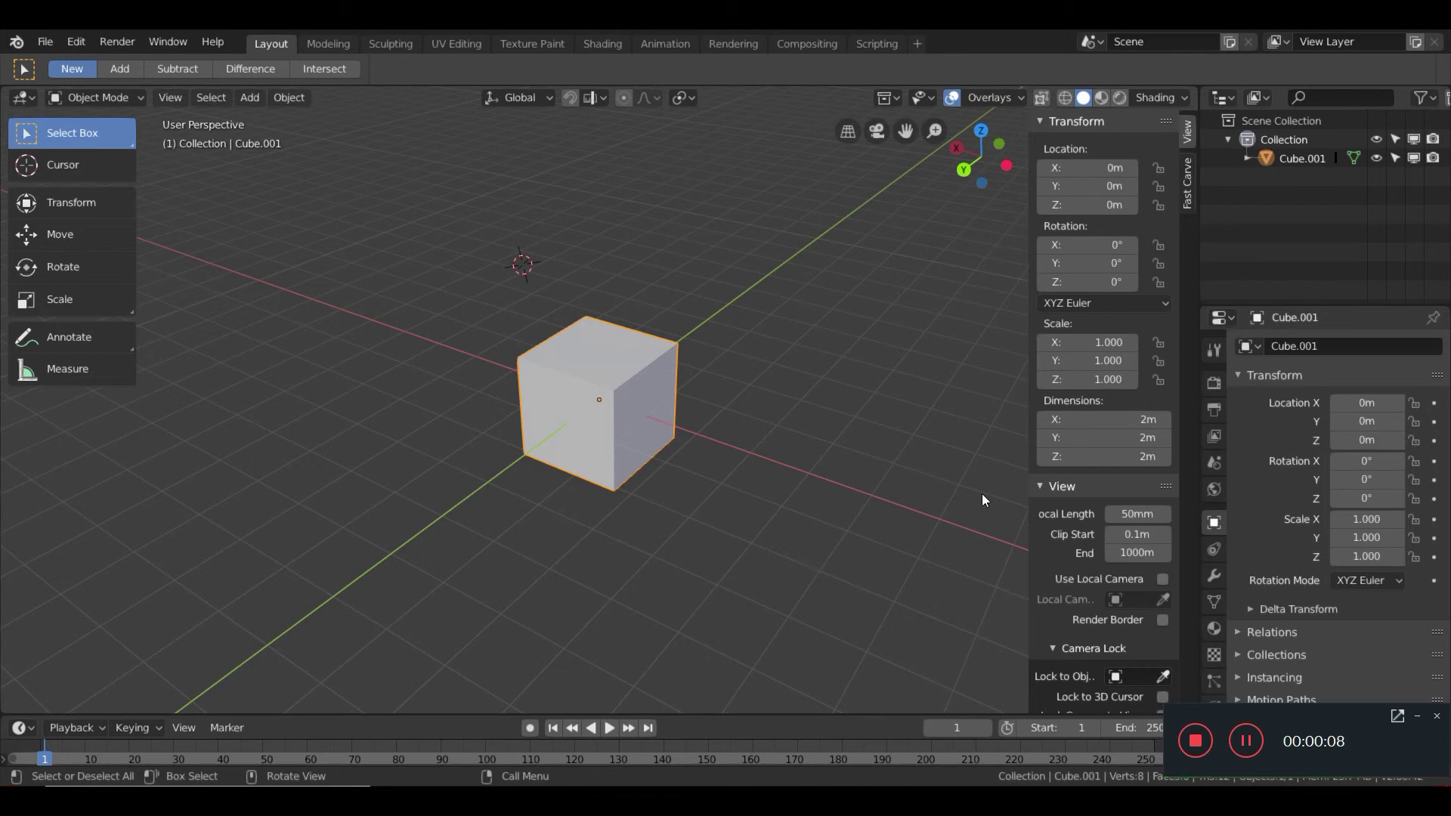
{"action": "left_click", "coordinate": [1418, 717]}
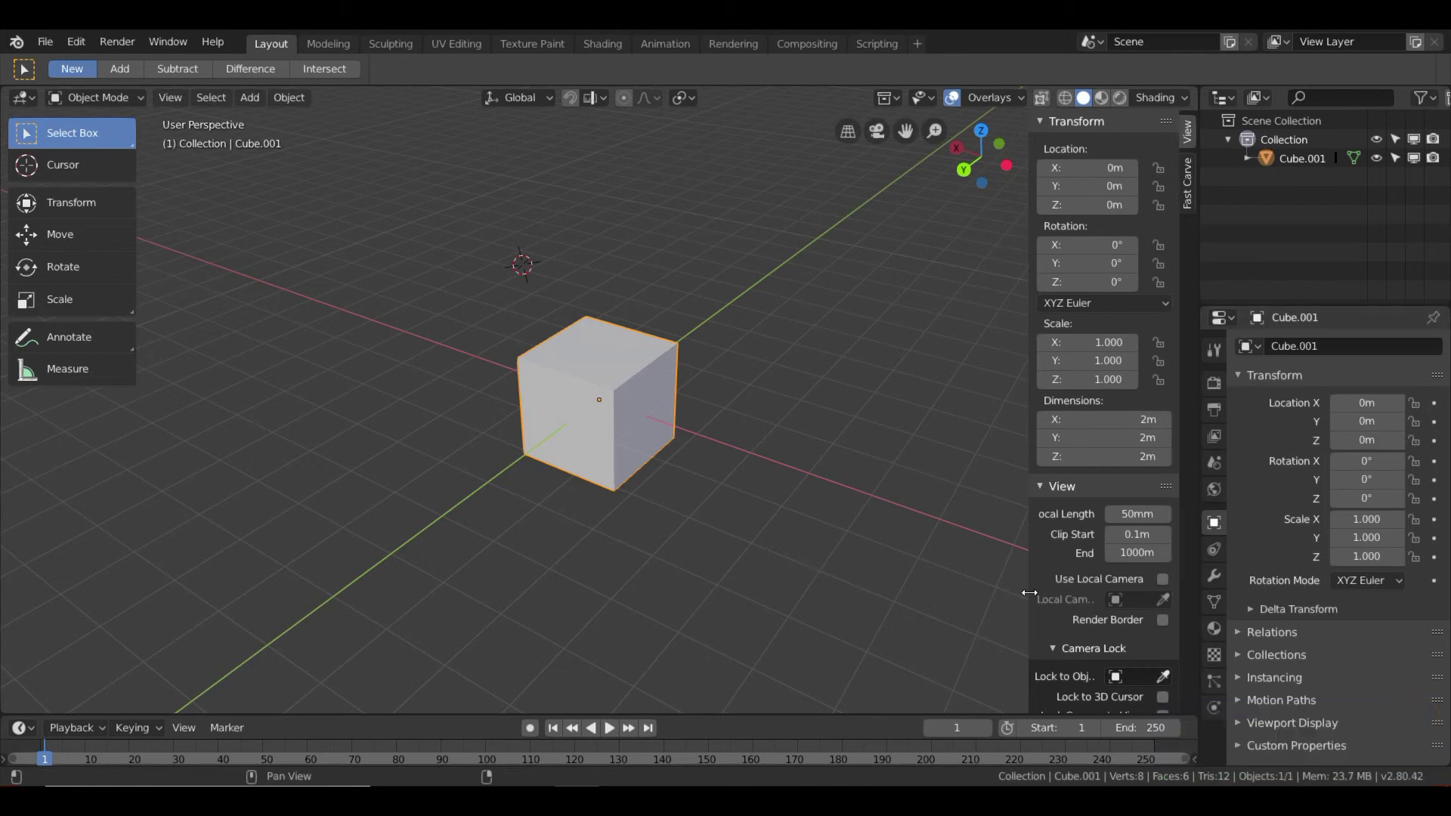